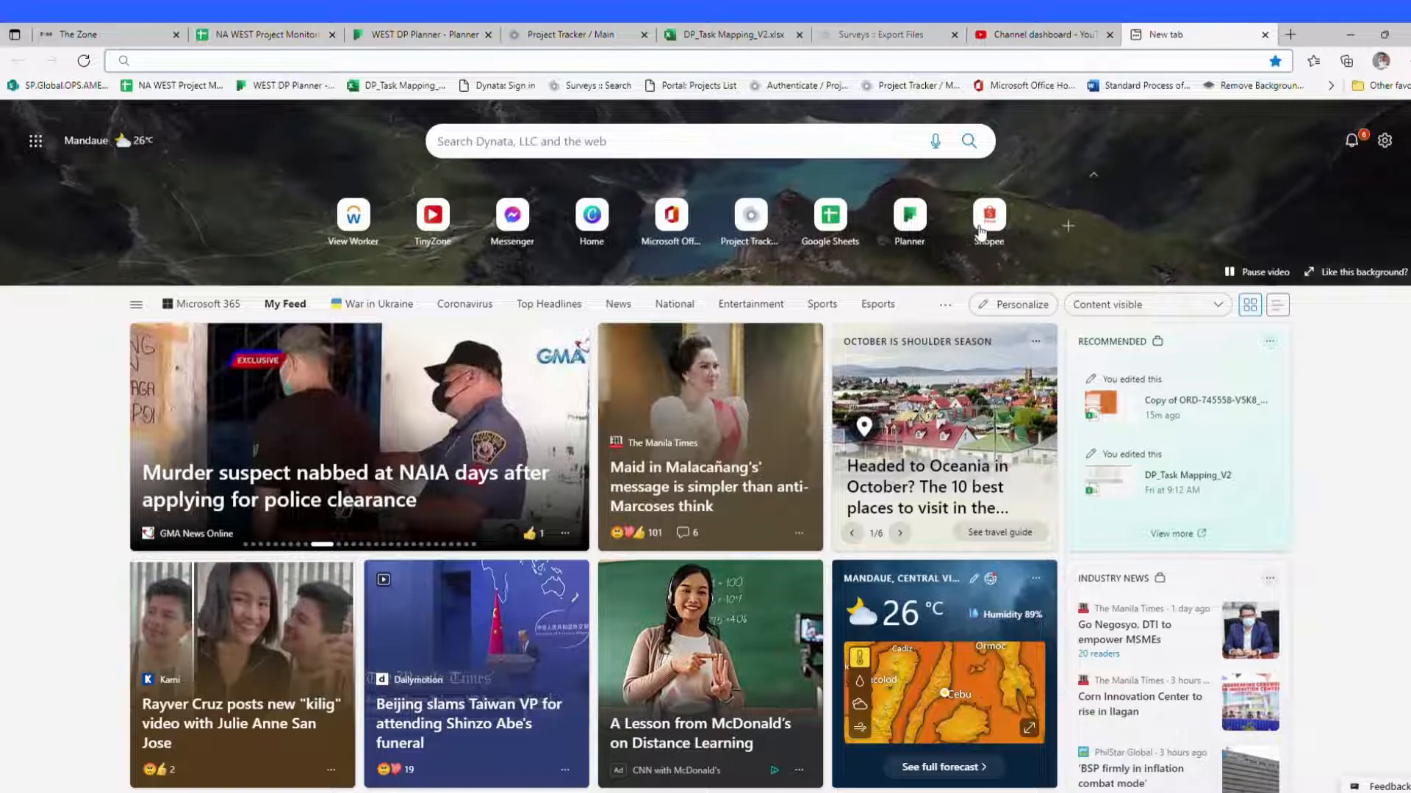
Step: Open canva.com and start a new custom T-shirt design from scratch
type("canva.com")
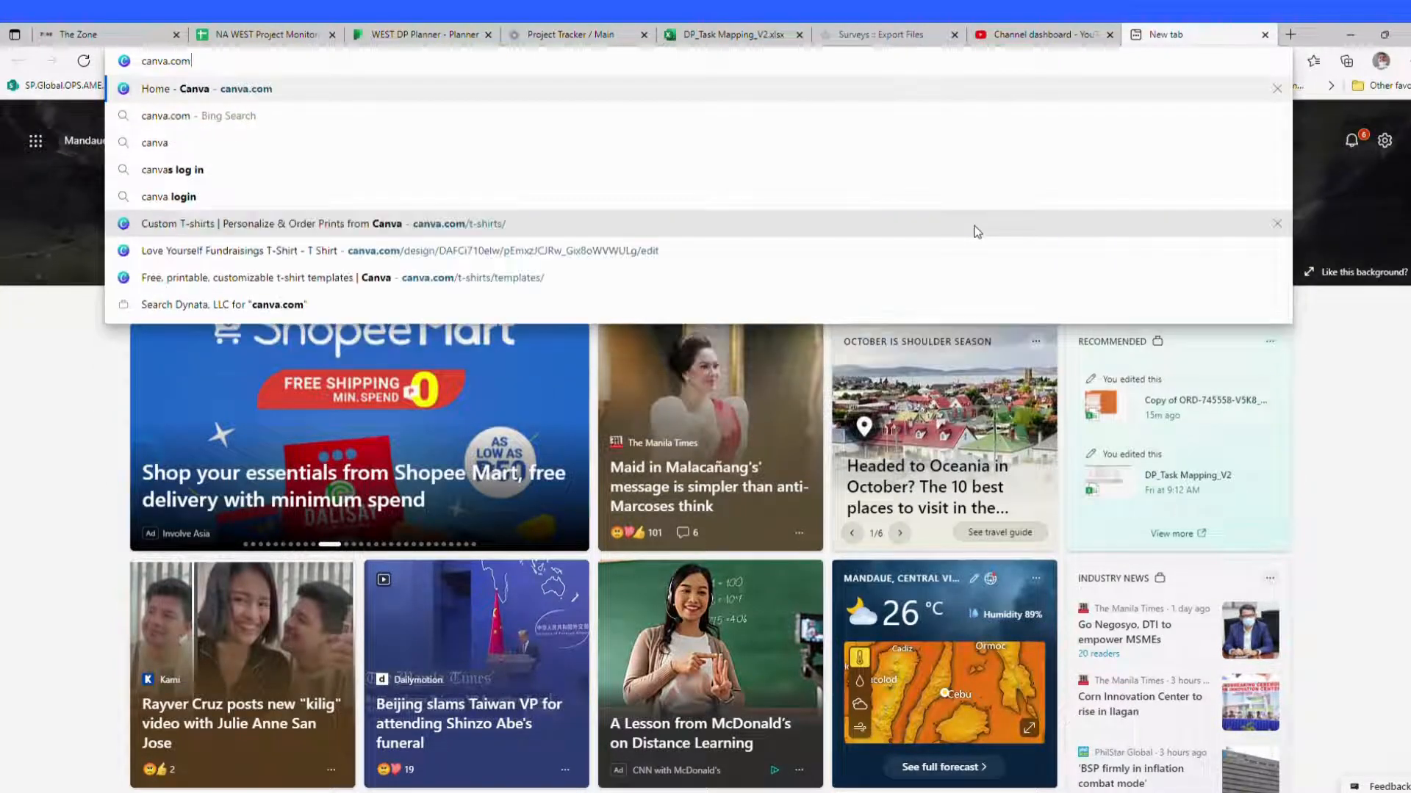
key("Return")
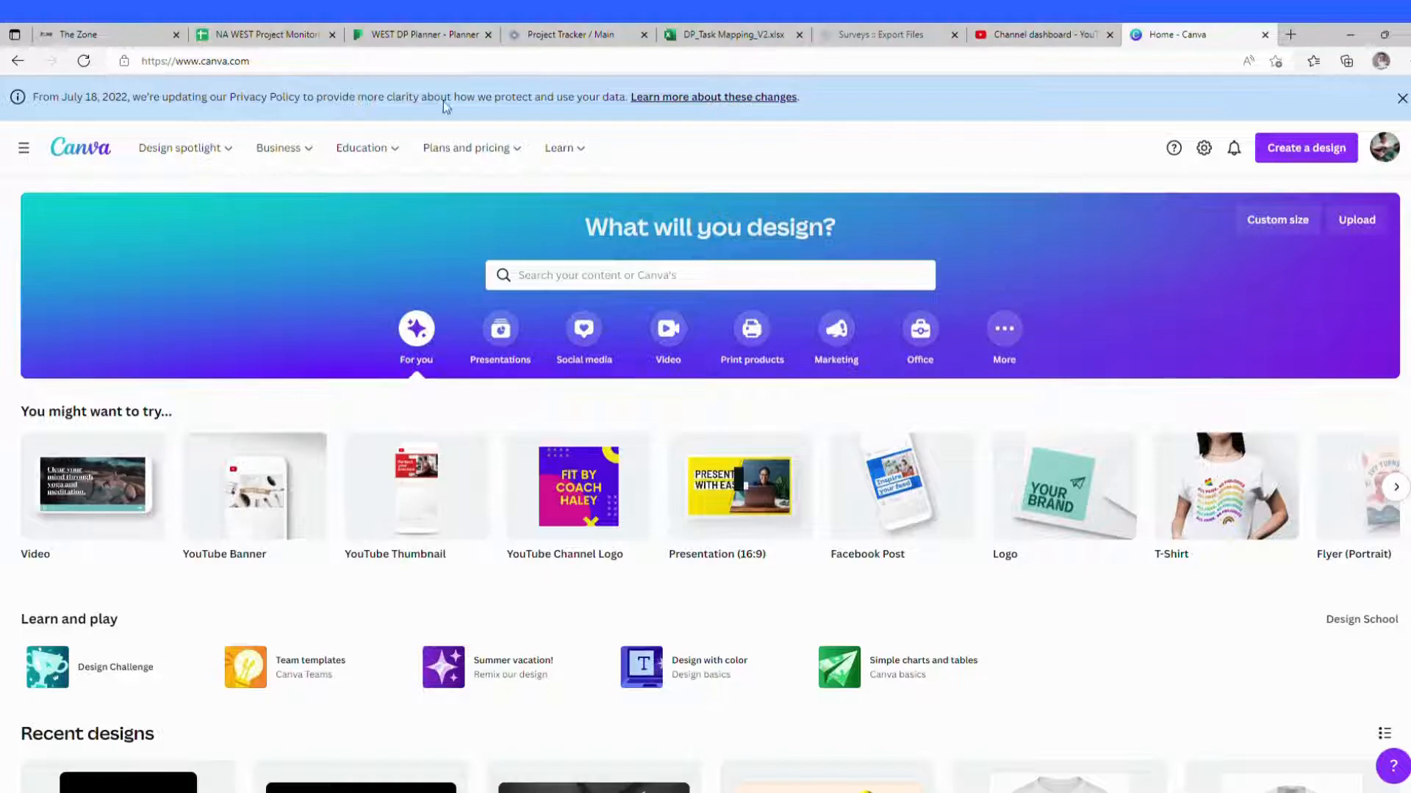
mouse_move(360, 143)
mouse_move(213, 147)
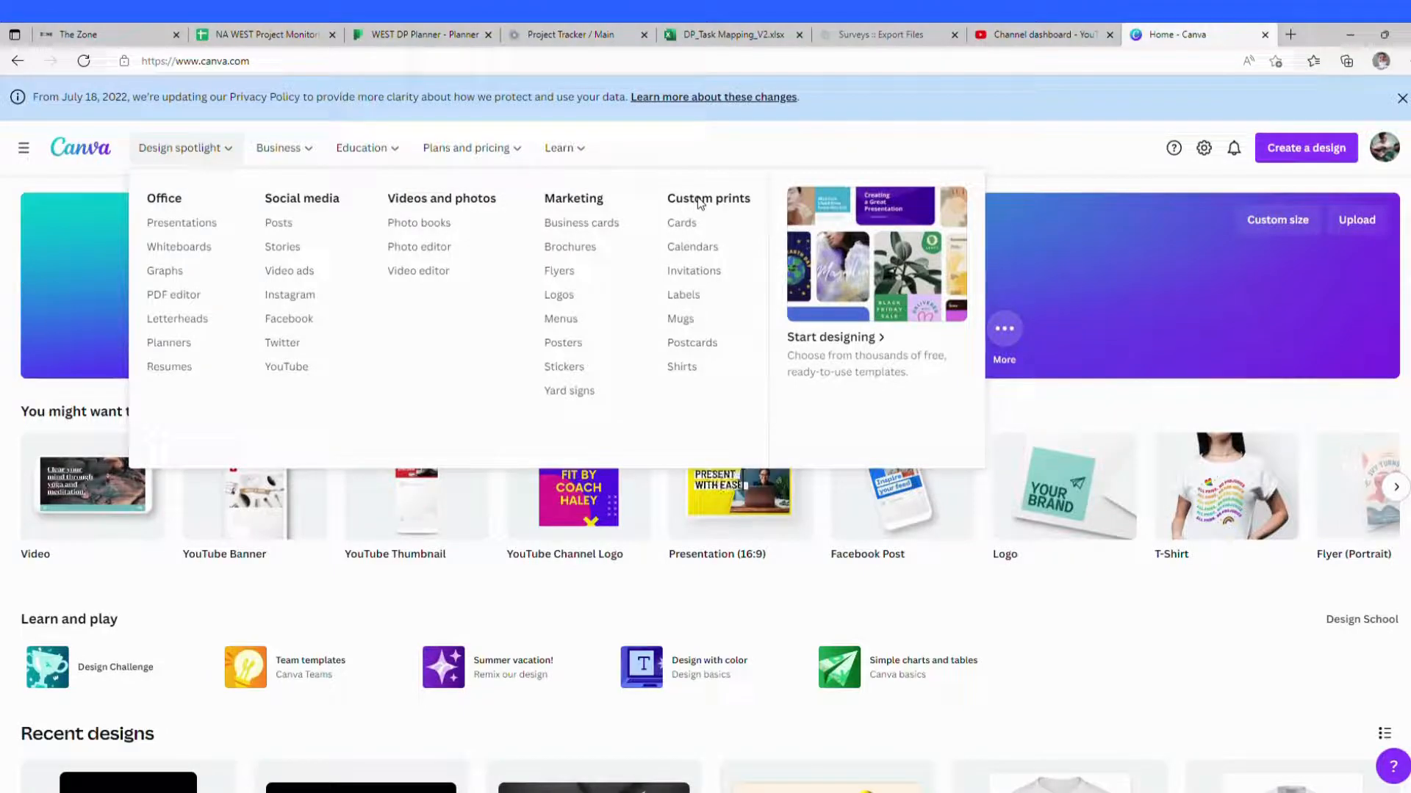
left_click(688, 369)
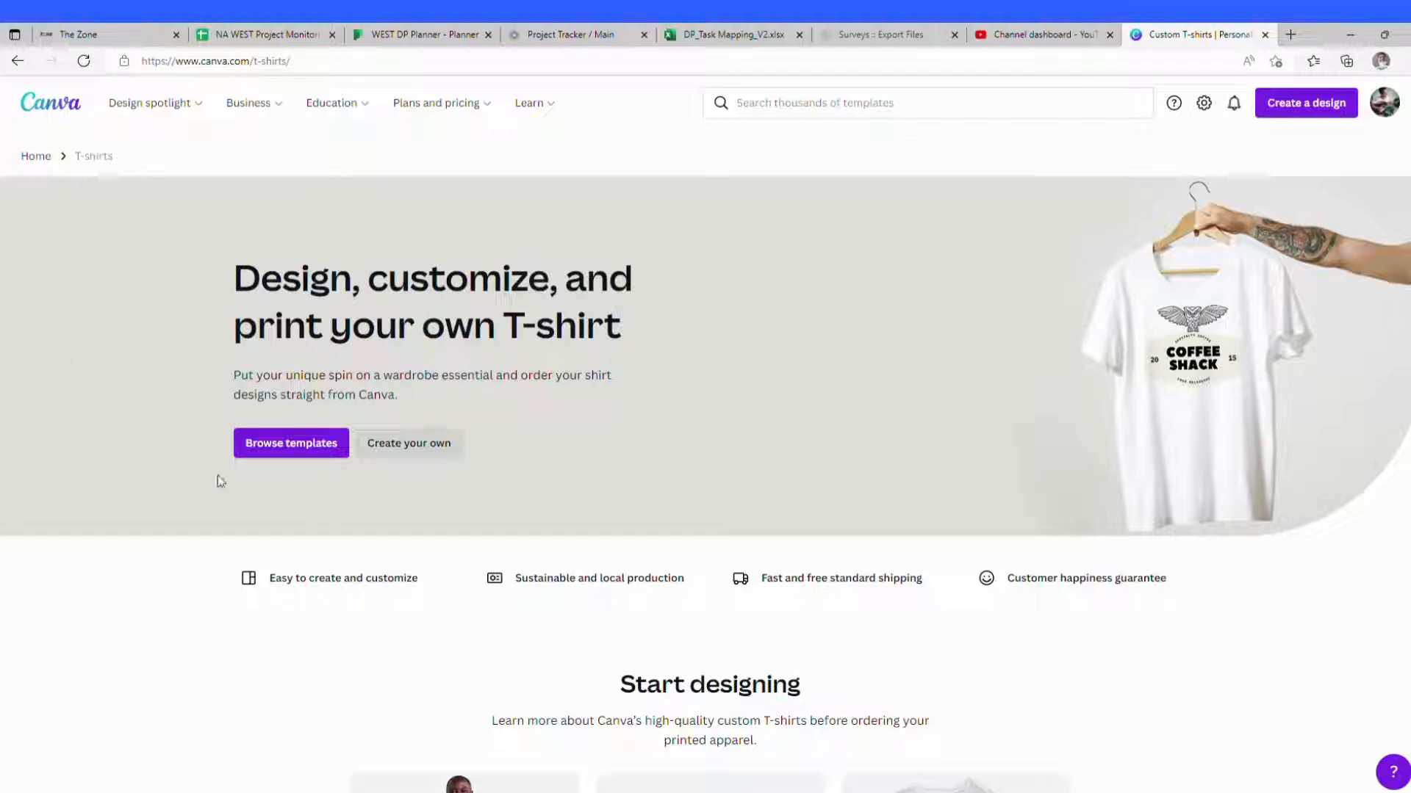
left_click(426, 448)
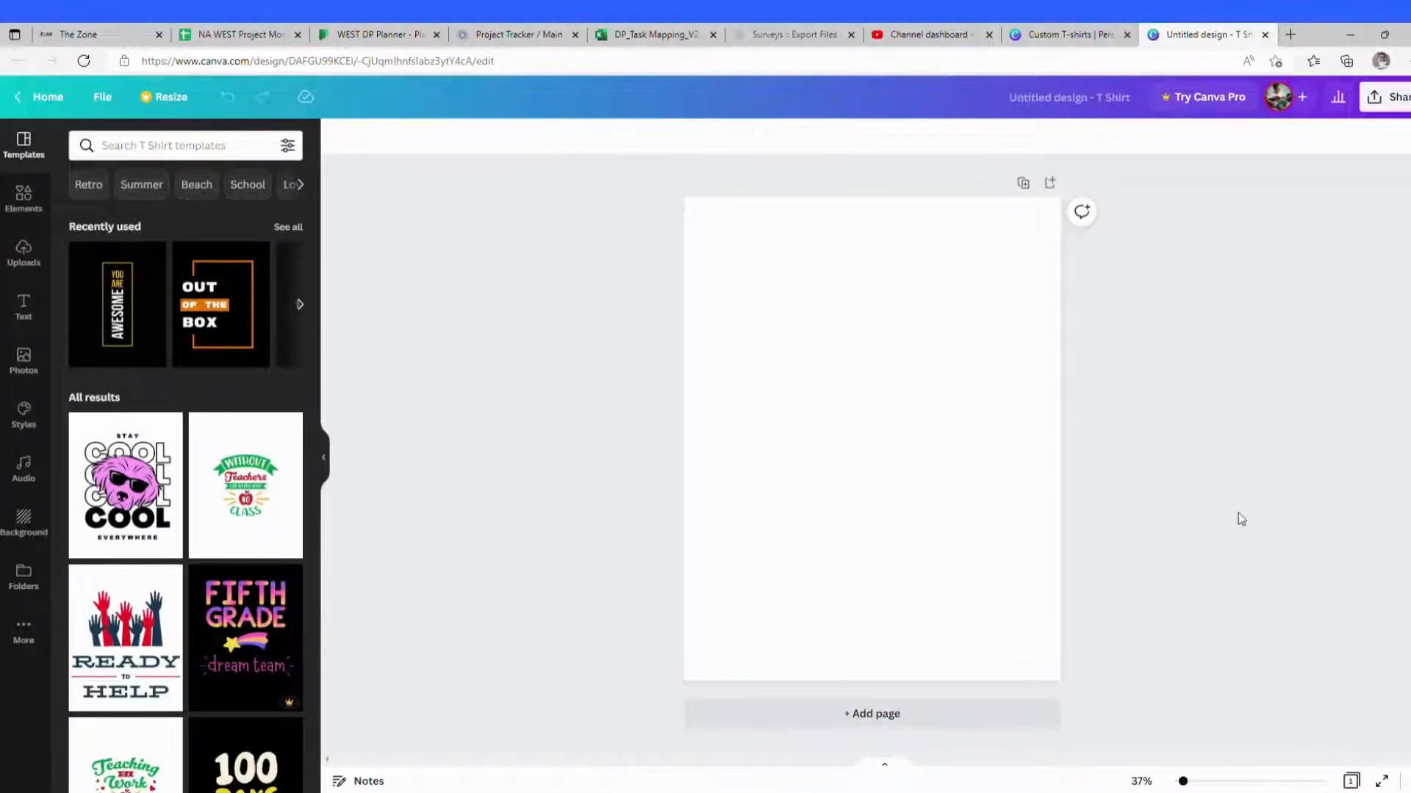
Step: Search the elements for t-shirt and add the plain outlined white t-shirt graphic to the page
left_click(941, 394)
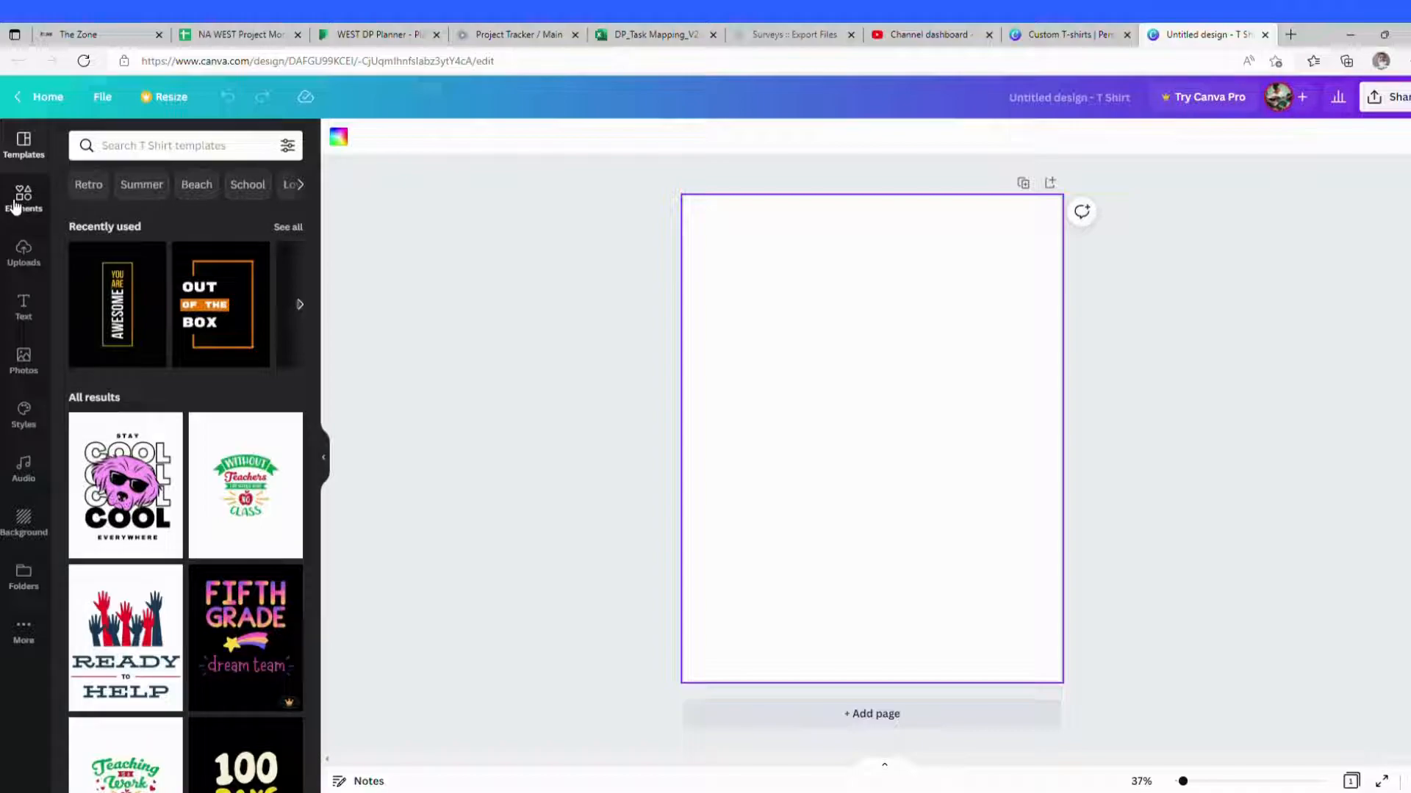
left_click(44, 195)
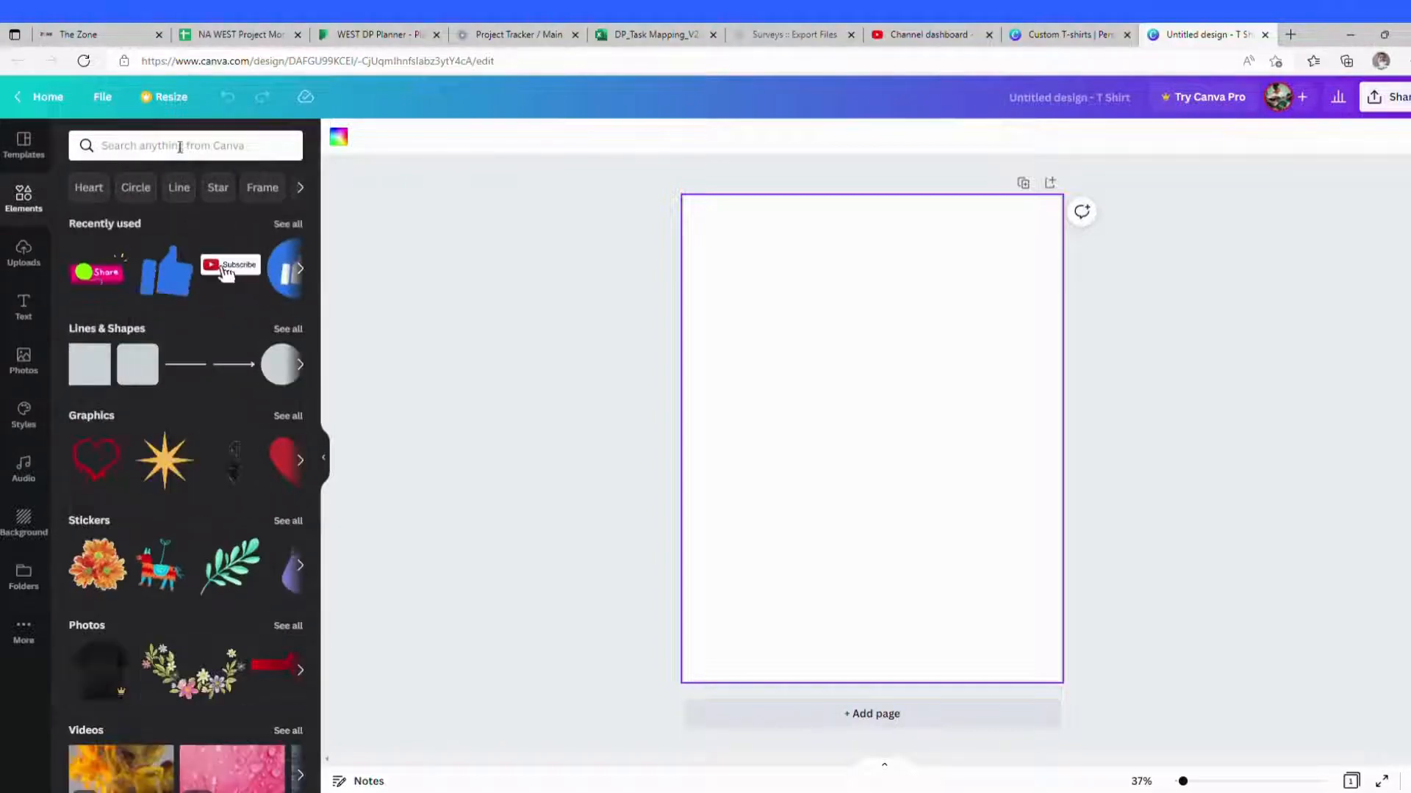
left_click(180, 146)
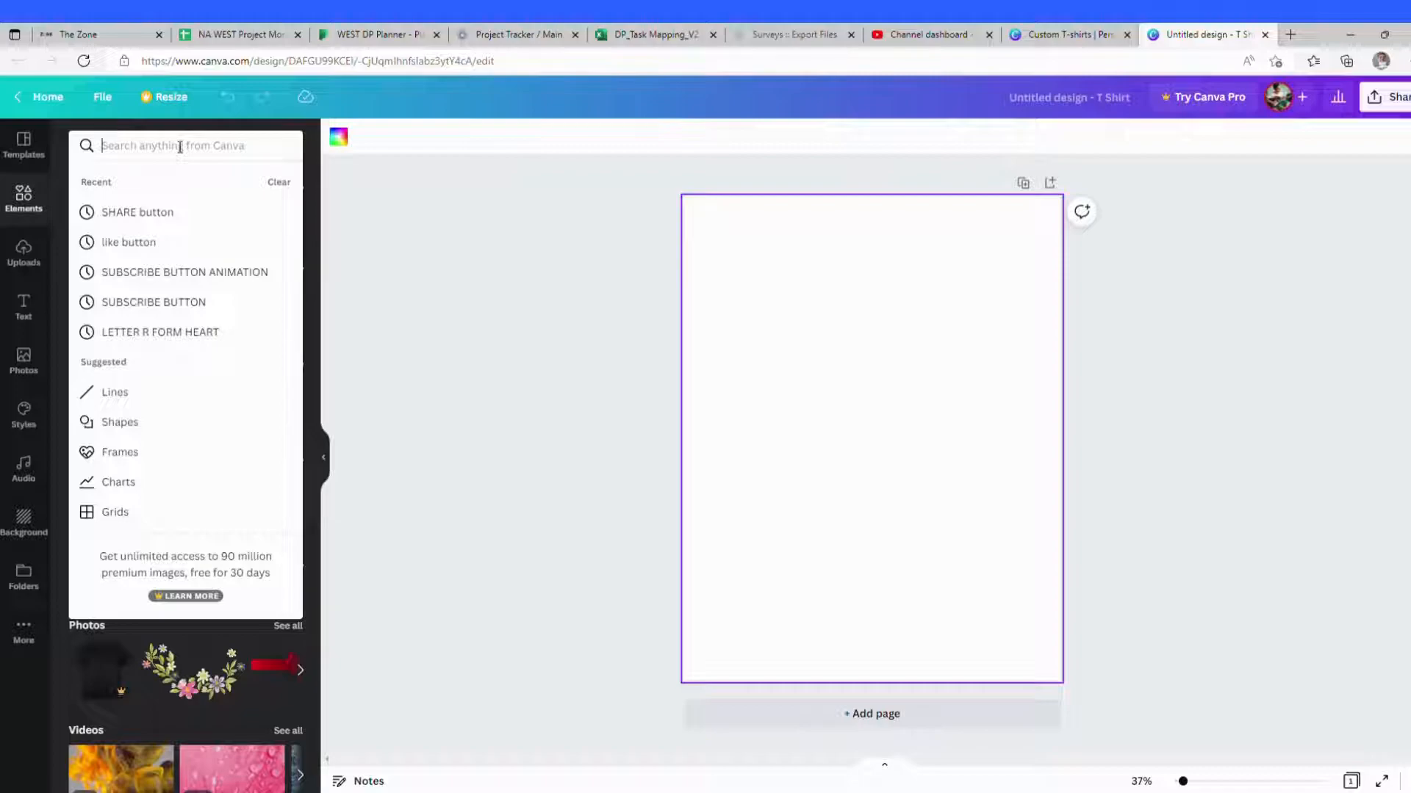
type("t-shirt")
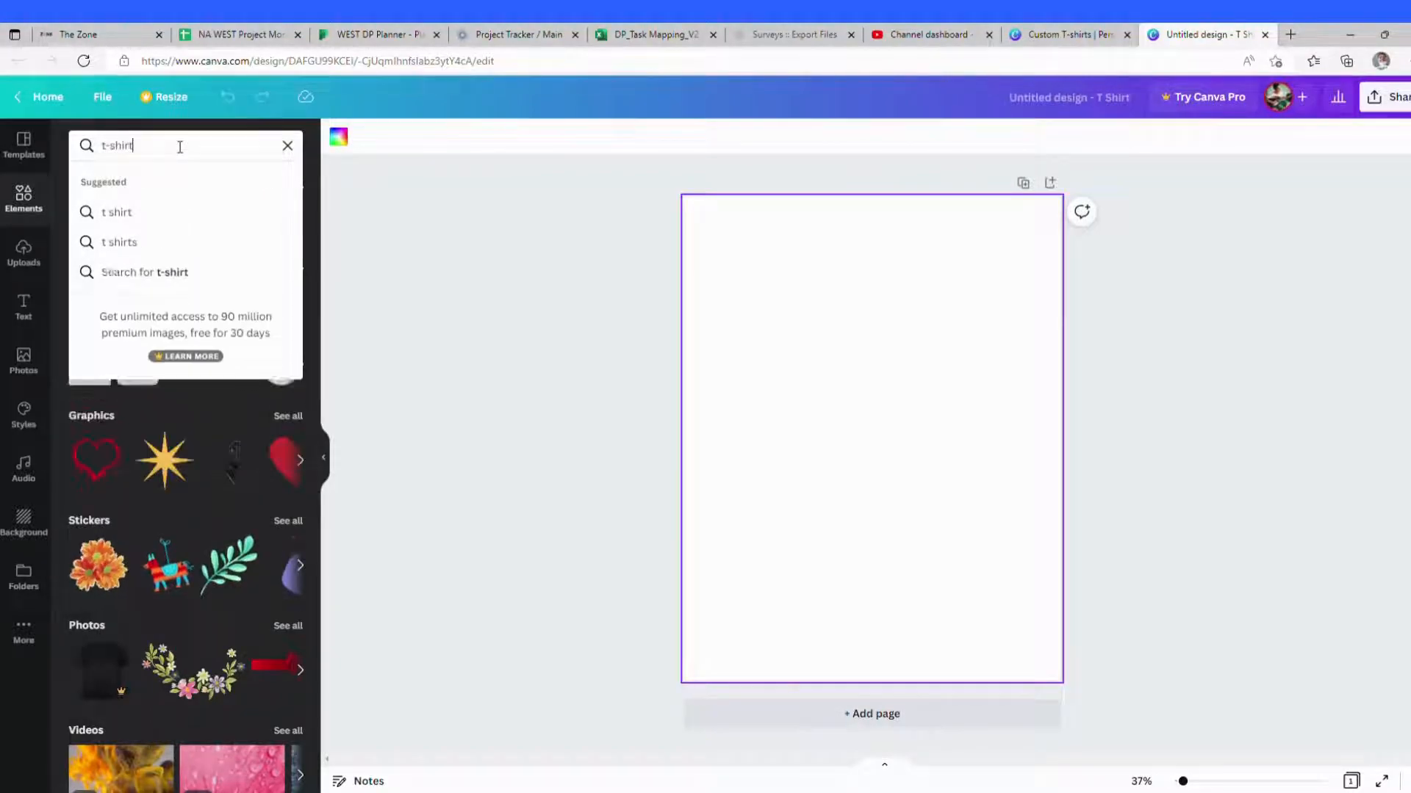
key("Return")
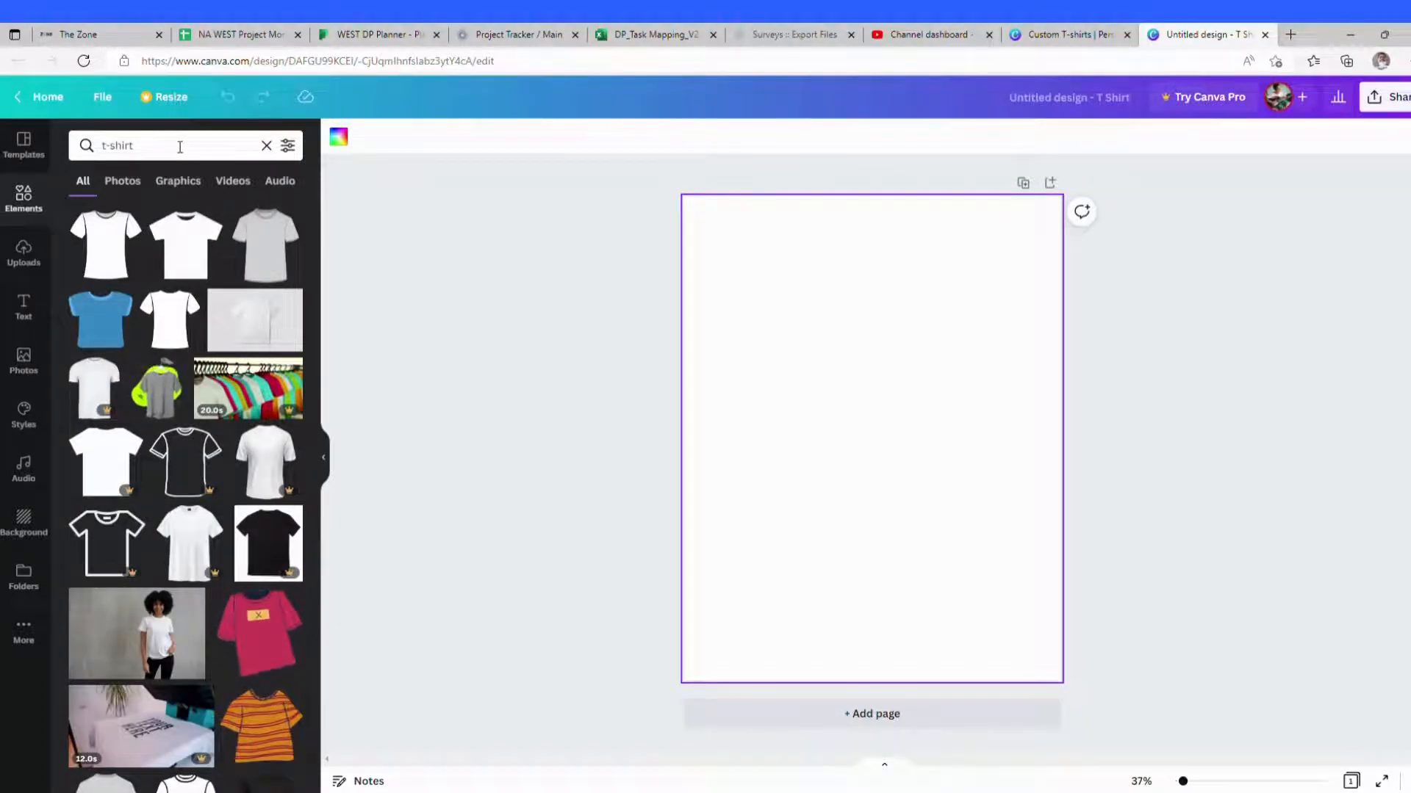
scroll(239, 382, "down", 1)
scroll(238, 381, "down", 5)
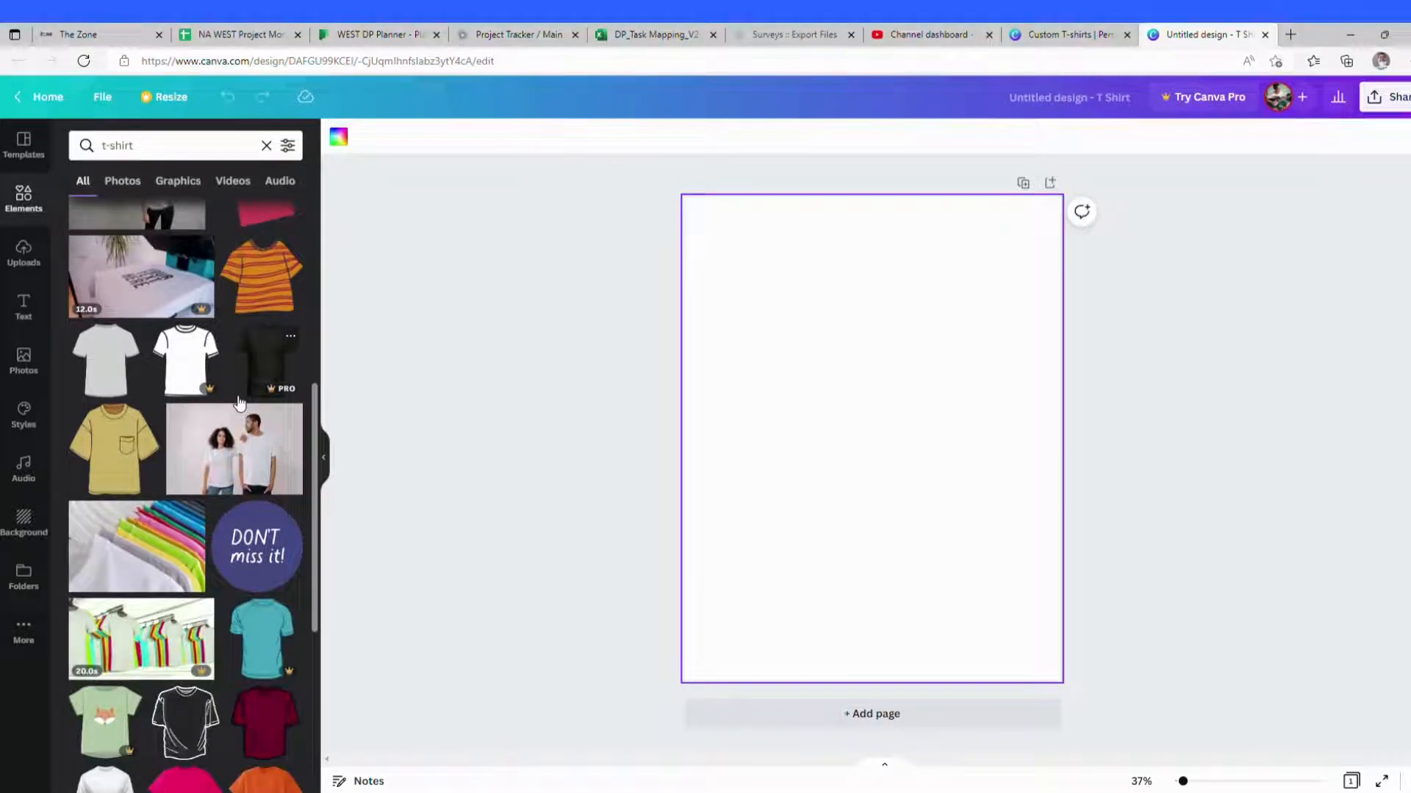
scroll(238, 401, "up", 5)
scroll(239, 401, "up", 1)
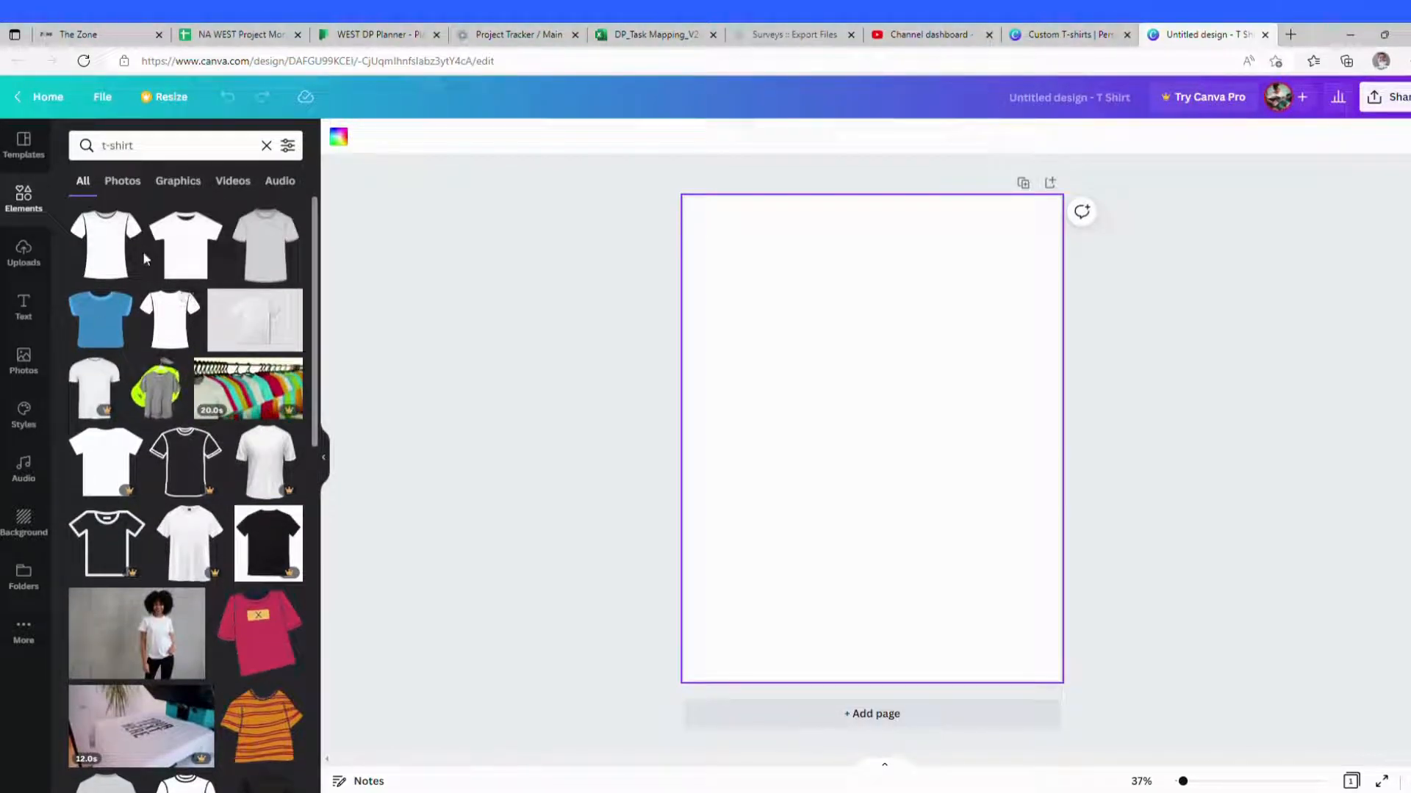
left_click(107, 251)
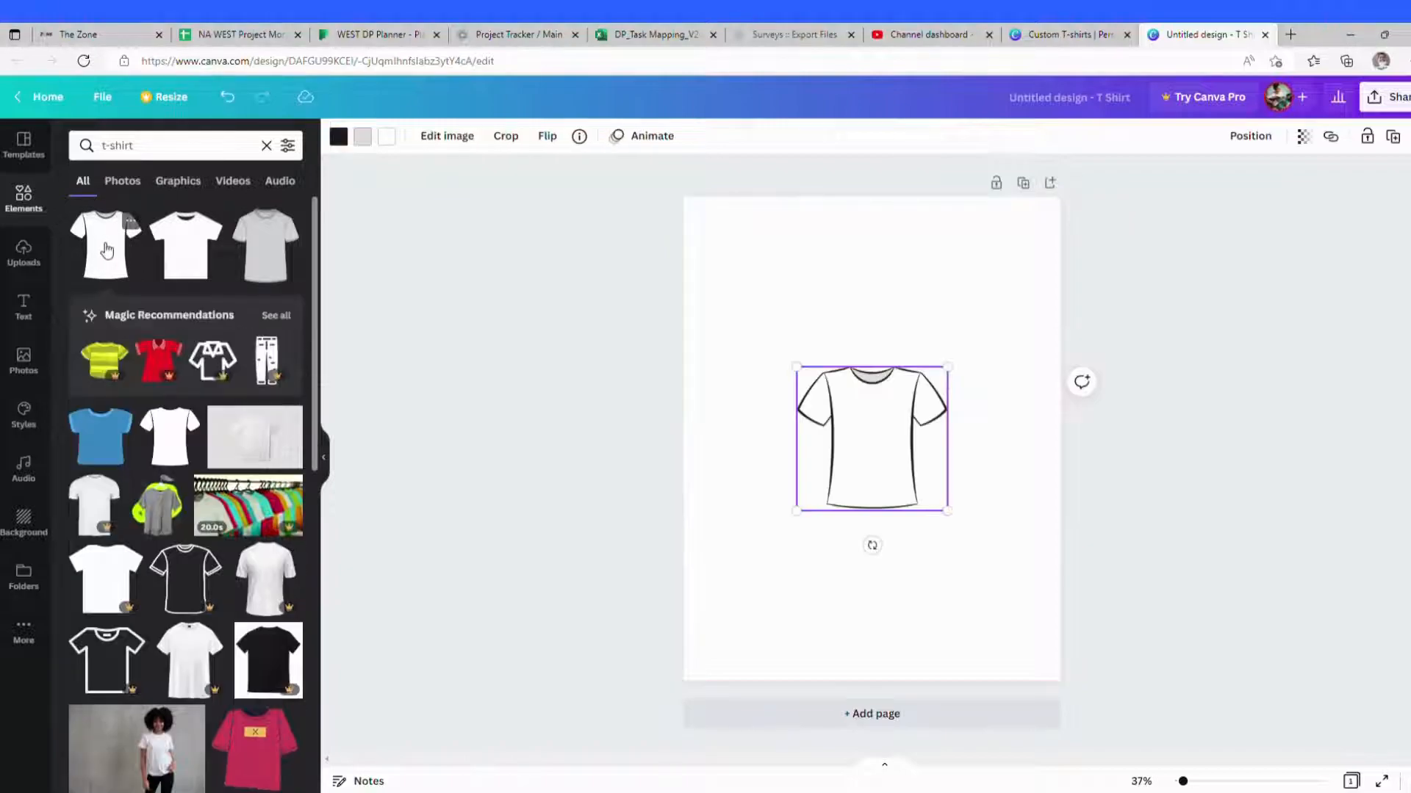
Step: Enlarge the t-shirt graphic and reposition it so it fills most of the page
right_click(870, 448)
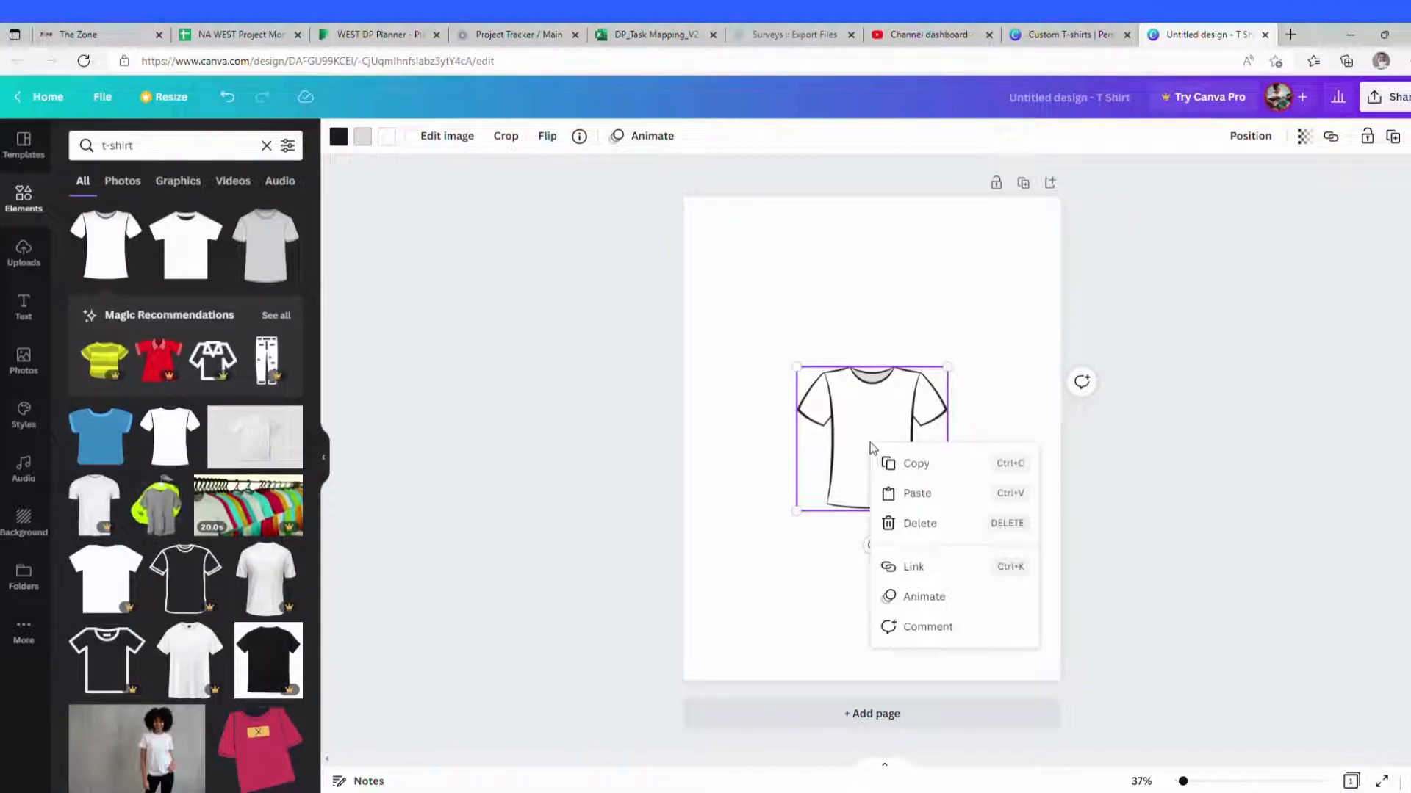
left_click(886, 503)
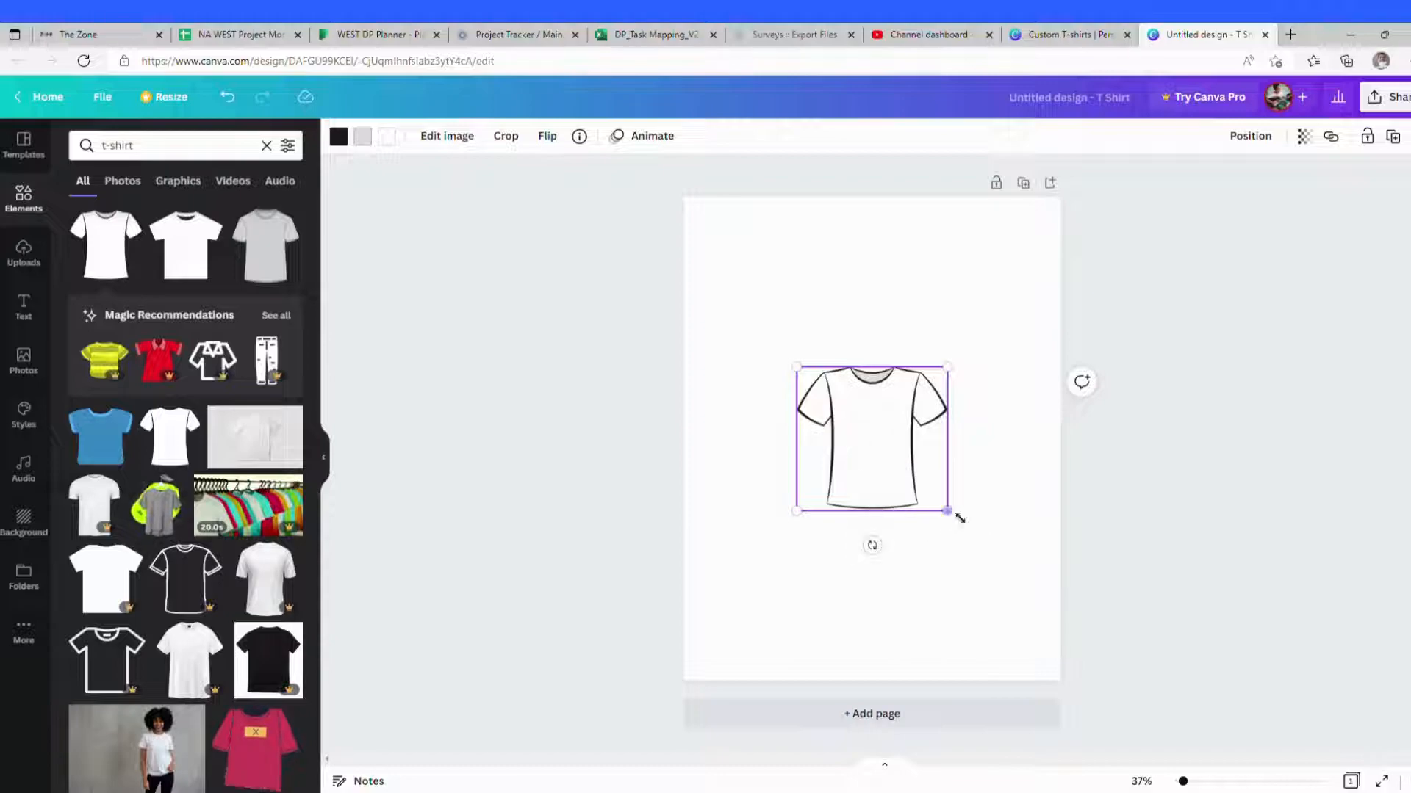
left_click_drag(959, 518, 1020, 661)
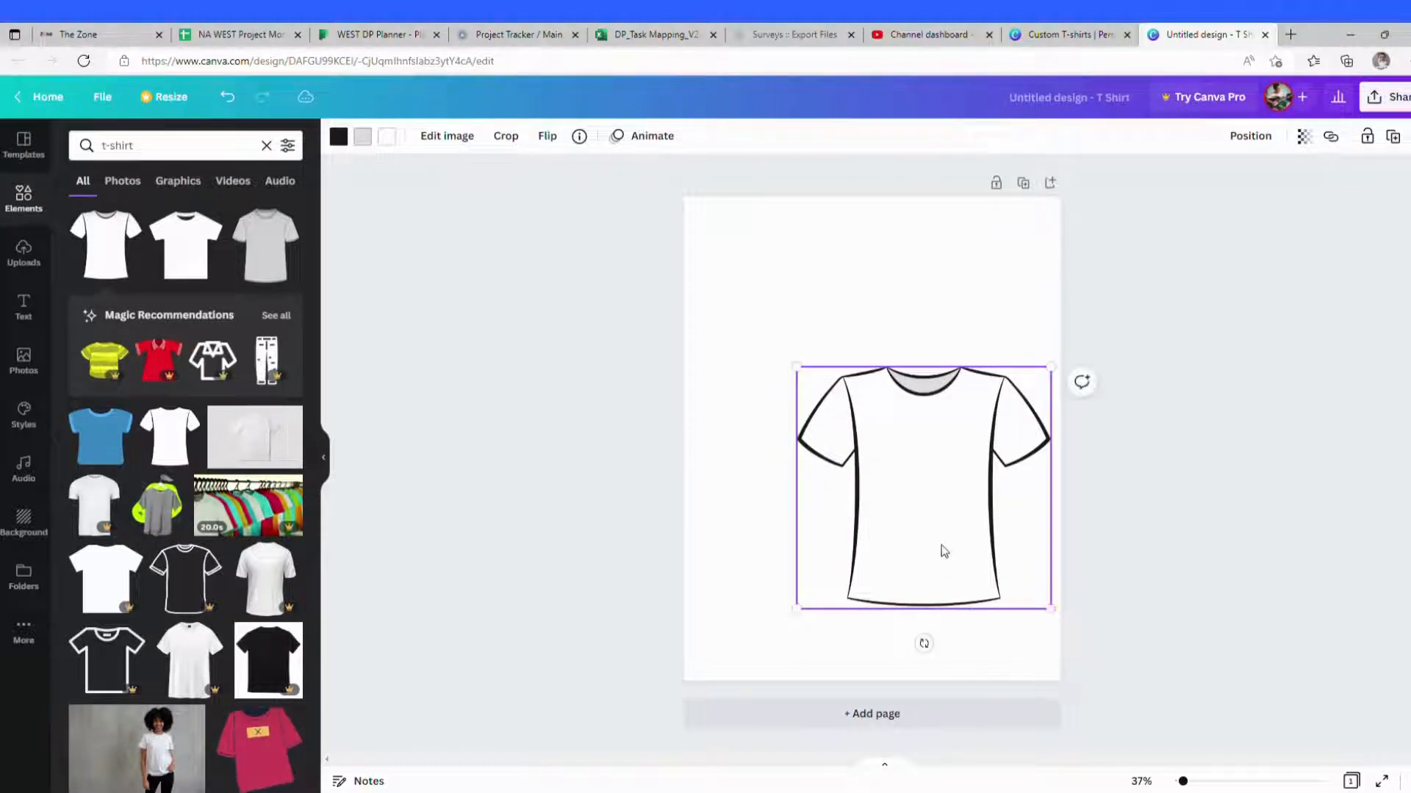
left_click_drag(939, 548, 875, 507)
left_click_drag(989, 326, 969, 250)
right_click(929, 512)
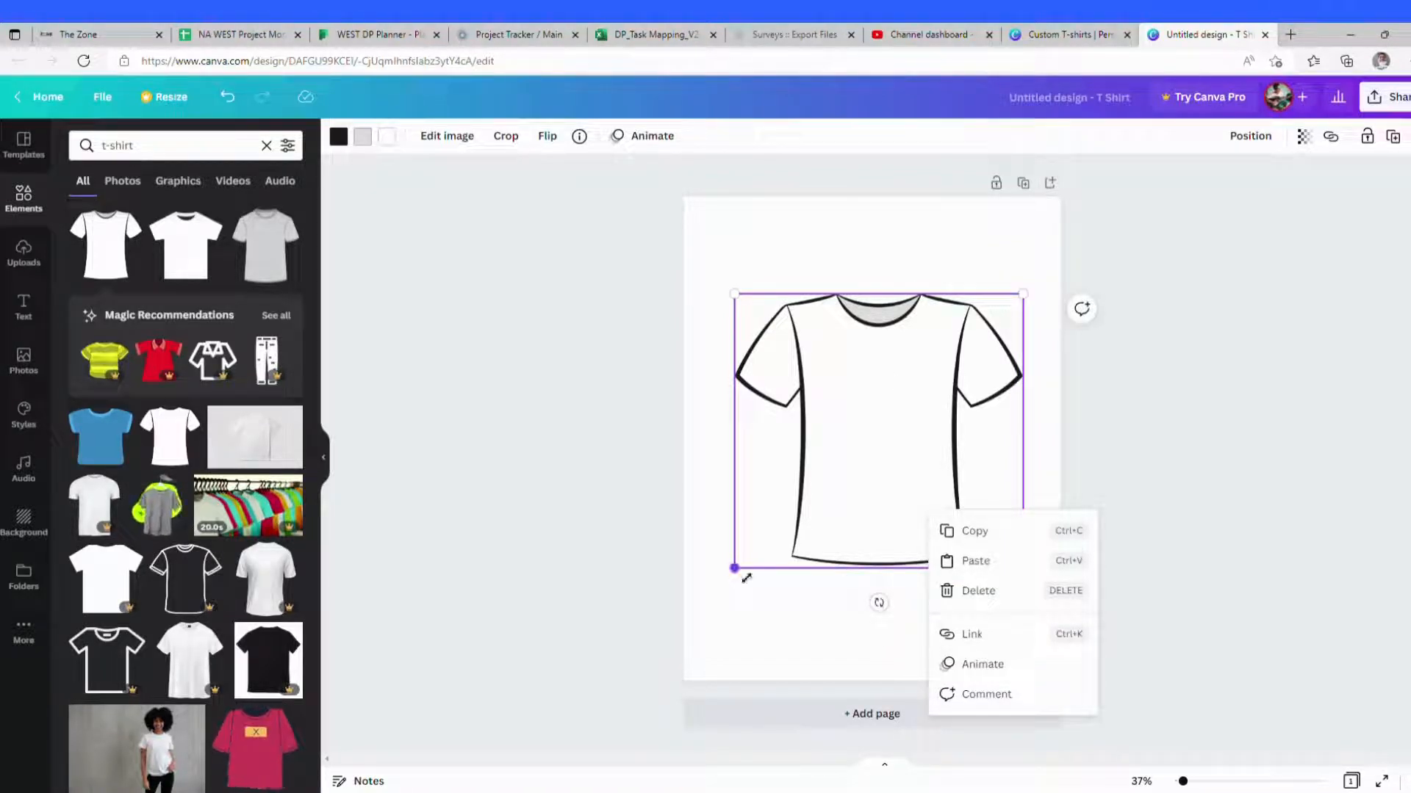
left_click_drag(746, 578, 702, 623)
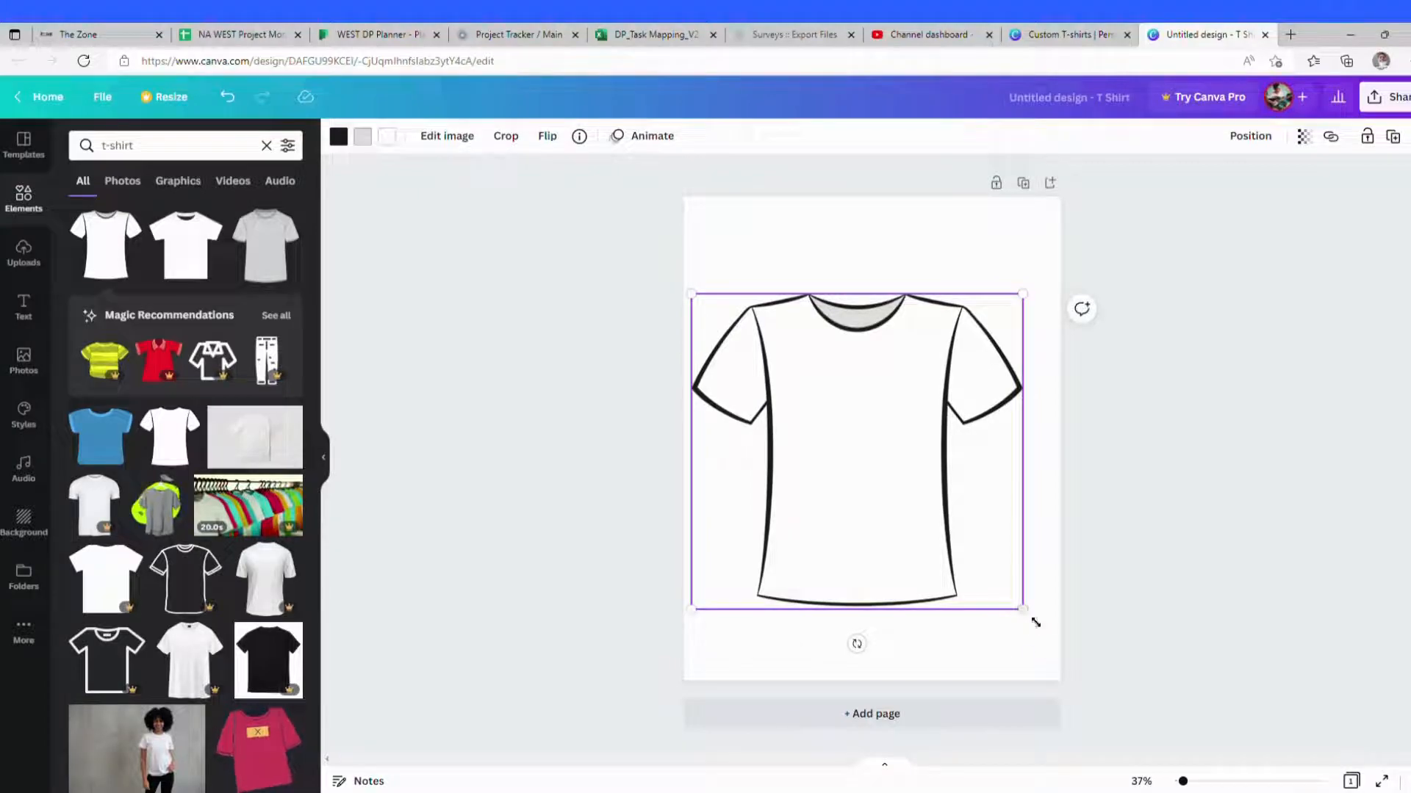
left_click_drag(1036, 622, 1058, 660)
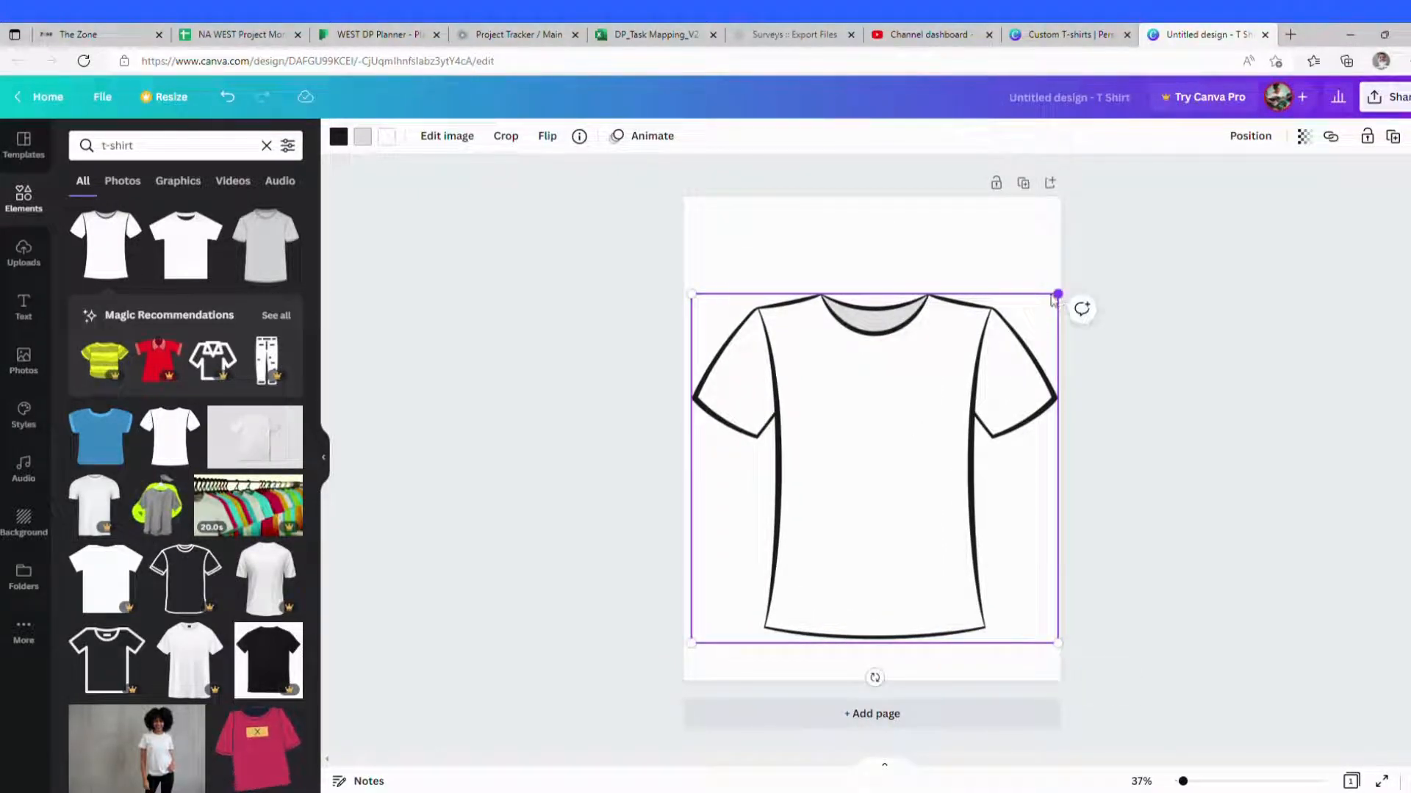
left_click_drag(1057, 295, 1060, 292)
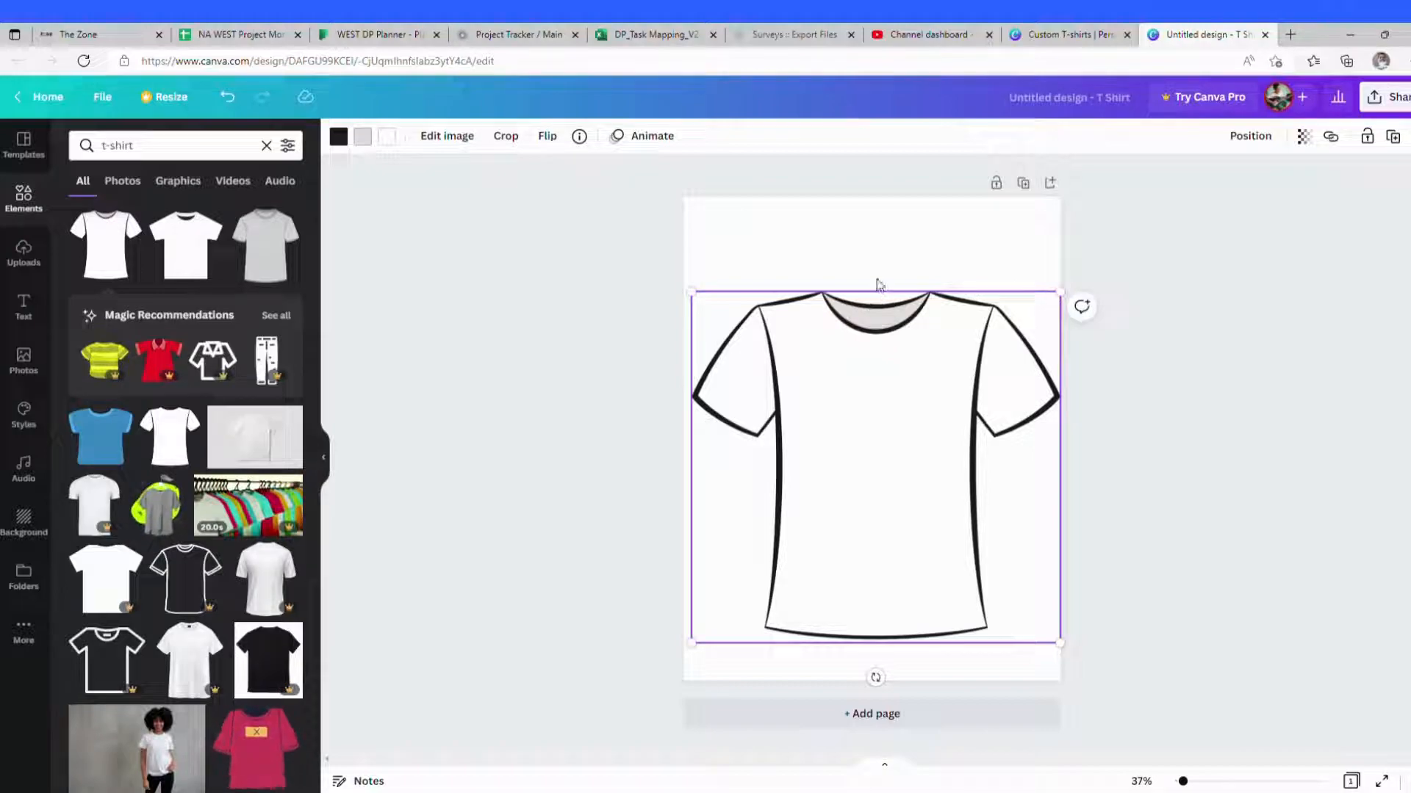
left_click_drag(897, 417, 893, 389)
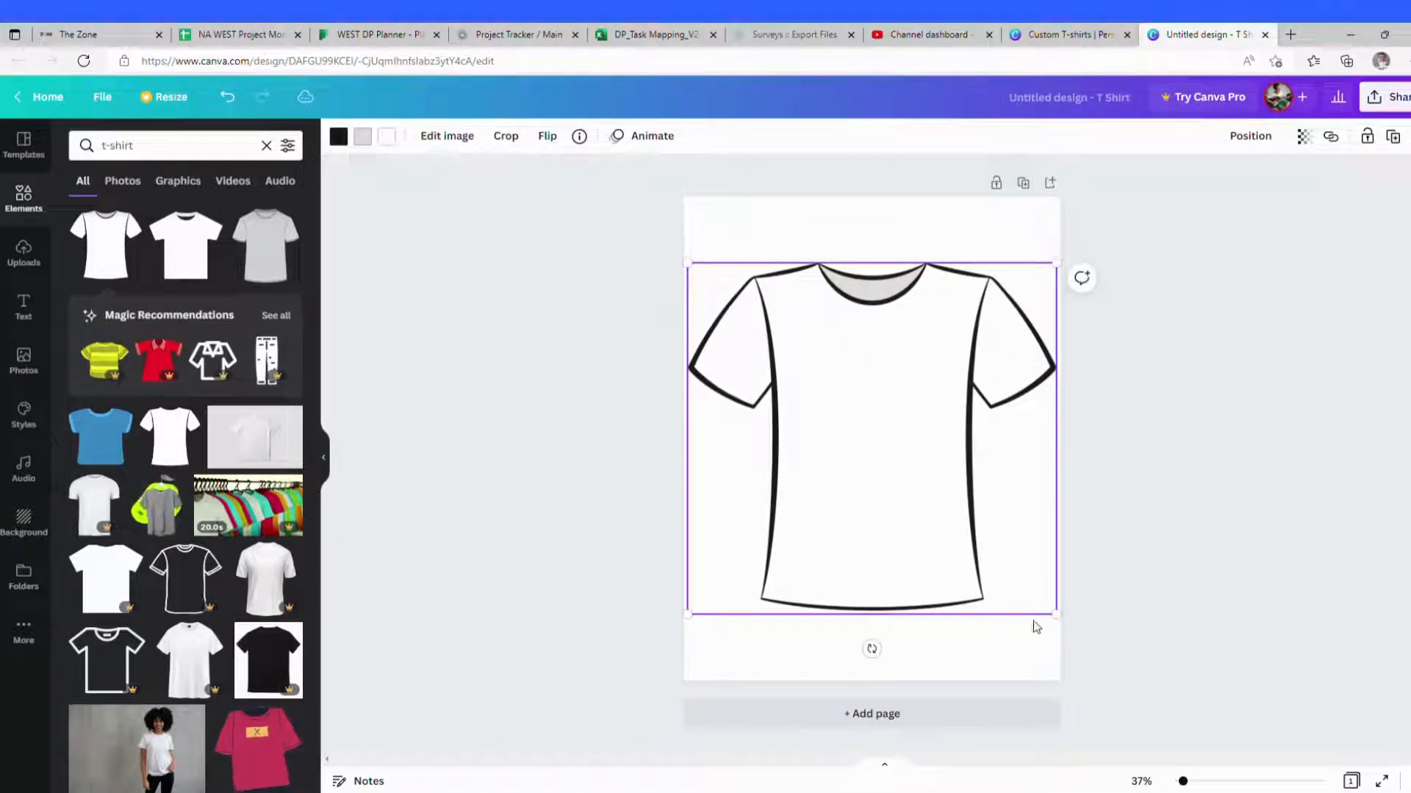
left_click_drag(1057, 615, 1061, 620)
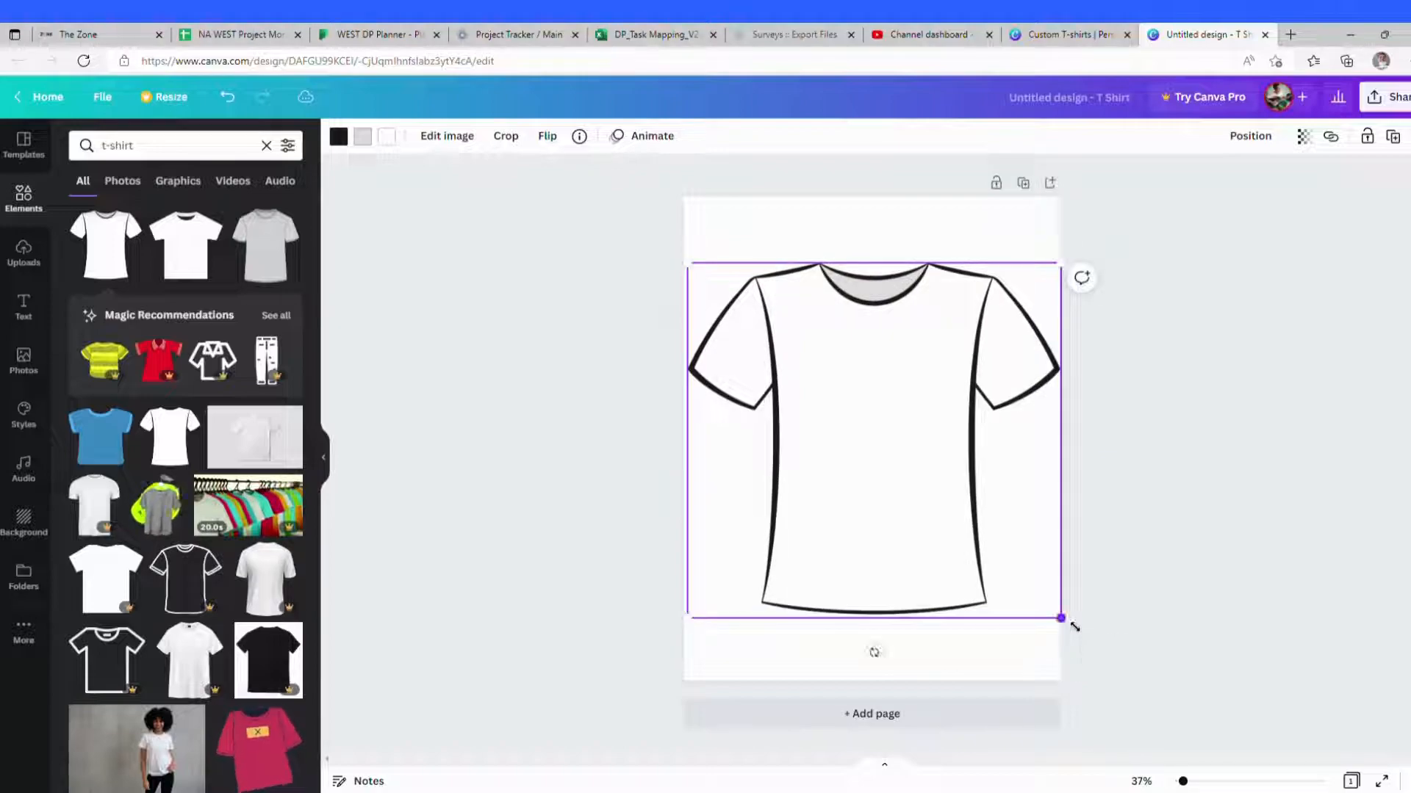
left_click(1186, 545)
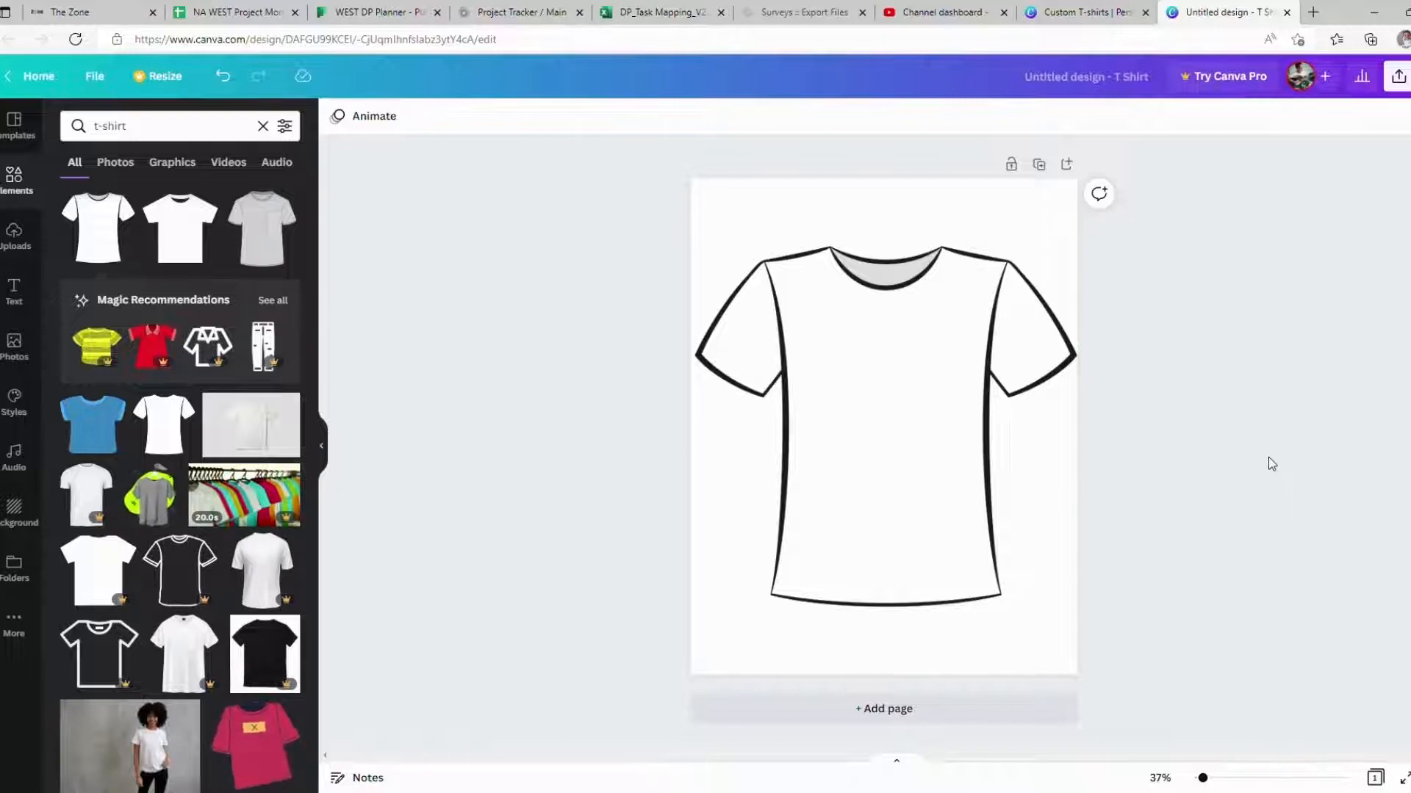
Step: Open a new browser tab and search the web for family qoute
left_click(886, 381)
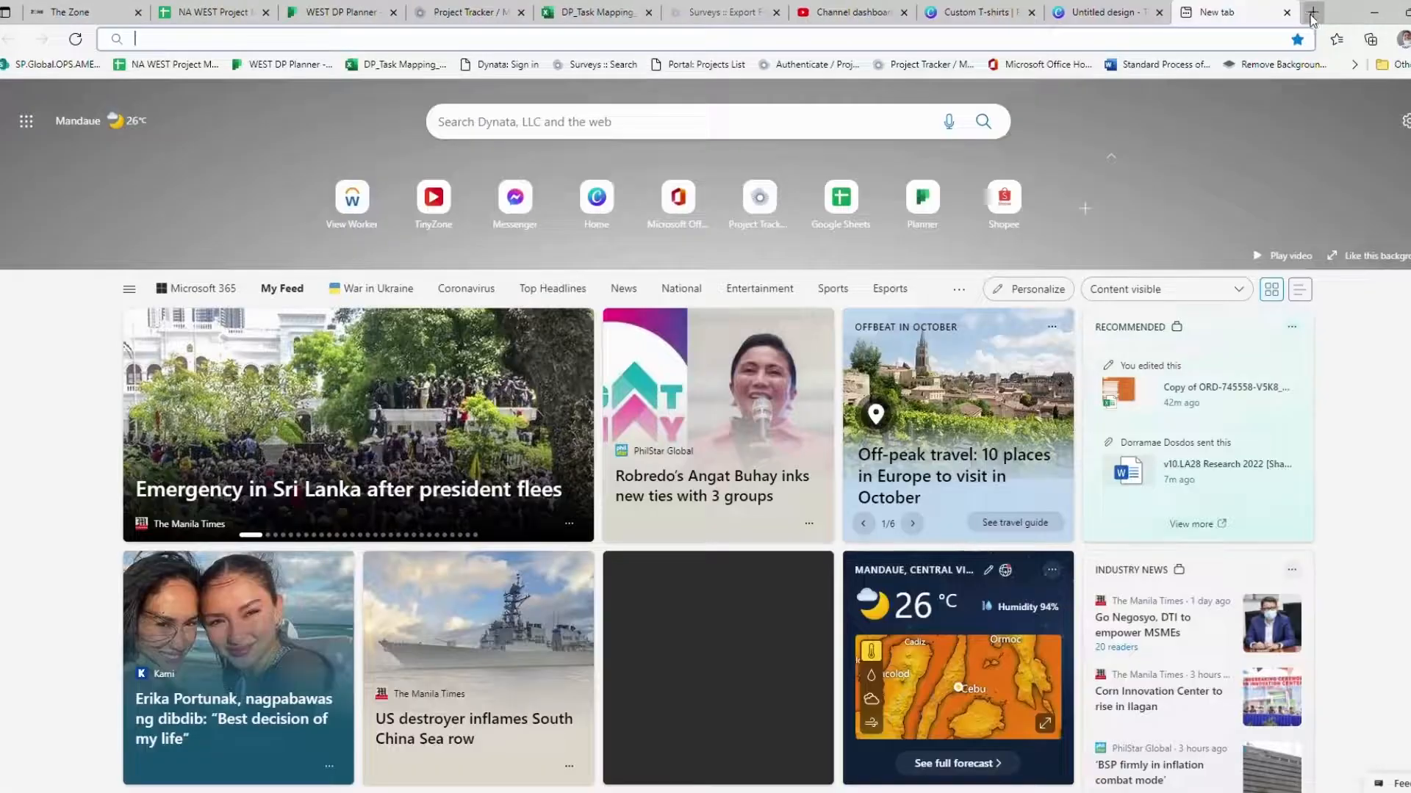
left_click(1313, 13)
left_click(1133, 52)
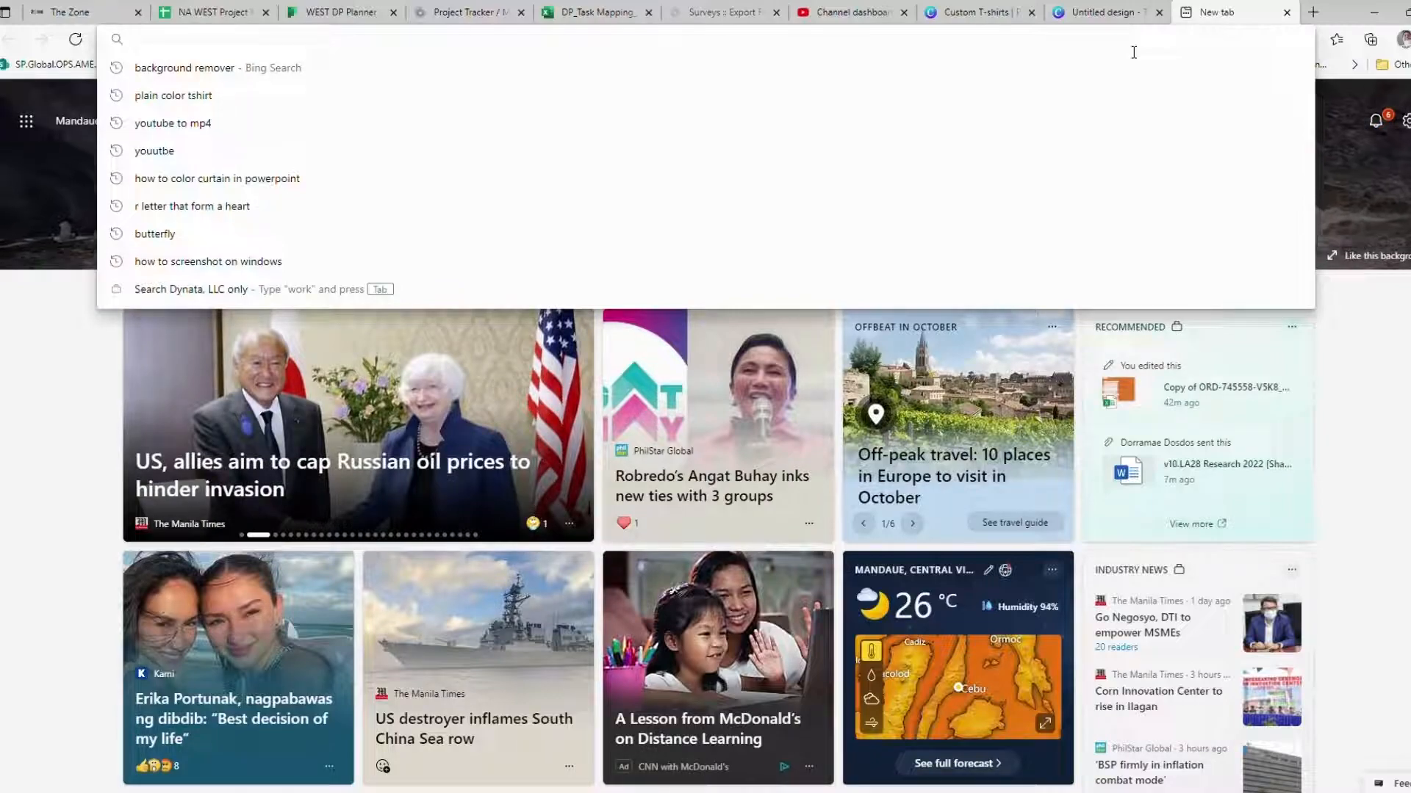
type("family")
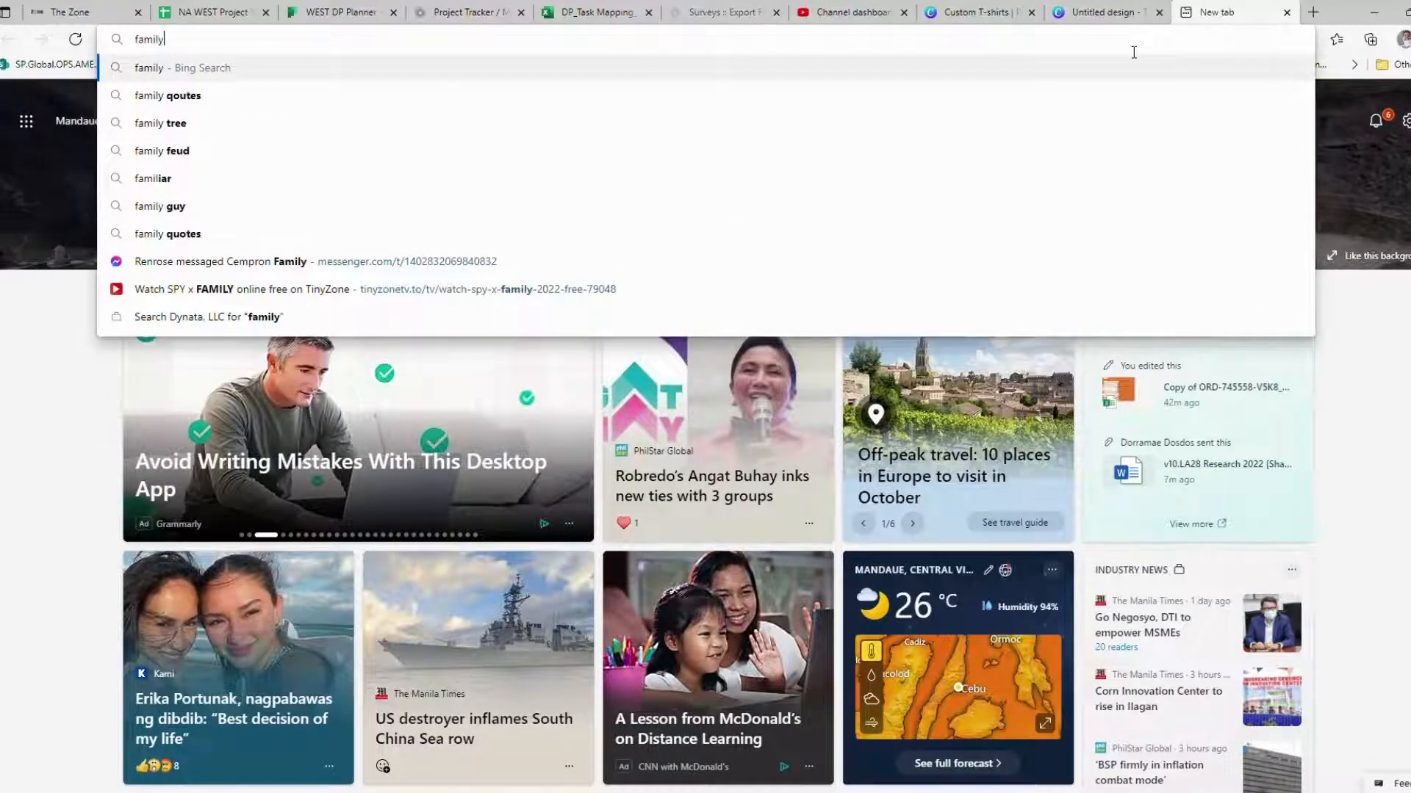
type(" qo")
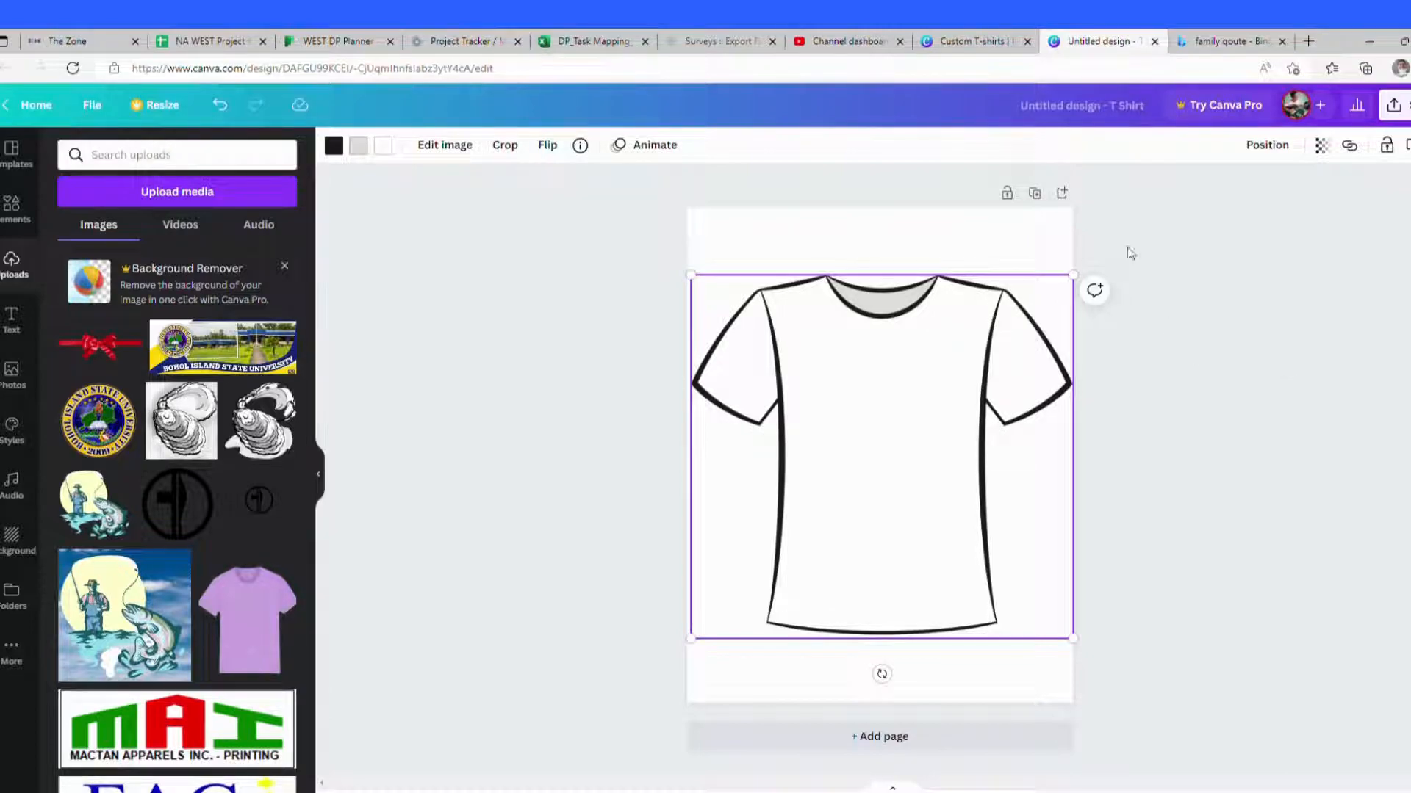
Step: Browse the family quote image results for a quote to use on the shirt
left_click(1309, 41)
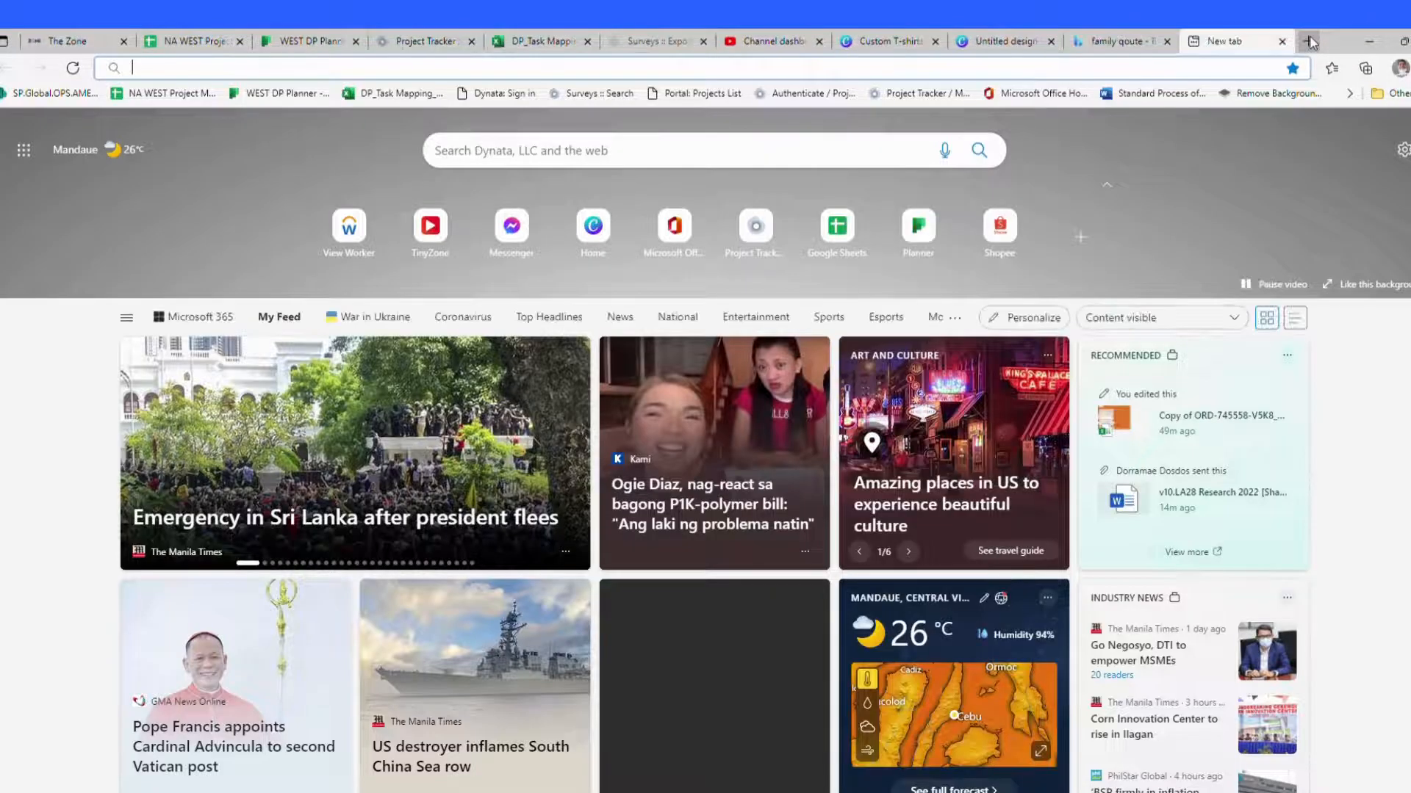
left_click(1122, 41)
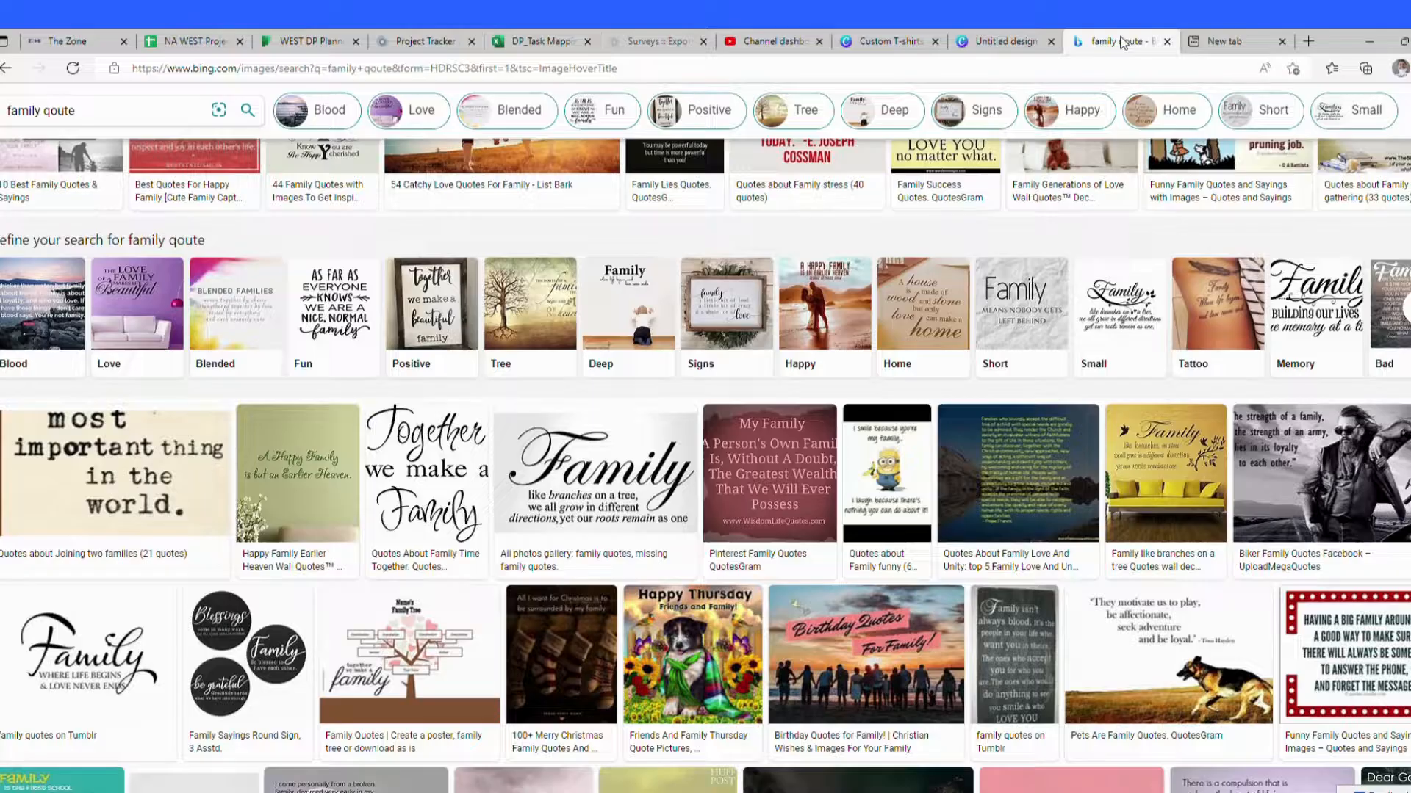
scroll(688, 502, "down", 5)
scroll(688, 502, "up", 5)
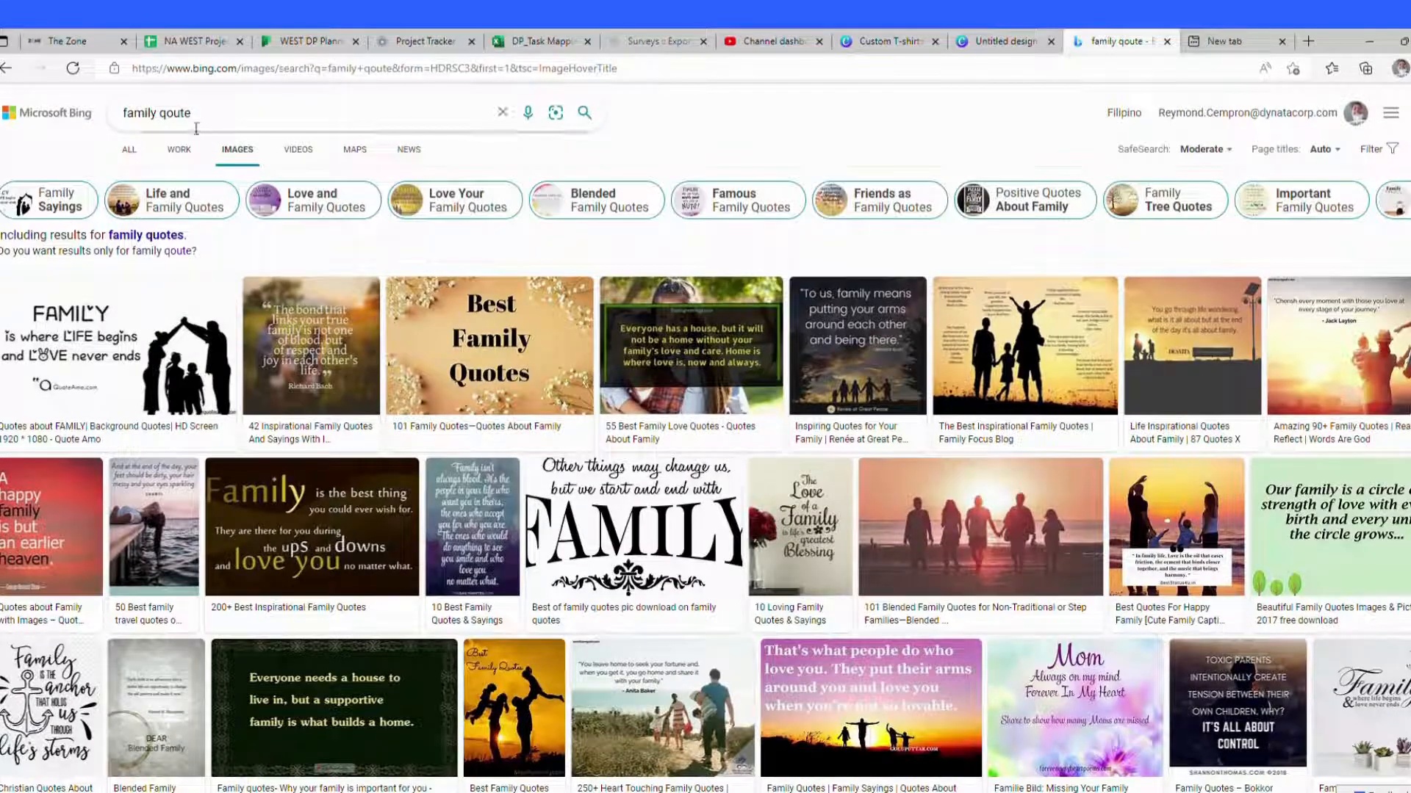
left_click(242, 115)
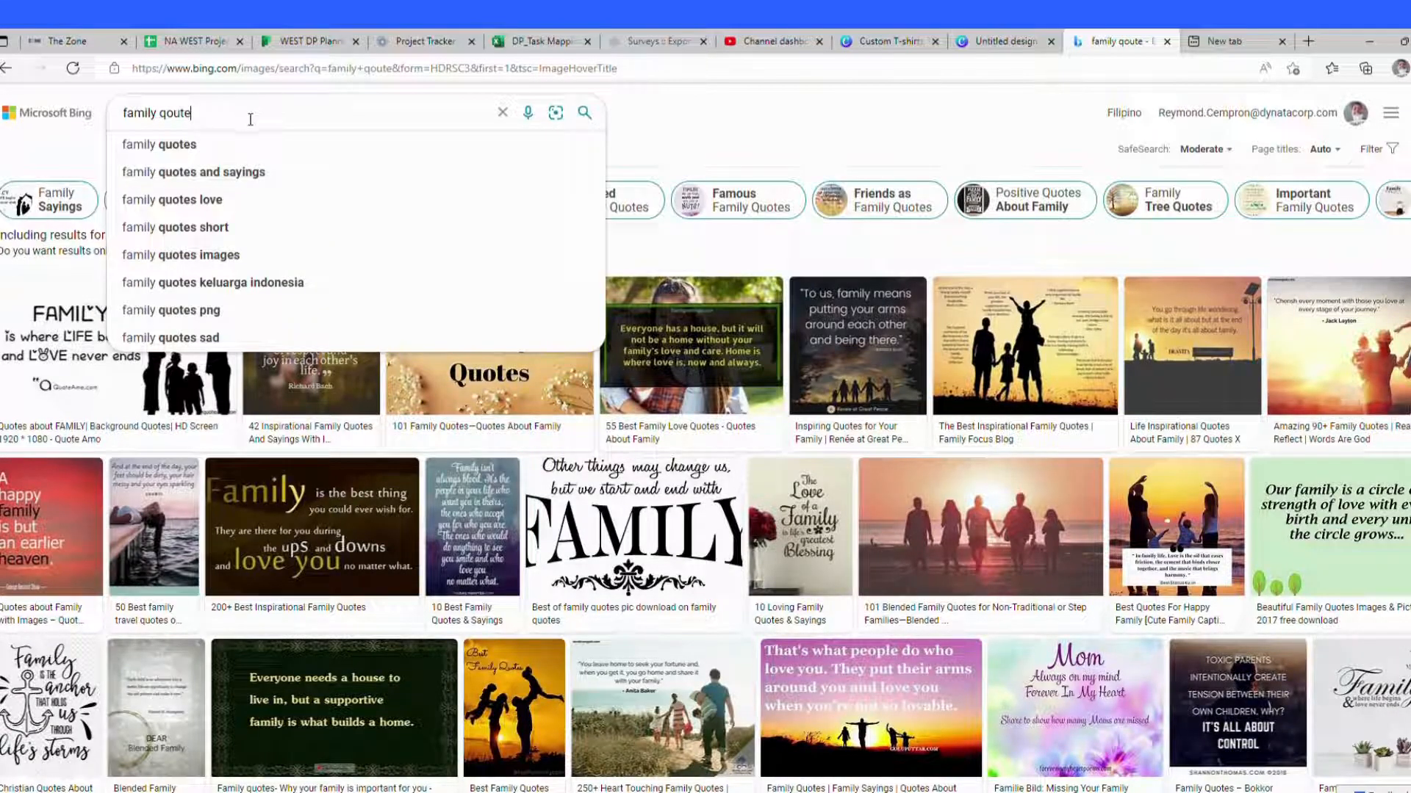
left_click(798, 137)
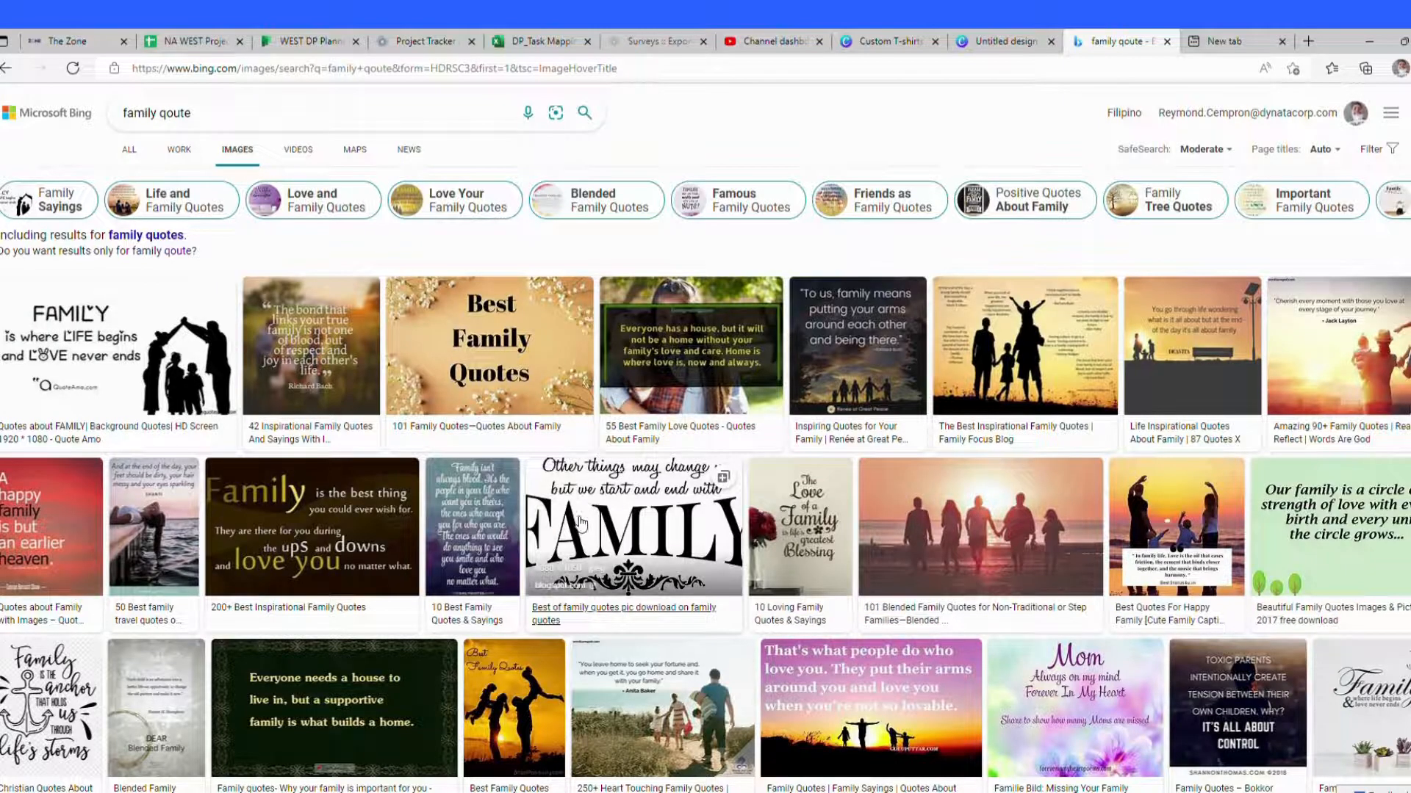
scroll(580, 522, "down", 3)
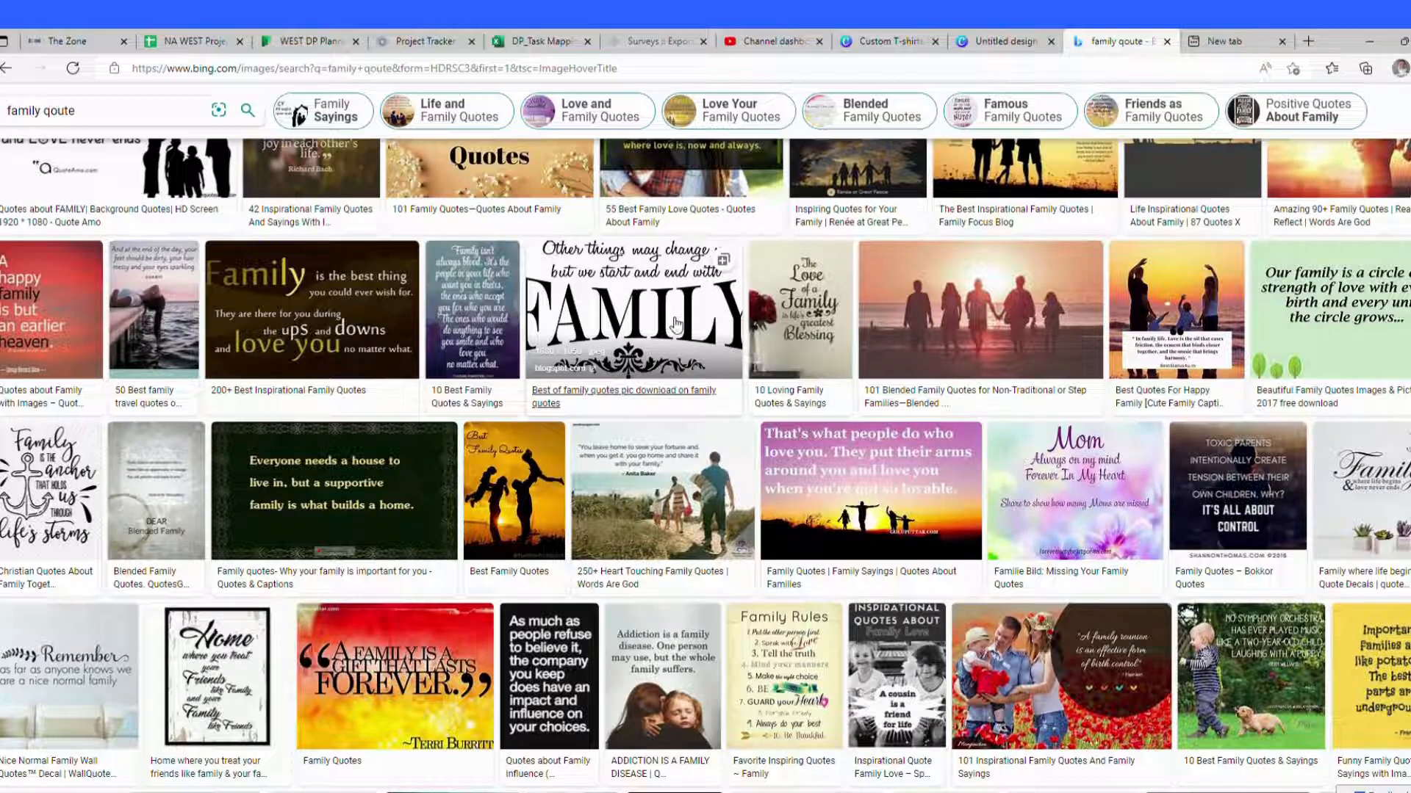
scroll(676, 323, "down", 3)
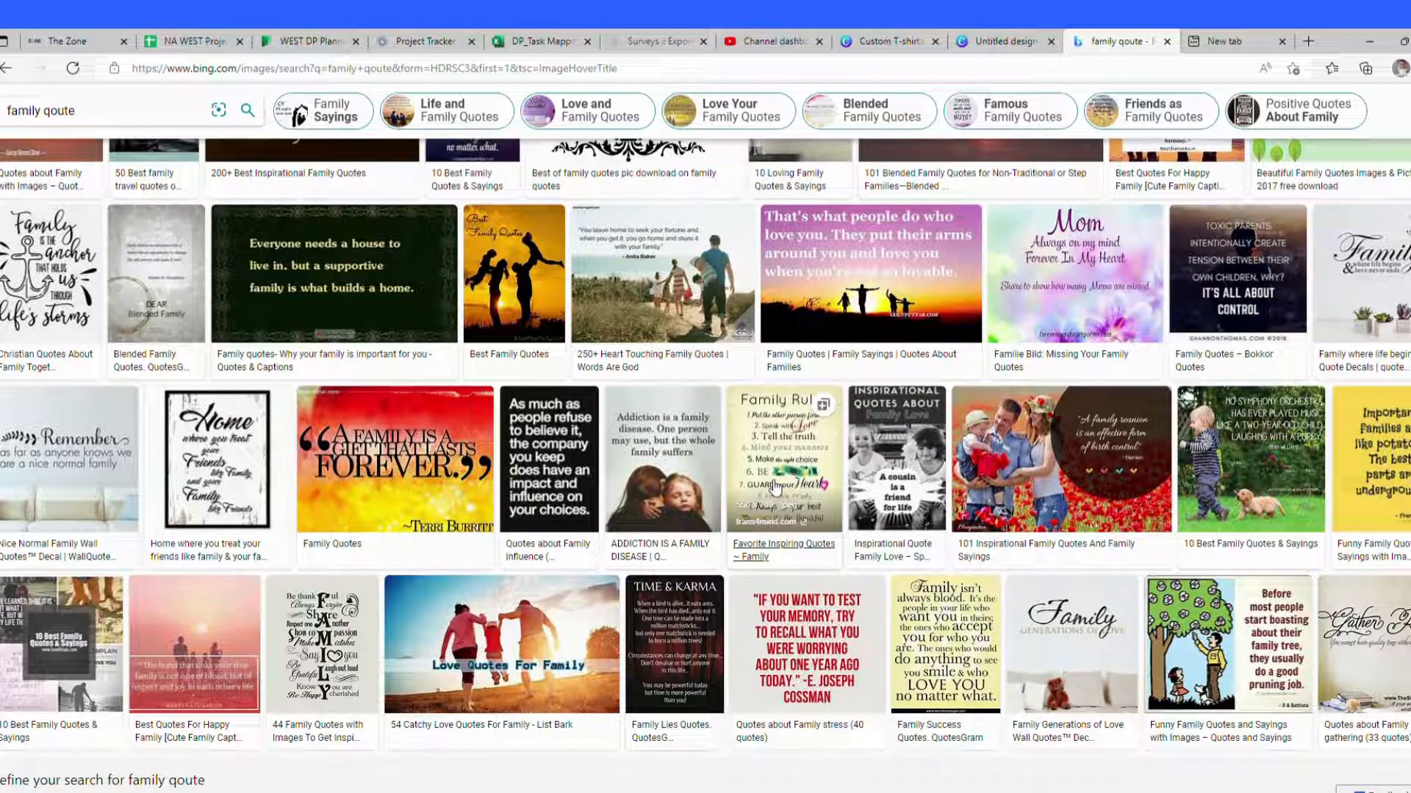
scroll(664, 456, "down", 7)
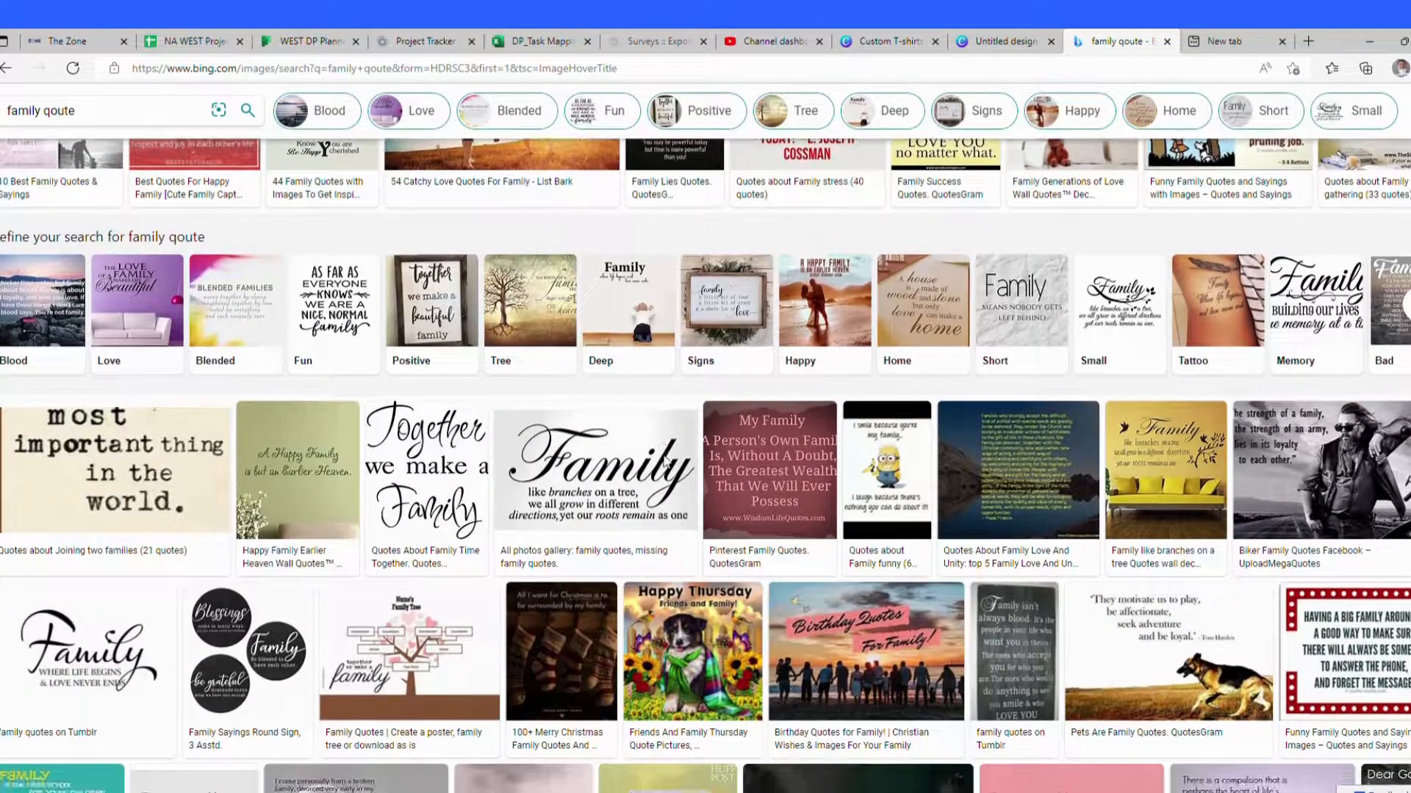
Step: Save the 'Family, like branches on a tree' quote image and remove its background on remove.bg in a new tab
left_click(604, 457)
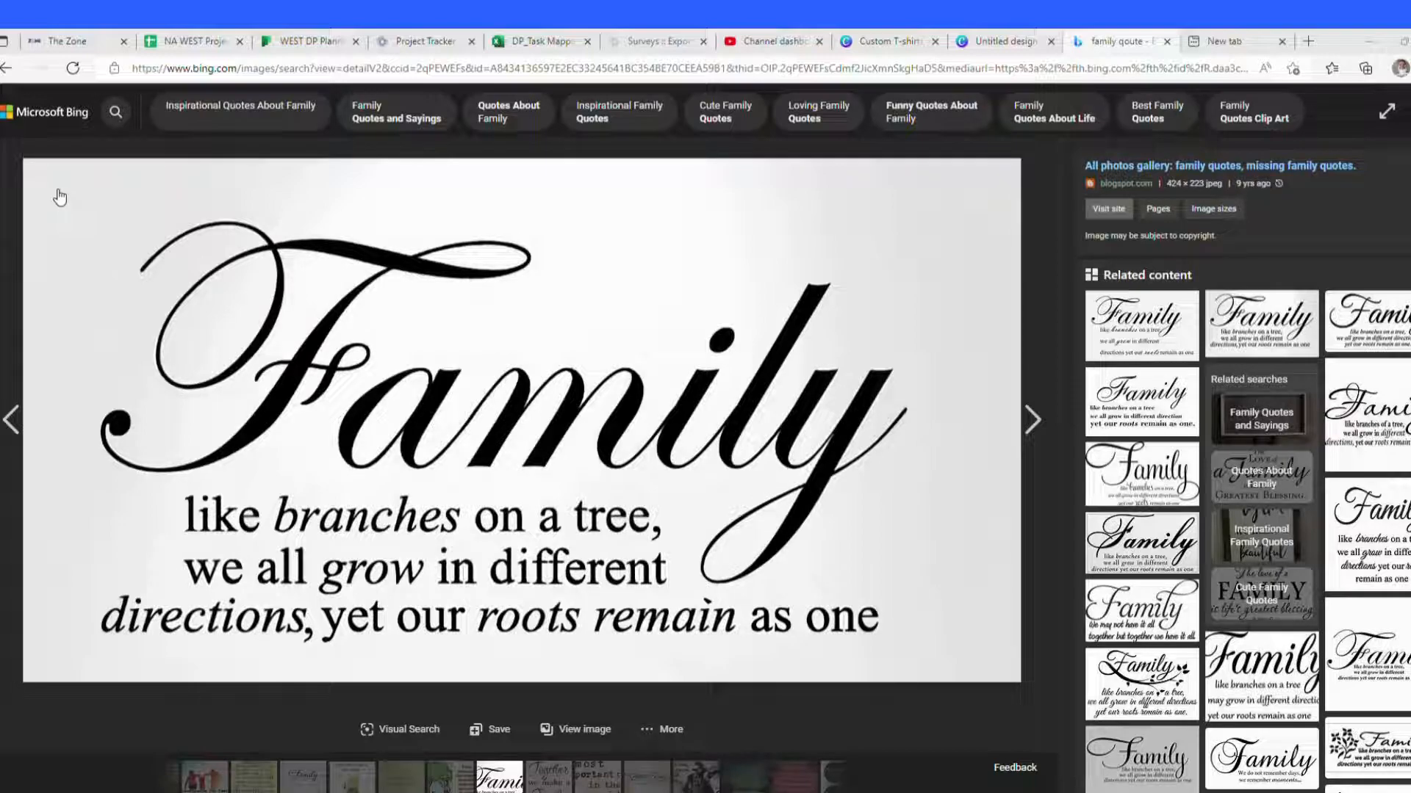
left_click(579, 417)
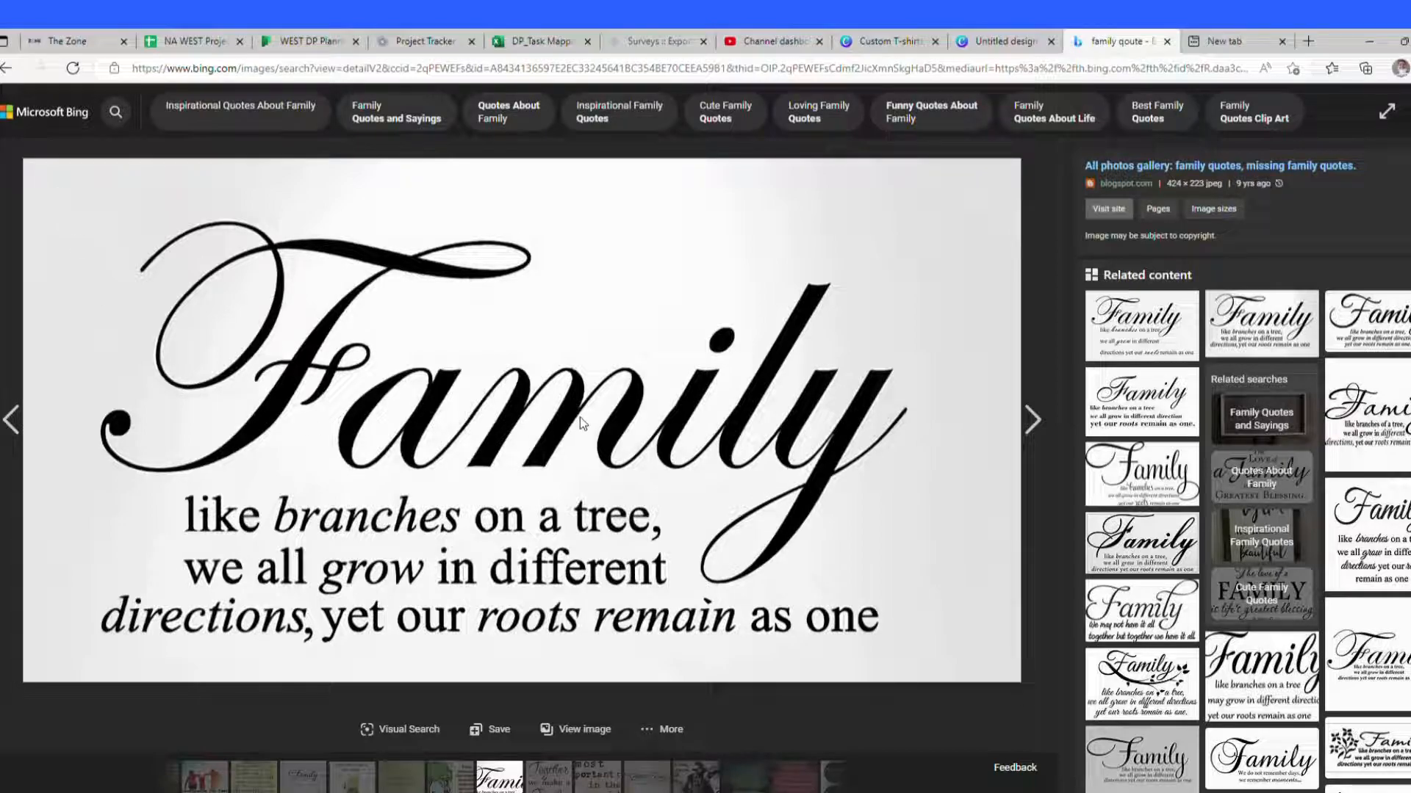
left_click(1234, 38)
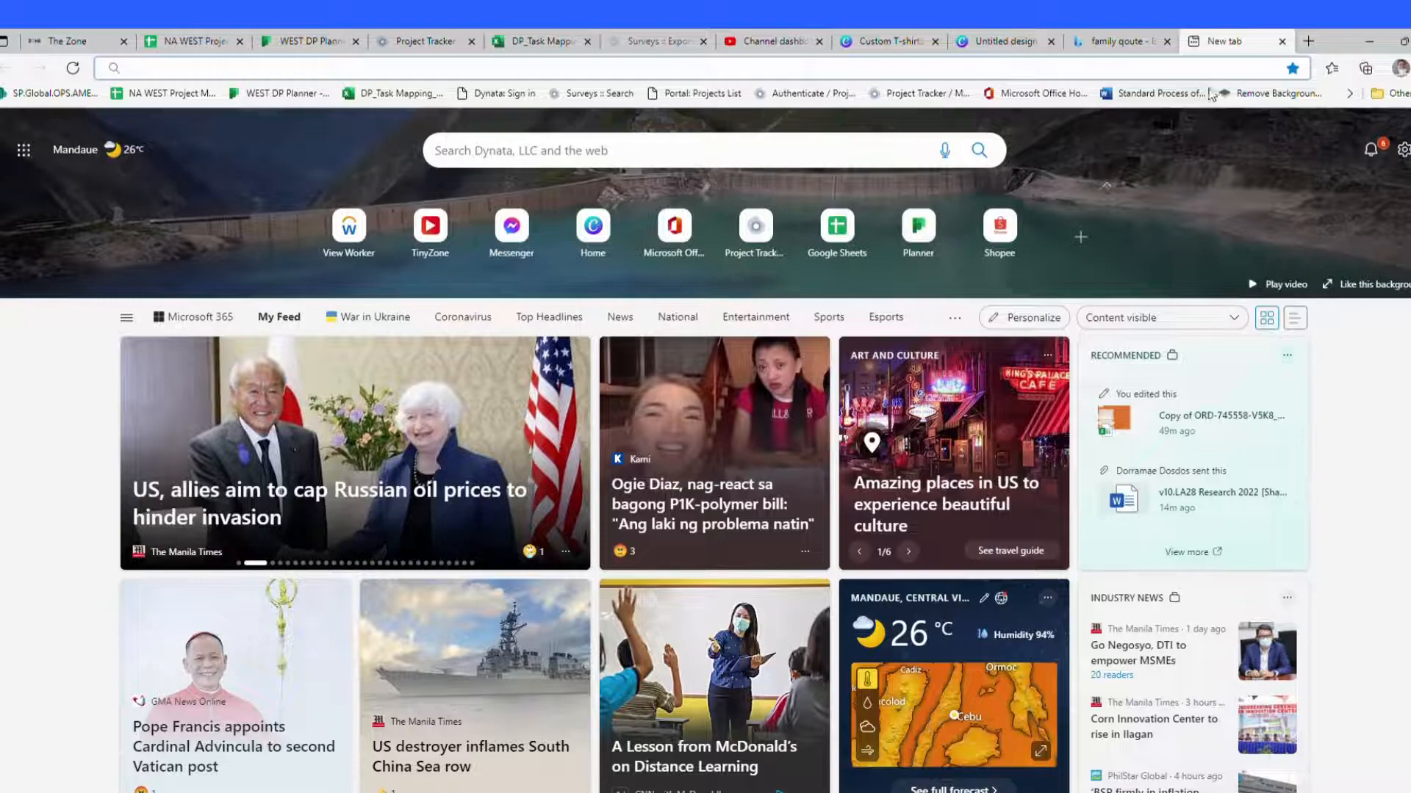
left_click(1274, 93)
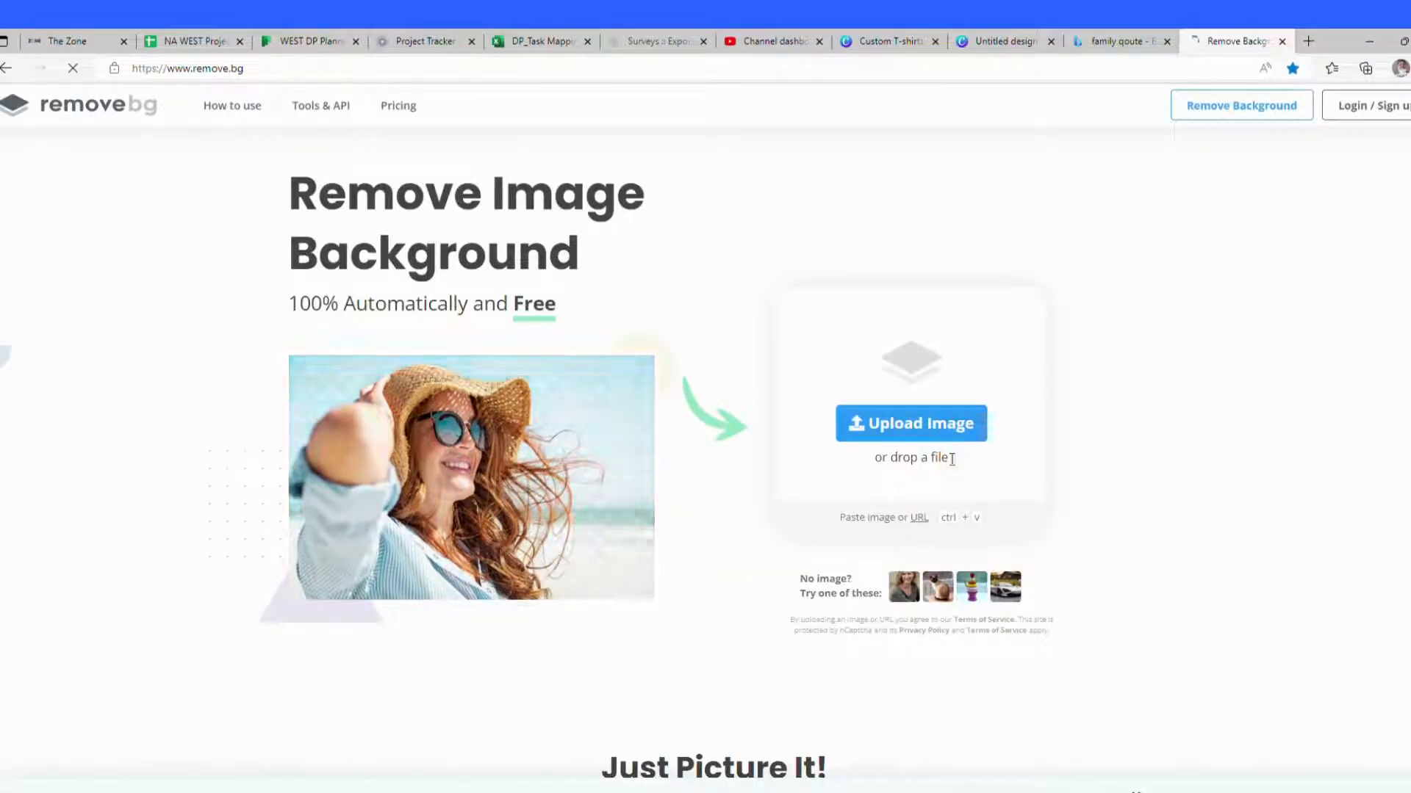
left_click(943, 422)
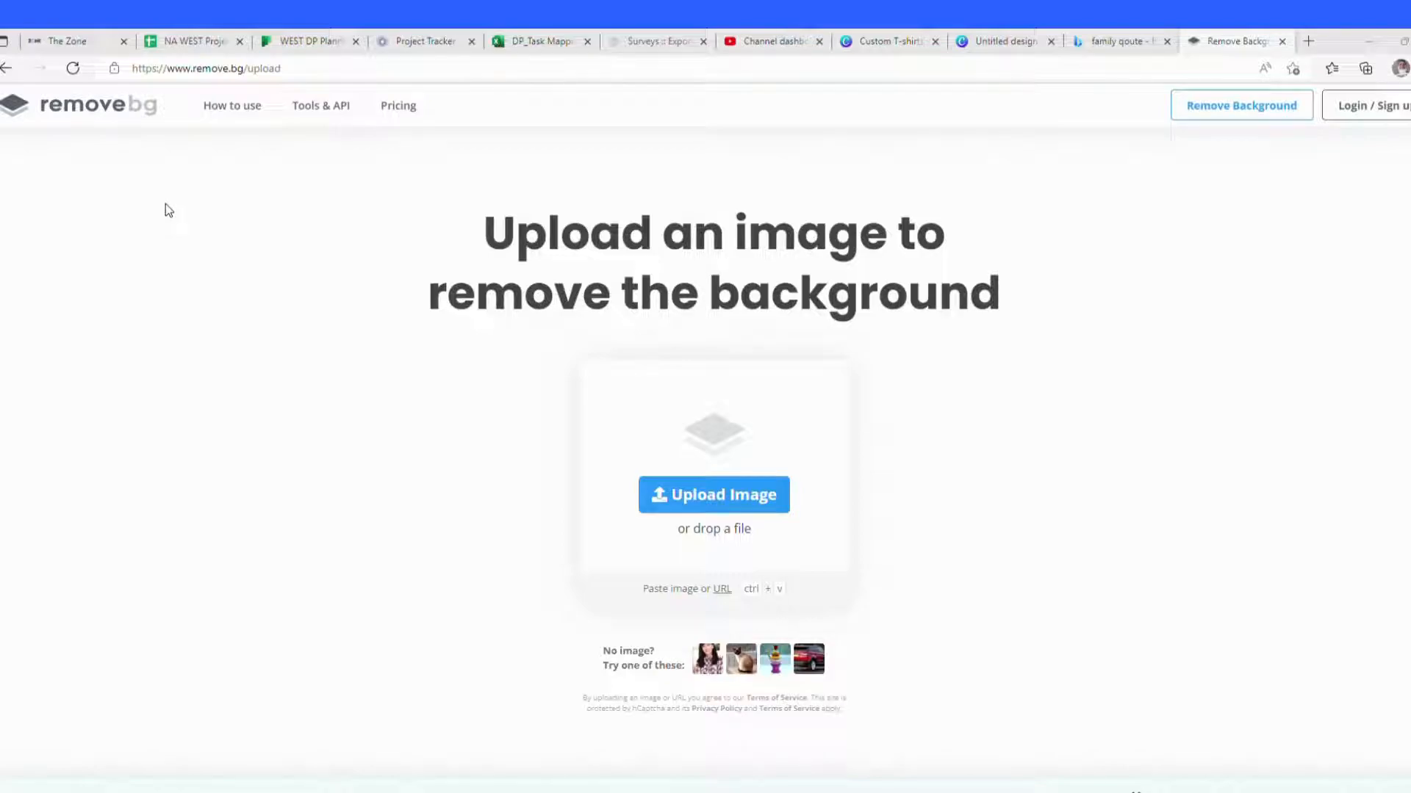
left_click(609, 419)
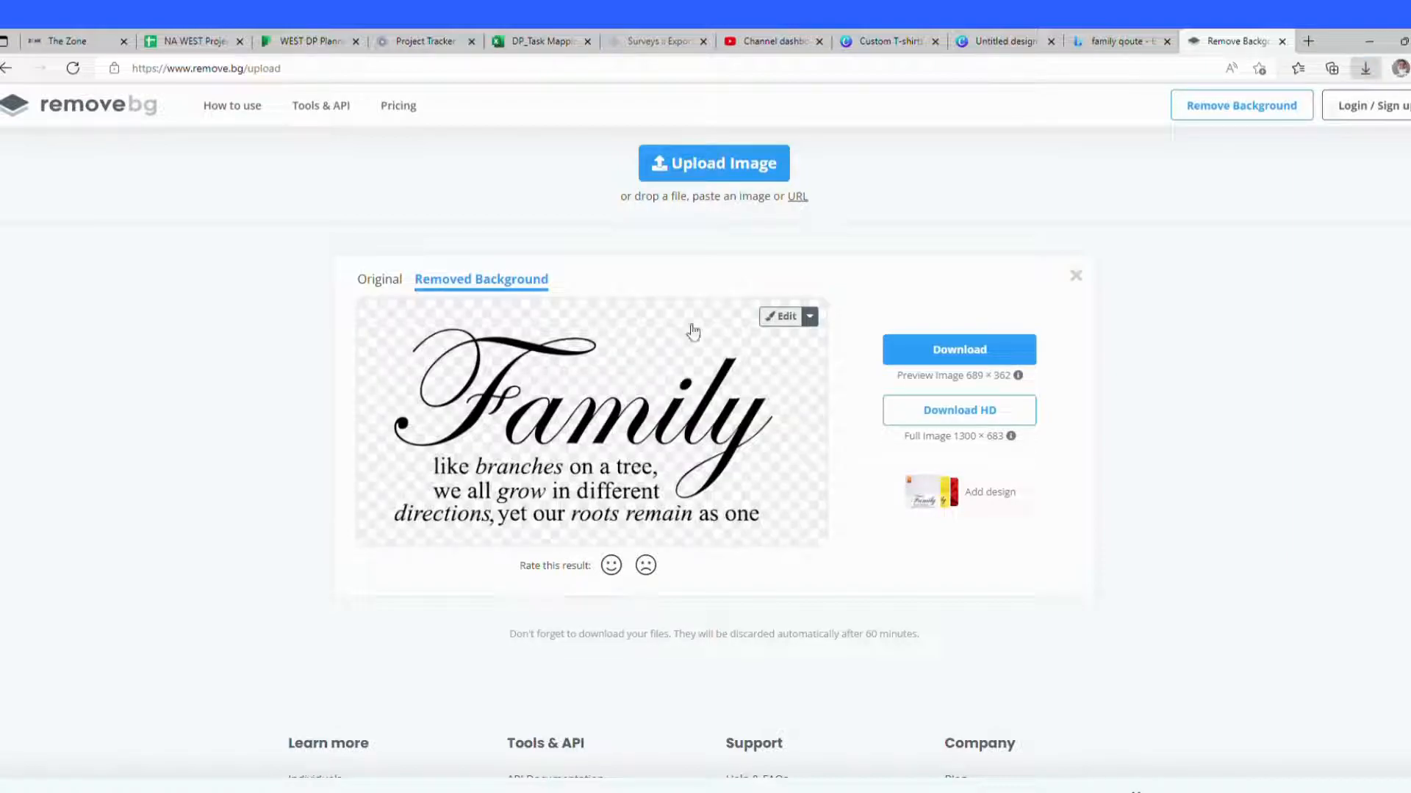
Step: Upload the background-free quote image to the Canva design and add it to the t-shirt
left_click(1006, 42)
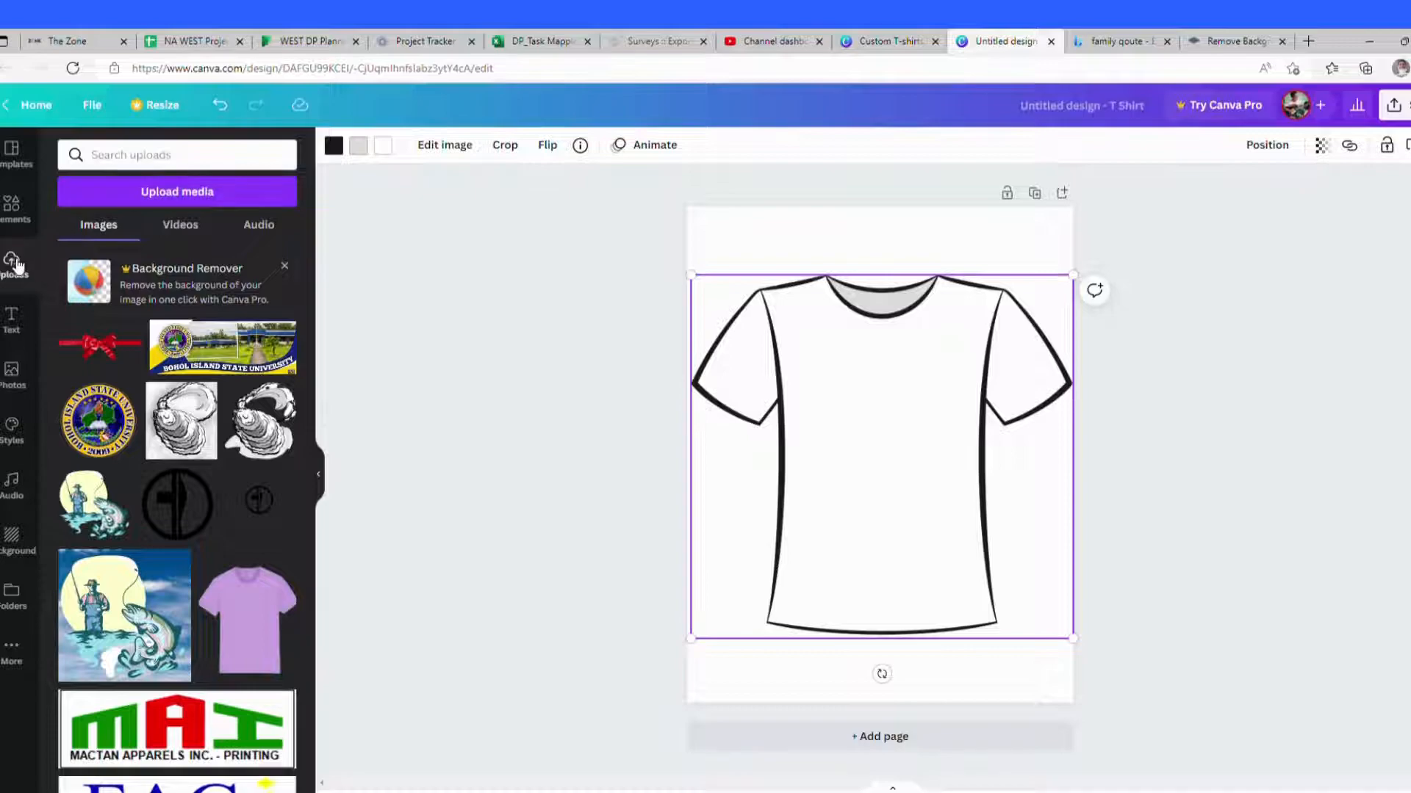
left_click(149, 197)
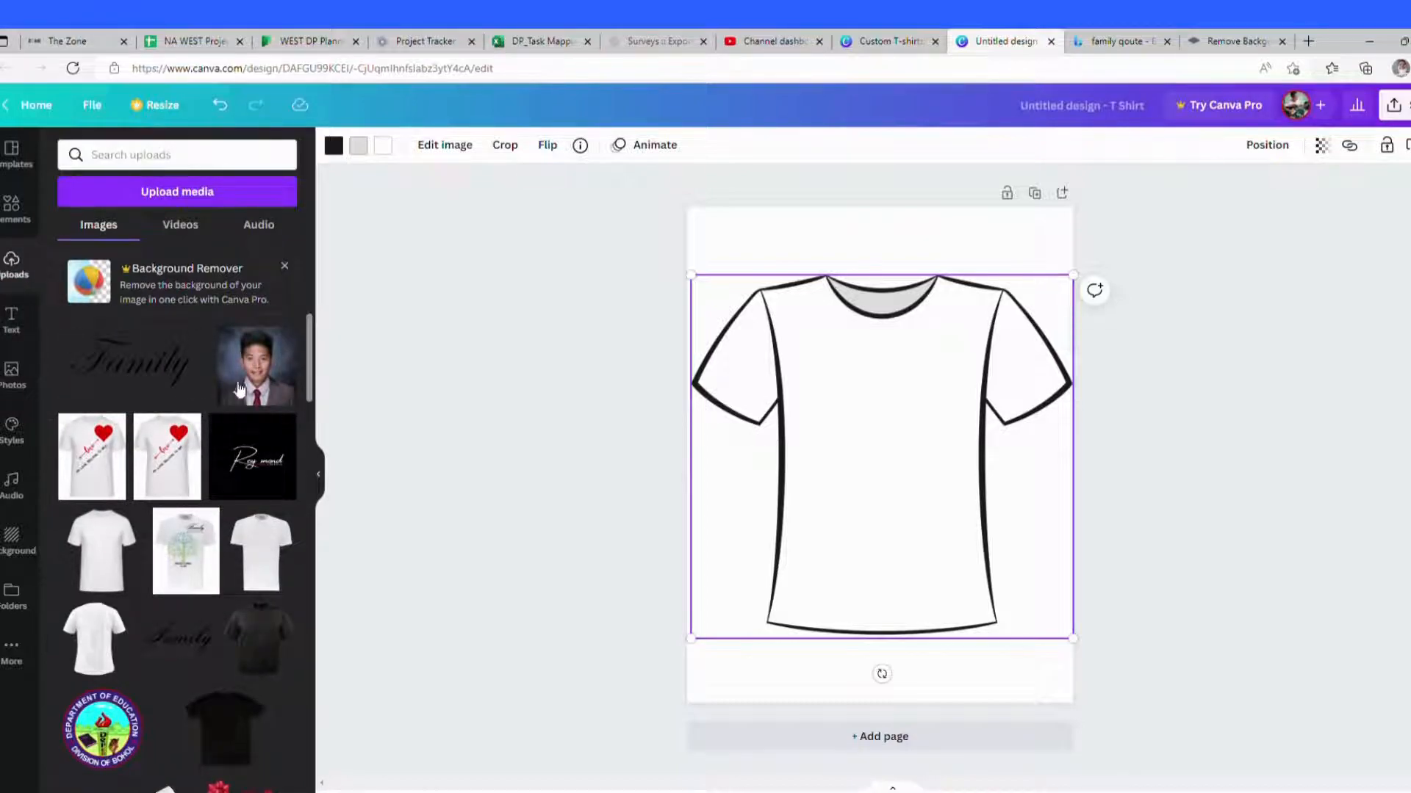
left_click(138, 378)
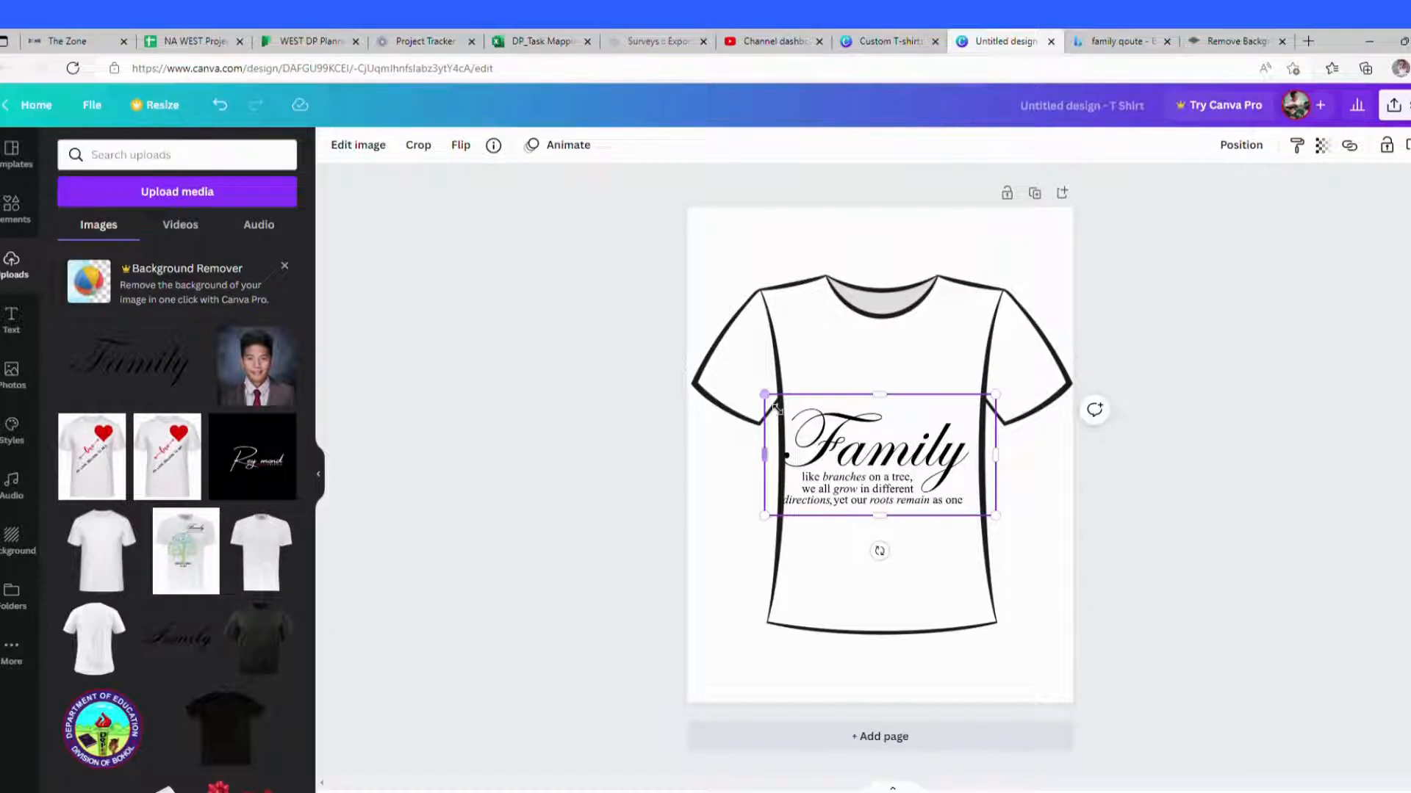
Step: Shrink the quote image and move it to the upper right of the shirt's chest
left_click_drag(764, 395, 862, 445)
left_click_drag(941, 487, 933, 369)
left_click(889, 490)
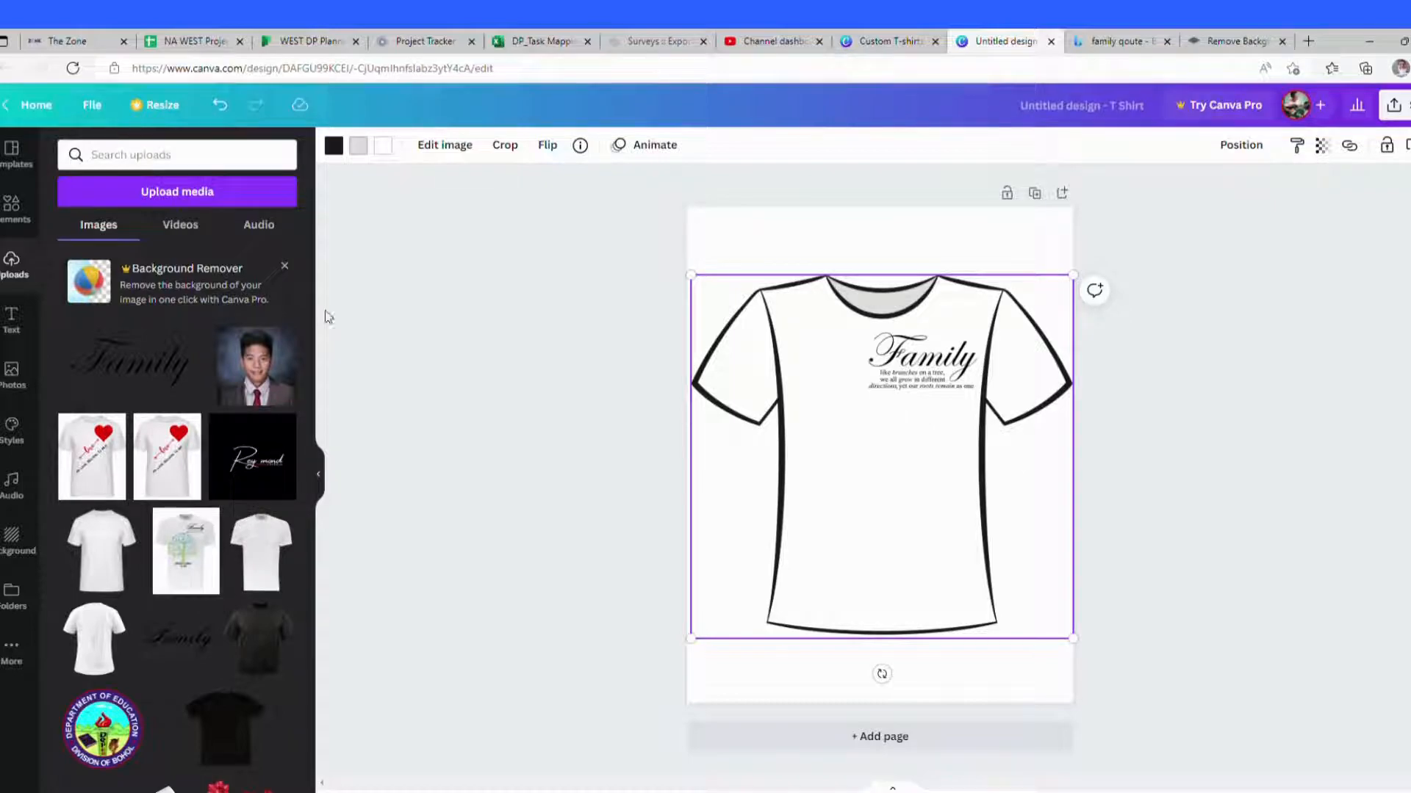
Step: Search the elements for tree and add the black tree-with-roots graphic to the middle of the shirt
left_click(3, 226)
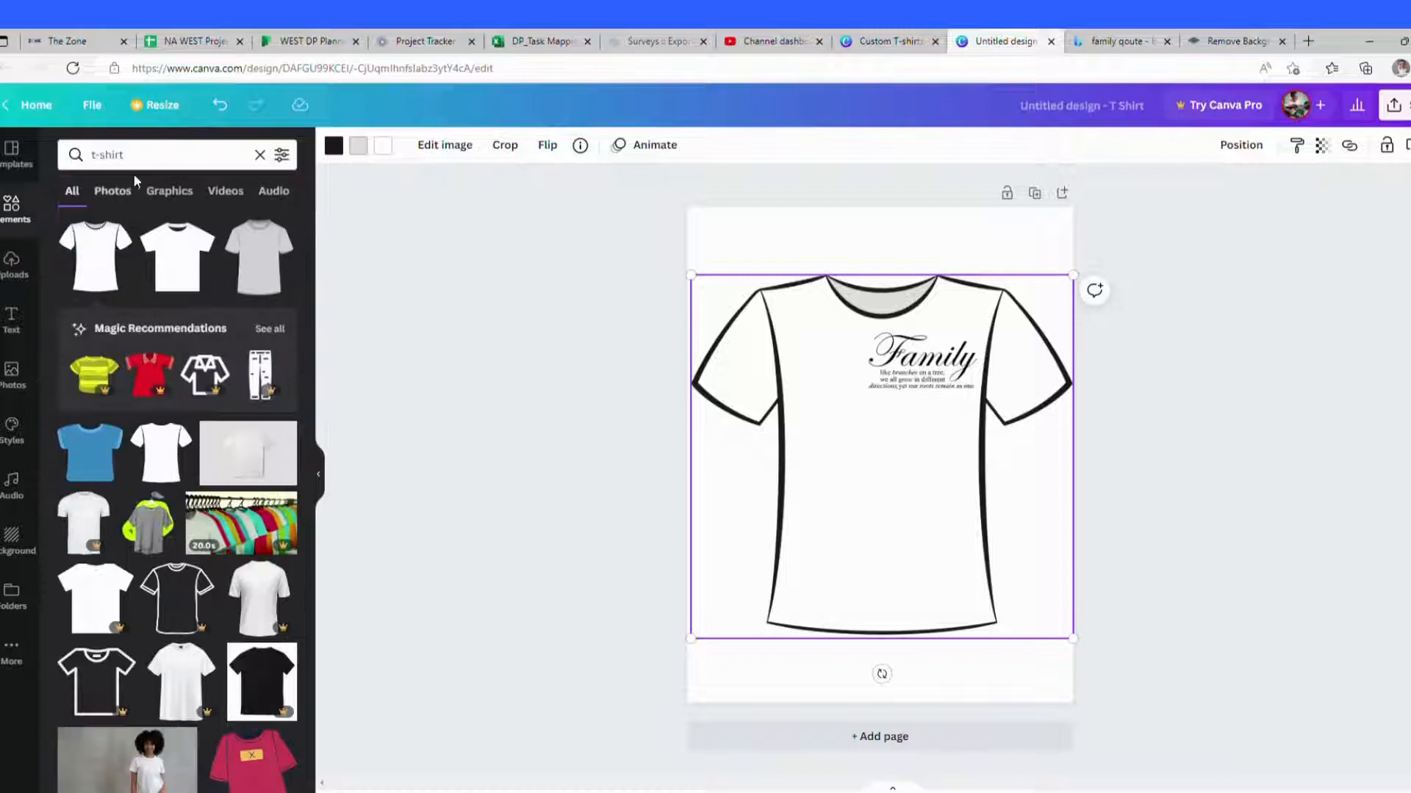
left_click(134, 156)
key("BackSpace")
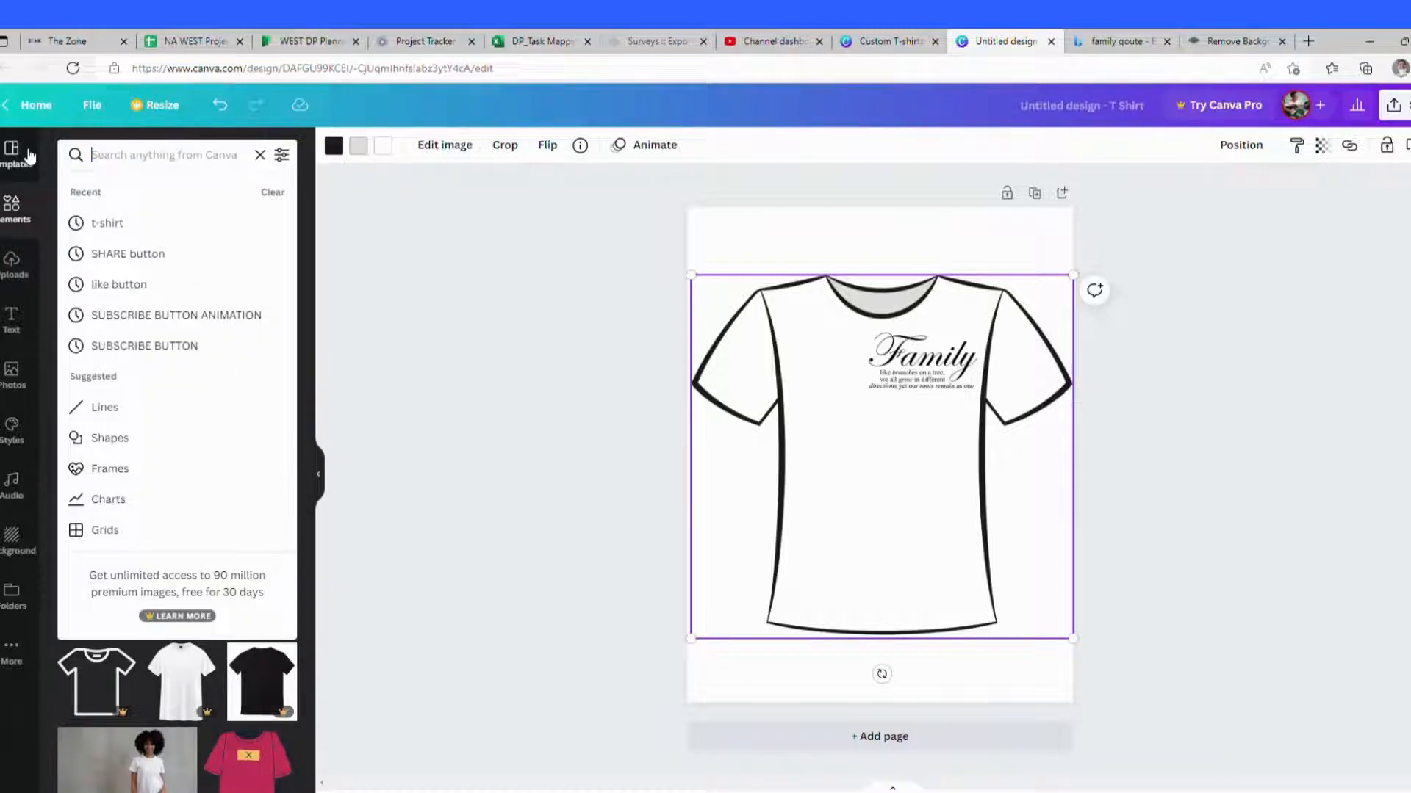
type("tree")
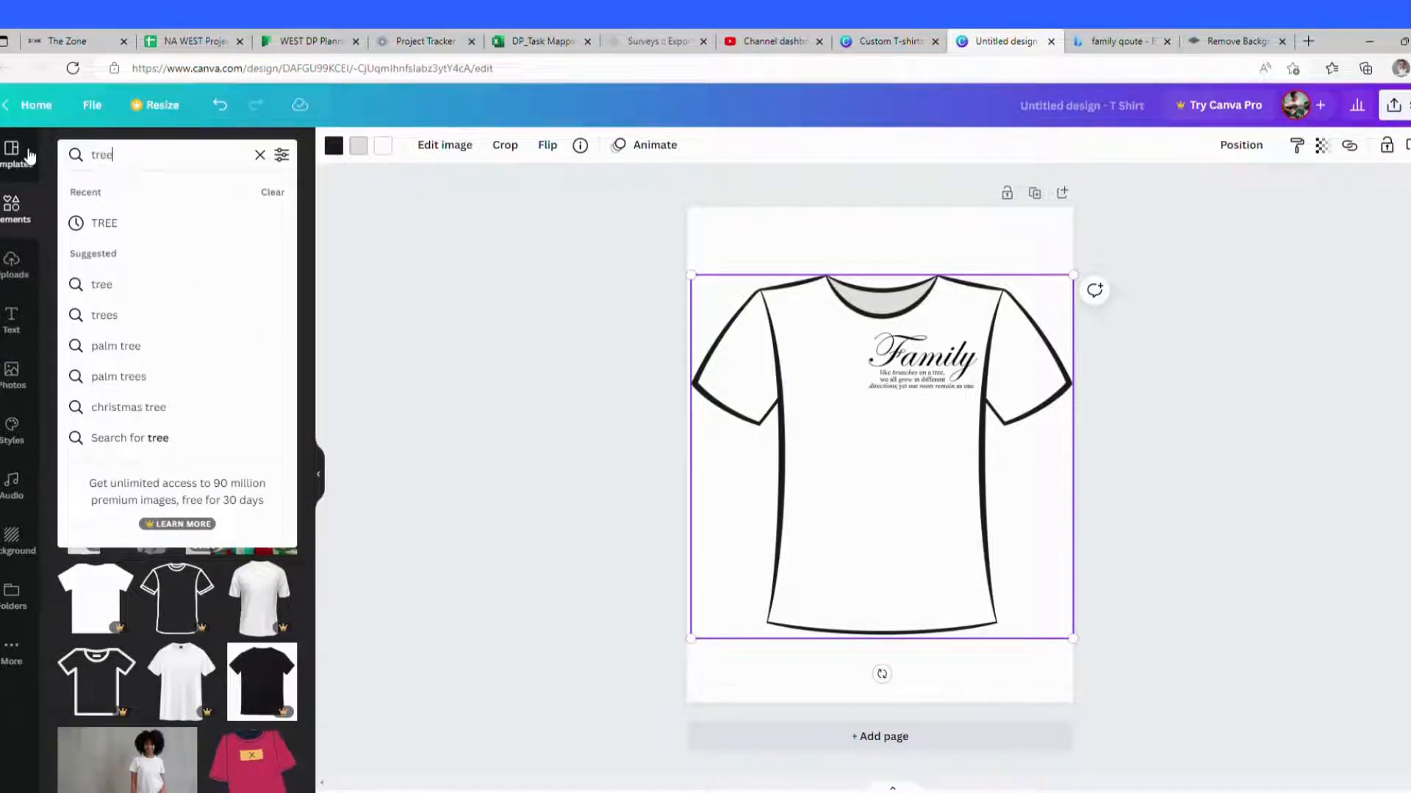
key("Return")
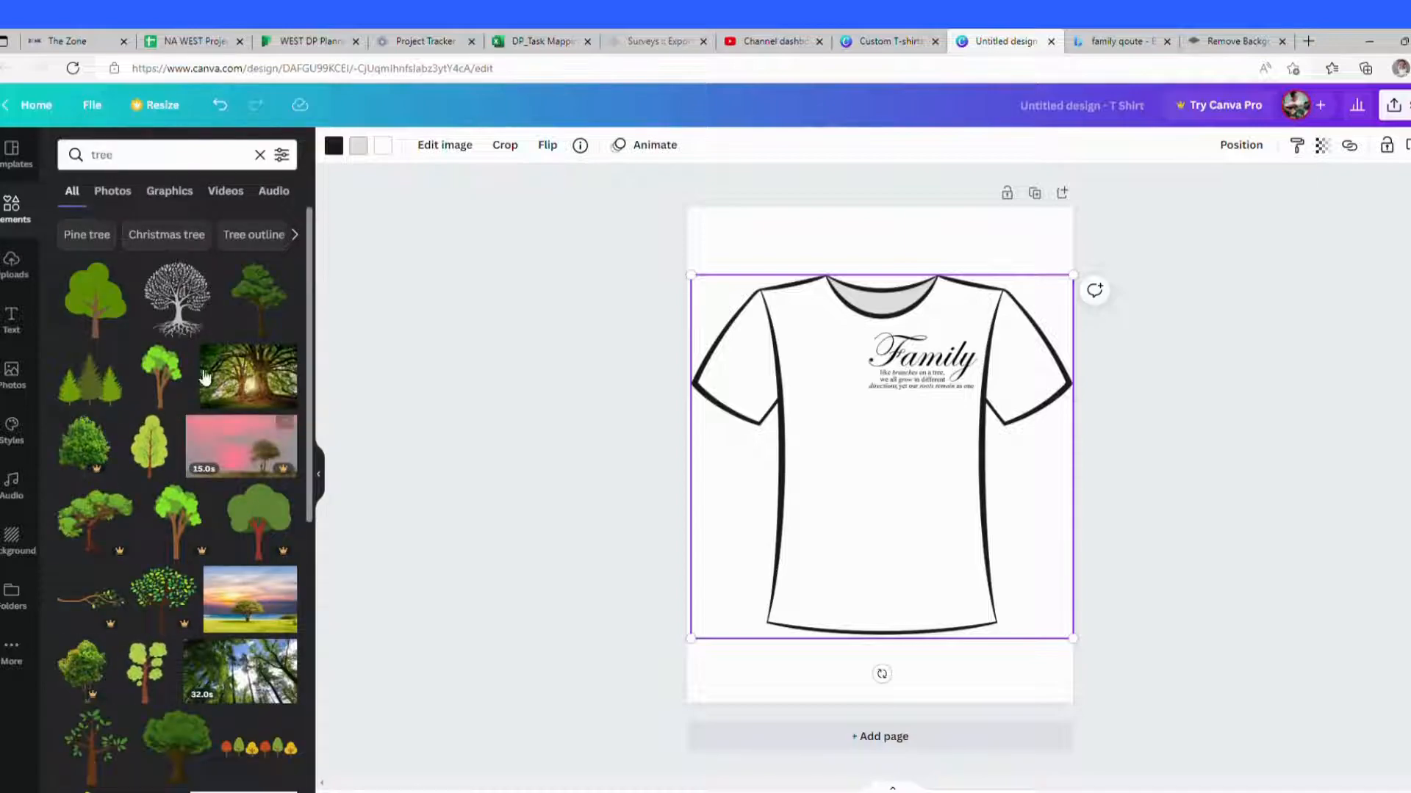
left_click(187, 307)
mouse_move(870, 489)
left_mouse_down()
mouse_move(838, 488)
mouse_move(854, 500)
left_mouse_up()
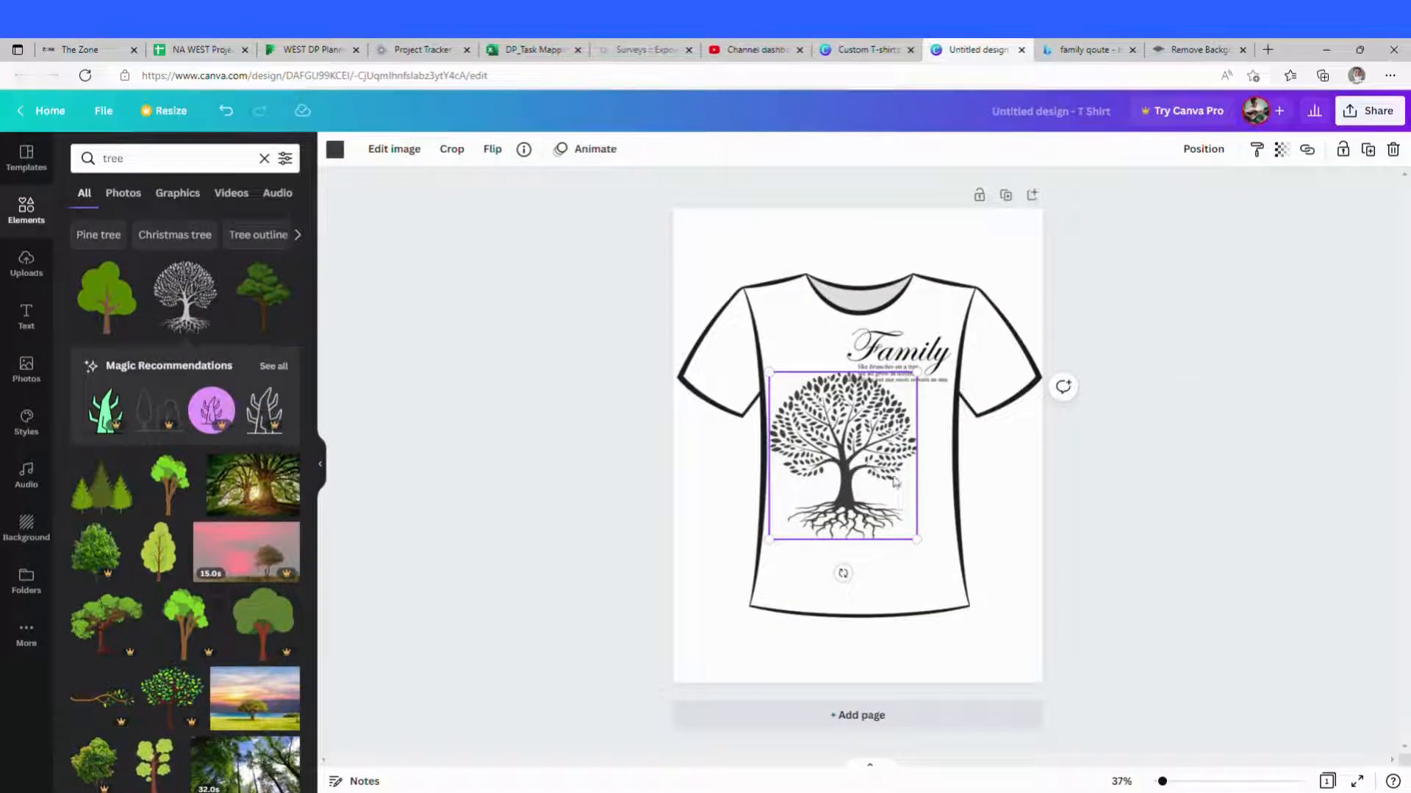
Step: Resize and reposition the tree graphic on the shirt's chest below the quote
left_click_drag(849, 479, 843, 495)
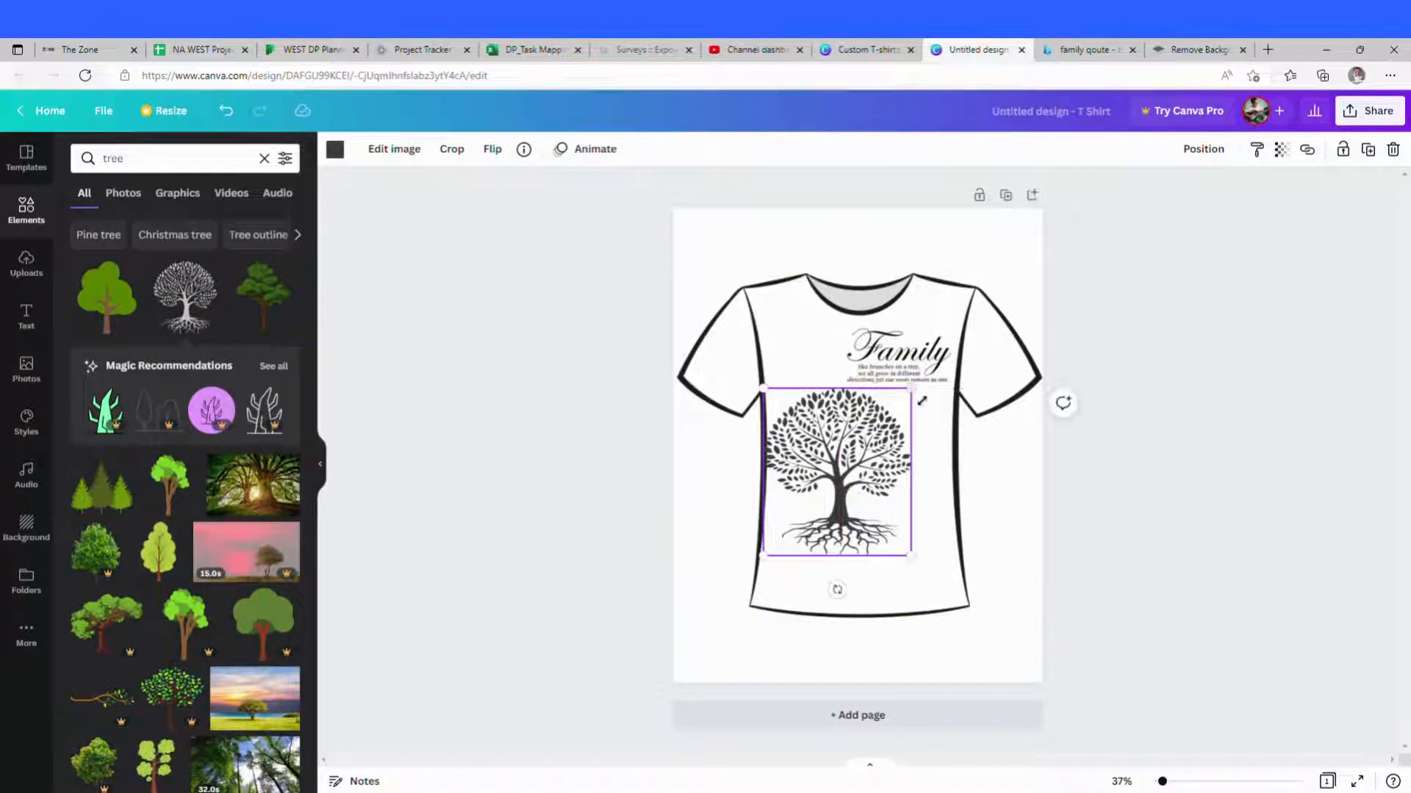
left_click_drag(918, 402, 895, 407)
left_click_drag(857, 449, 872, 423)
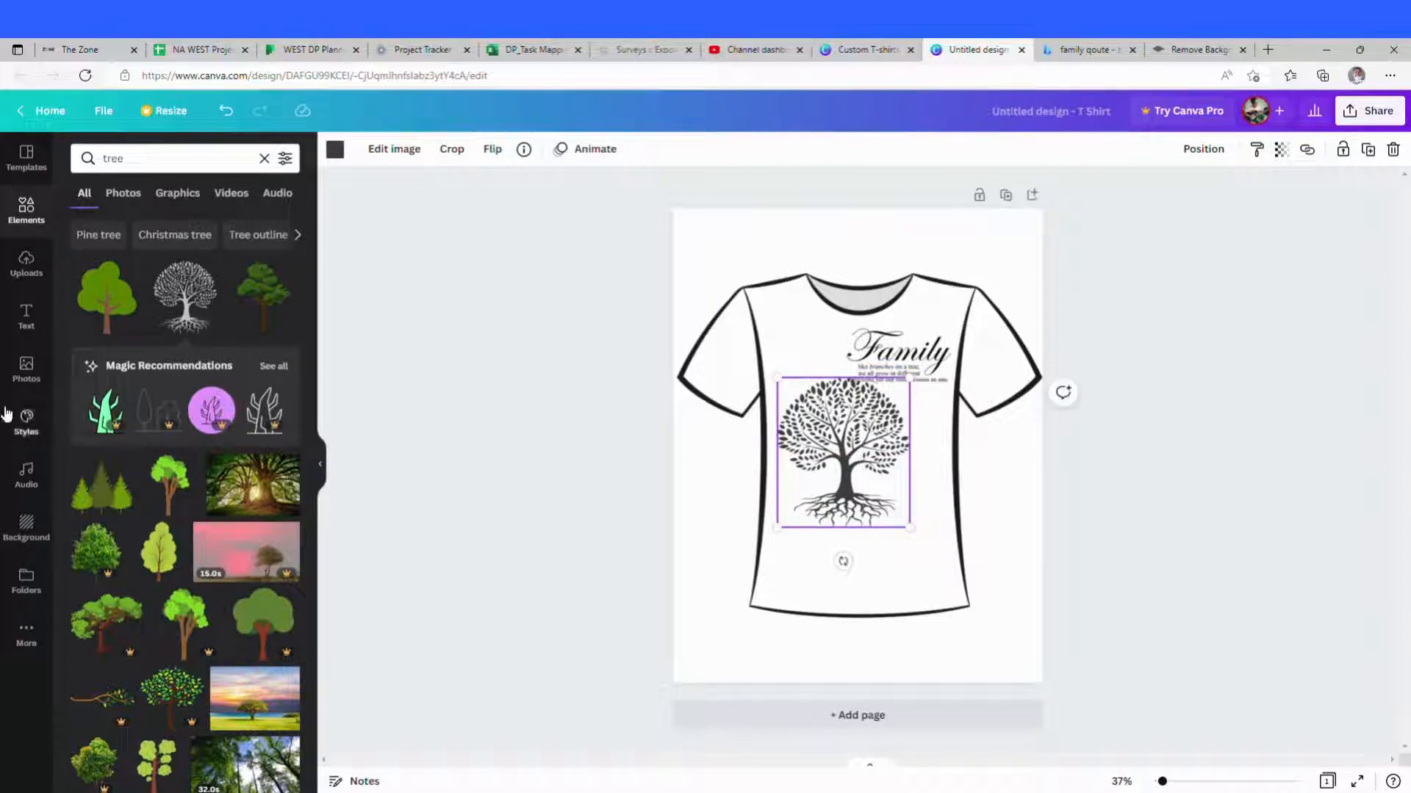
scroll(151, 424, "down", 7)
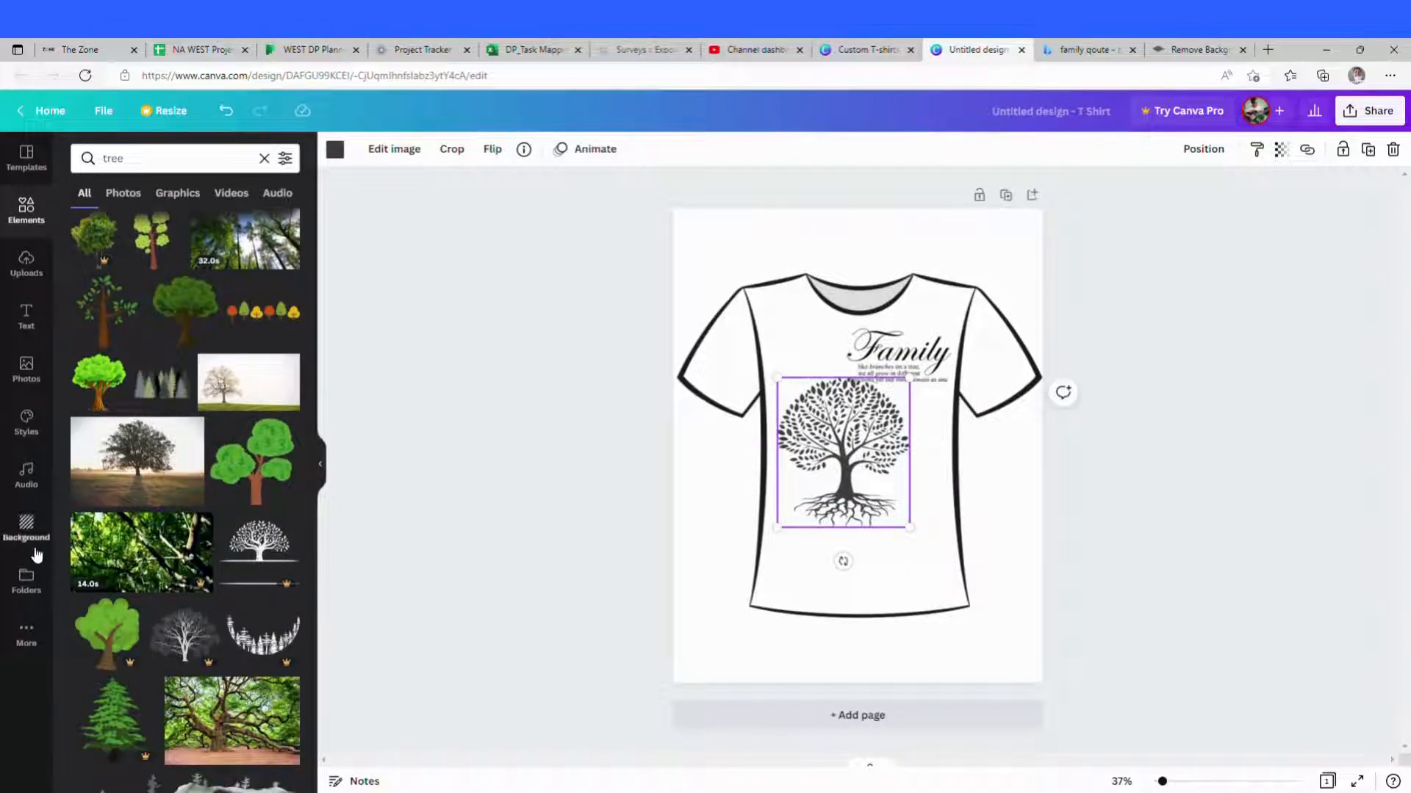
left_click_drag(849, 429, 876, 440)
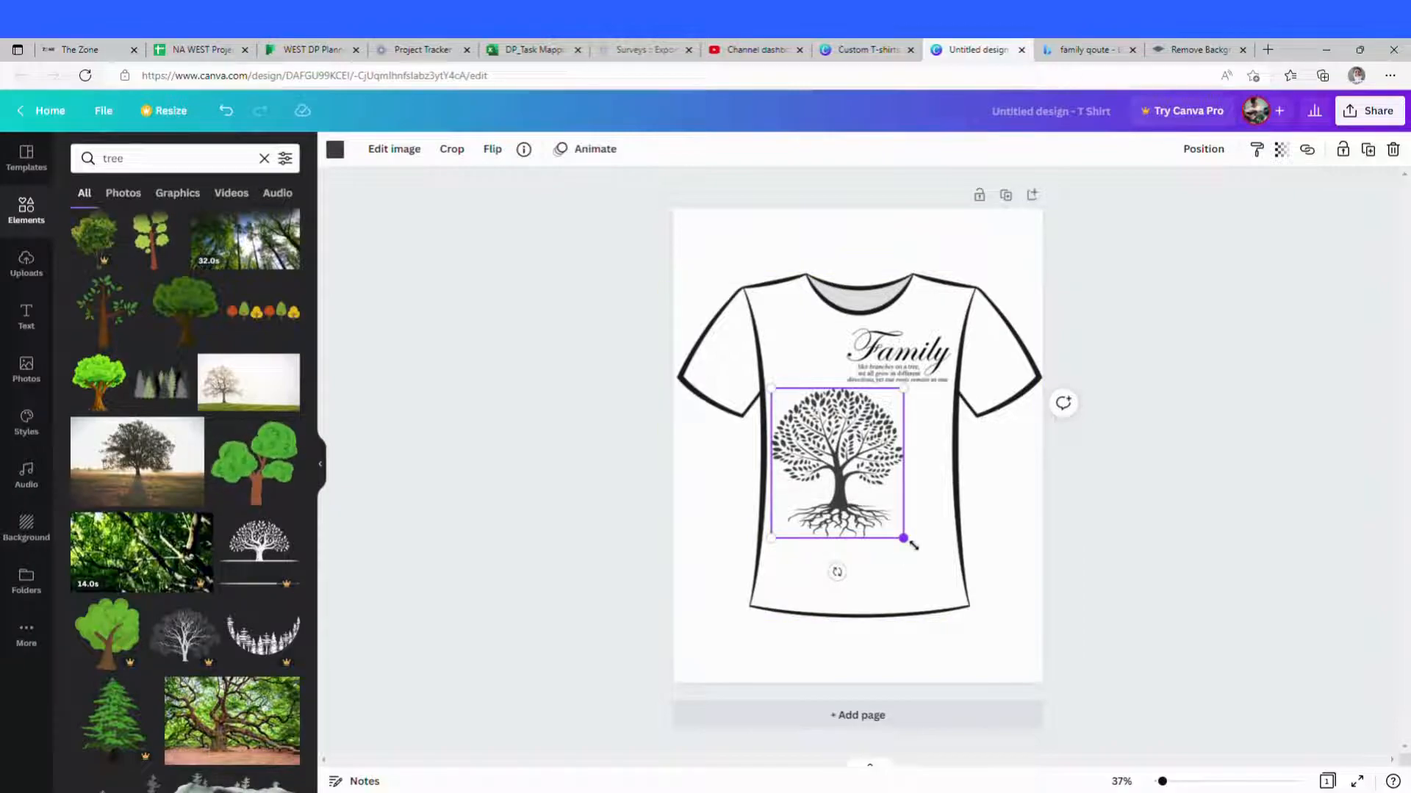
left_click_drag(912, 544, 930, 563)
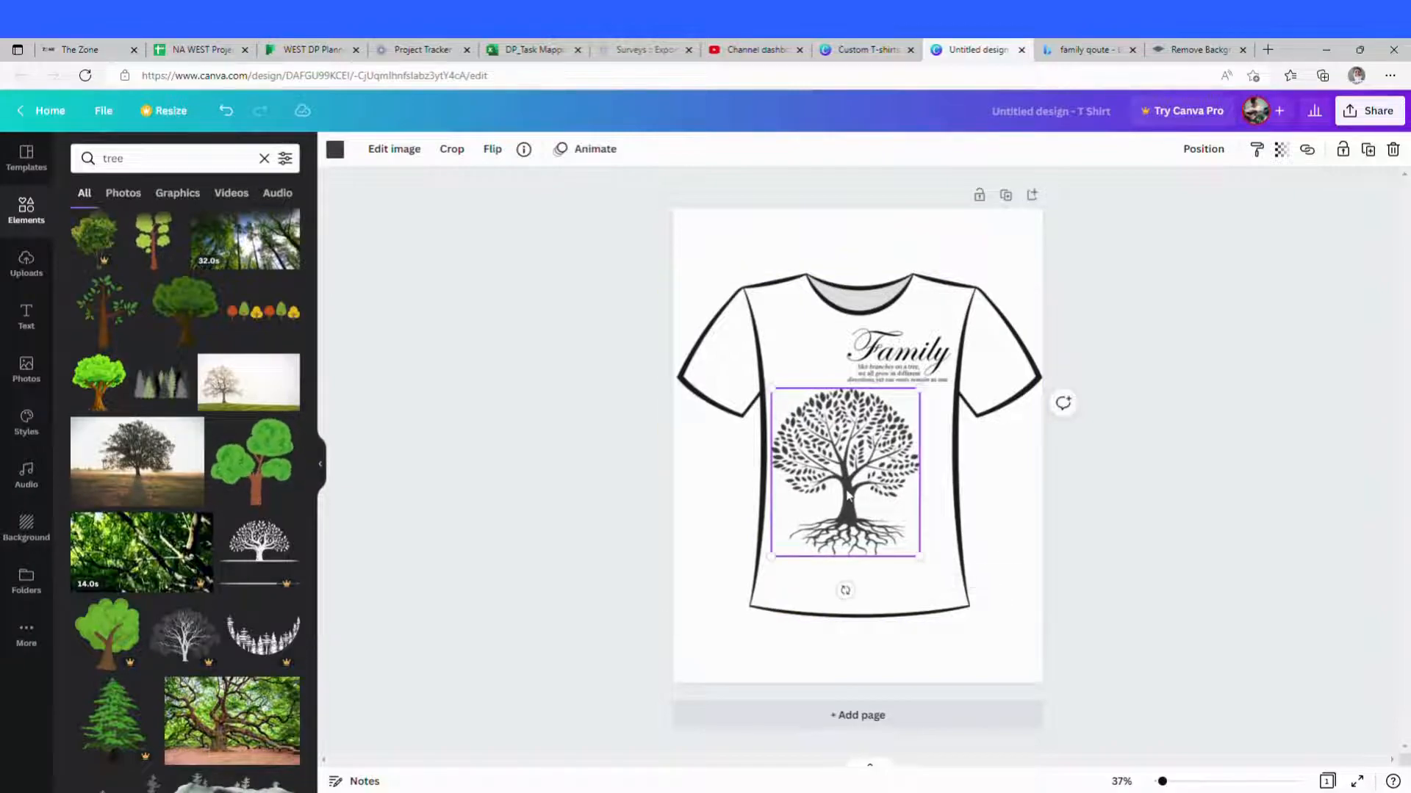
left_click_drag(848, 497, 846, 487)
Step: Move the quote slightly higher and enlarge the tree graphic to sit centred beneath it
left_click_drag(911, 357, 911, 345)
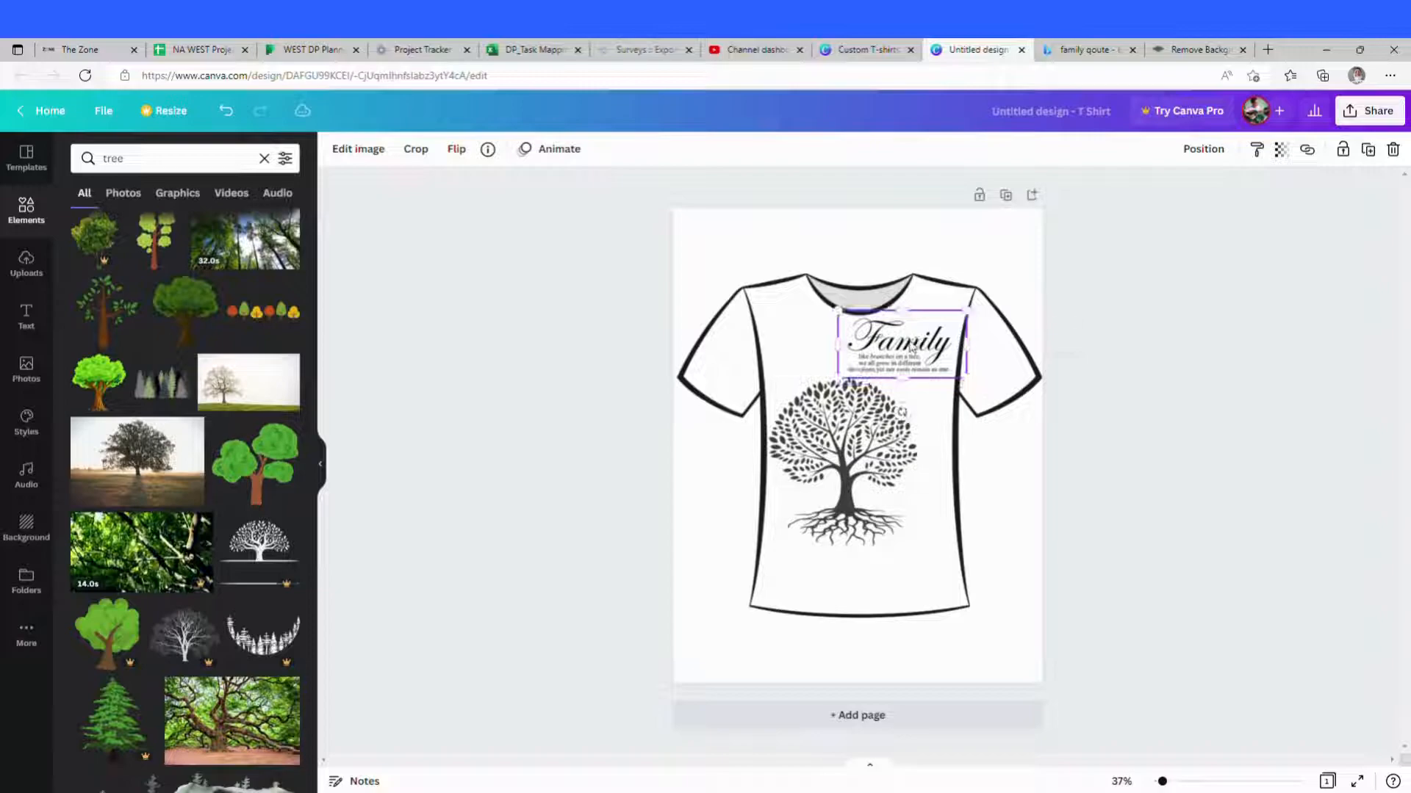
left_click_drag(839, 376, 890, 334)
left_click_drag(859, 415, 869, 402)
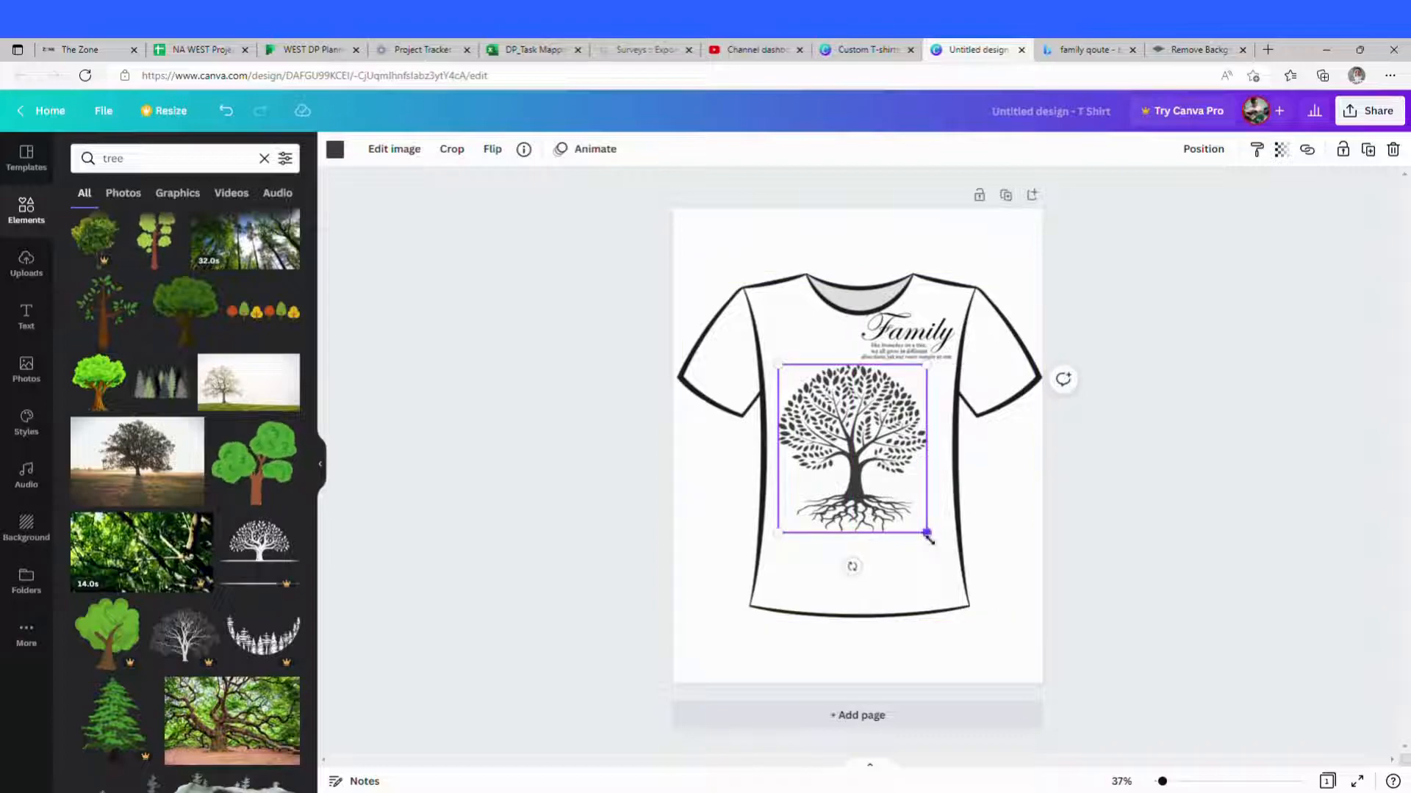
left_click_drag(928, 539, 933, 541)
left_click_drag(866, 457, 852, 456)
left_click(889, 570)
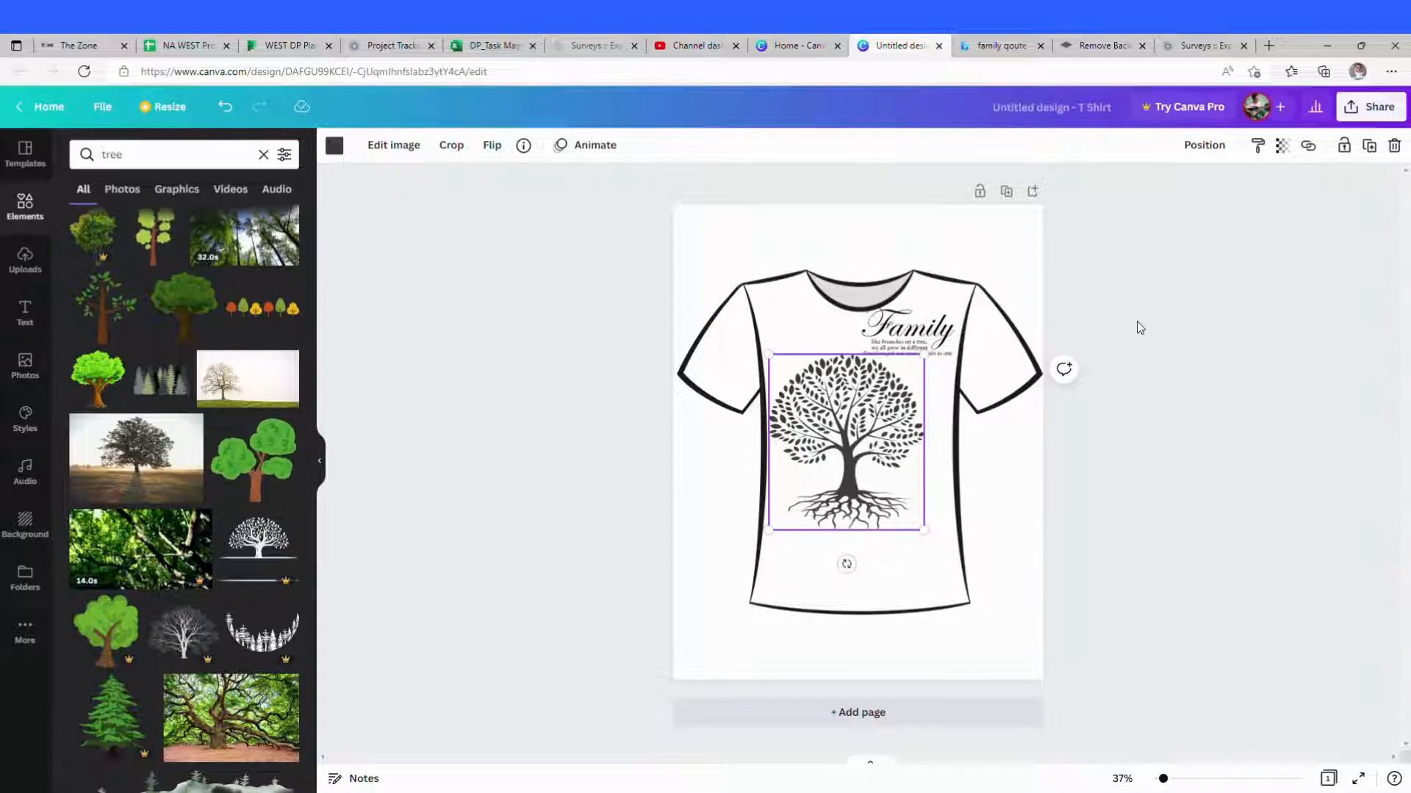
left_click(886, 562)
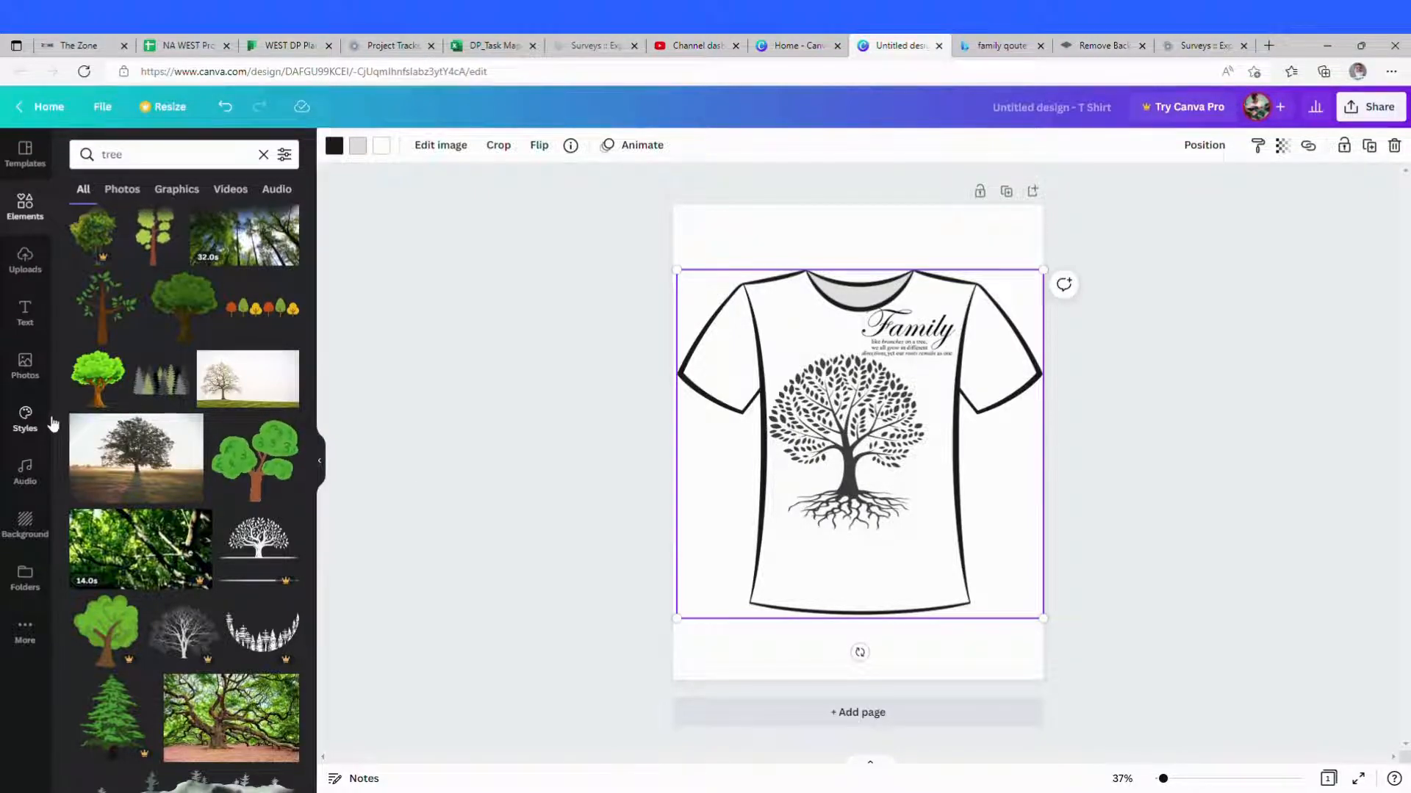
Step: Add a subheading text box at the bottom of the shirt and enter the family's names
left_click(26, 316)
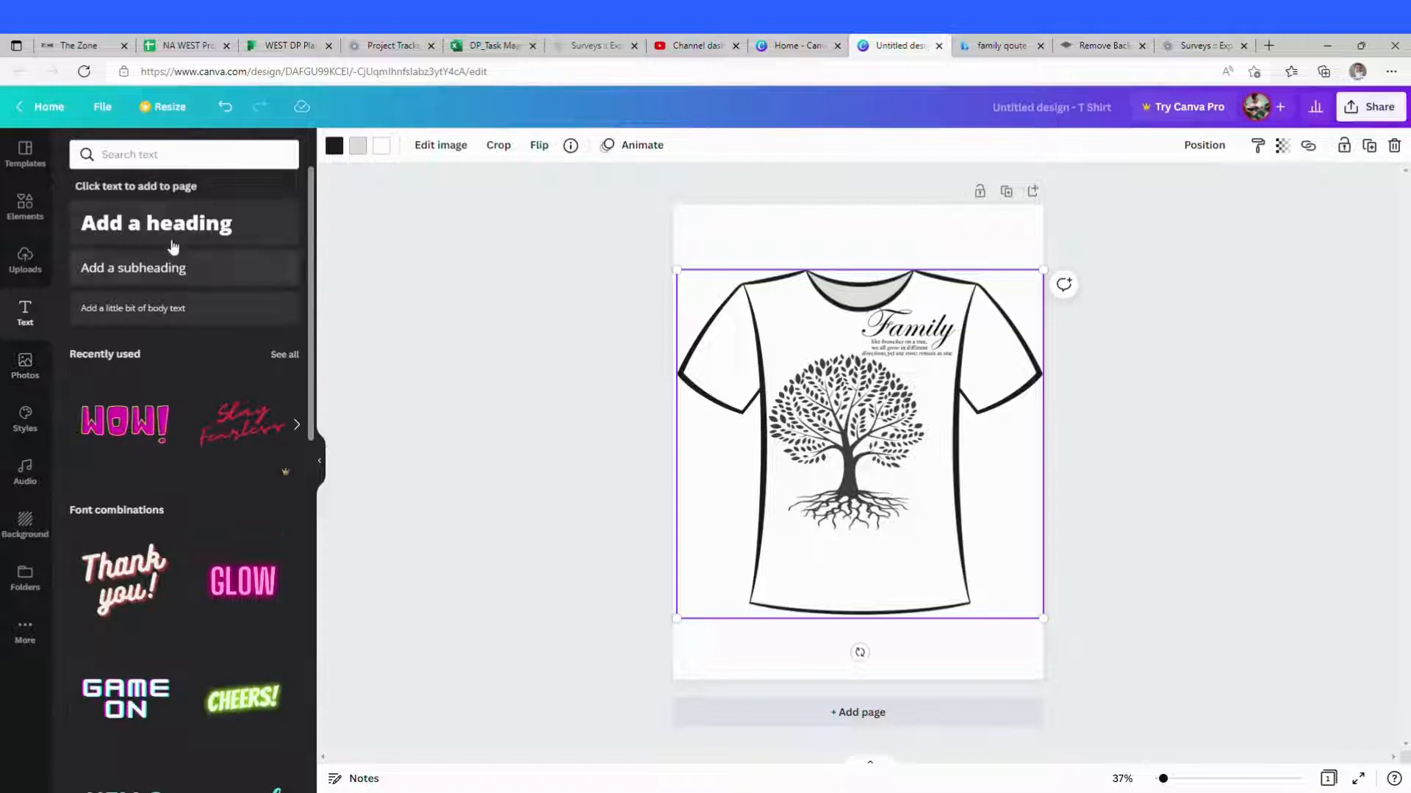
left_click(199, 281)
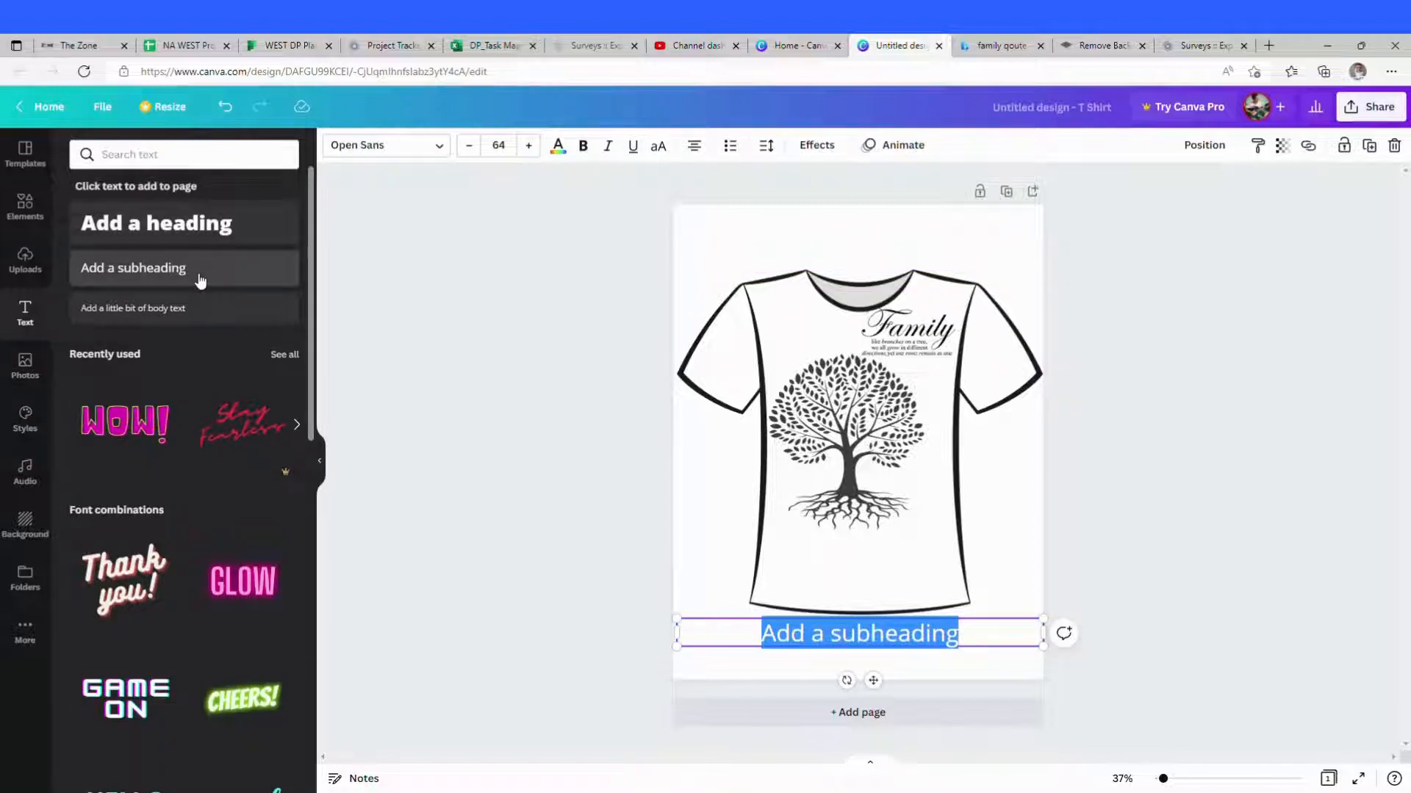
type("NARCISO")
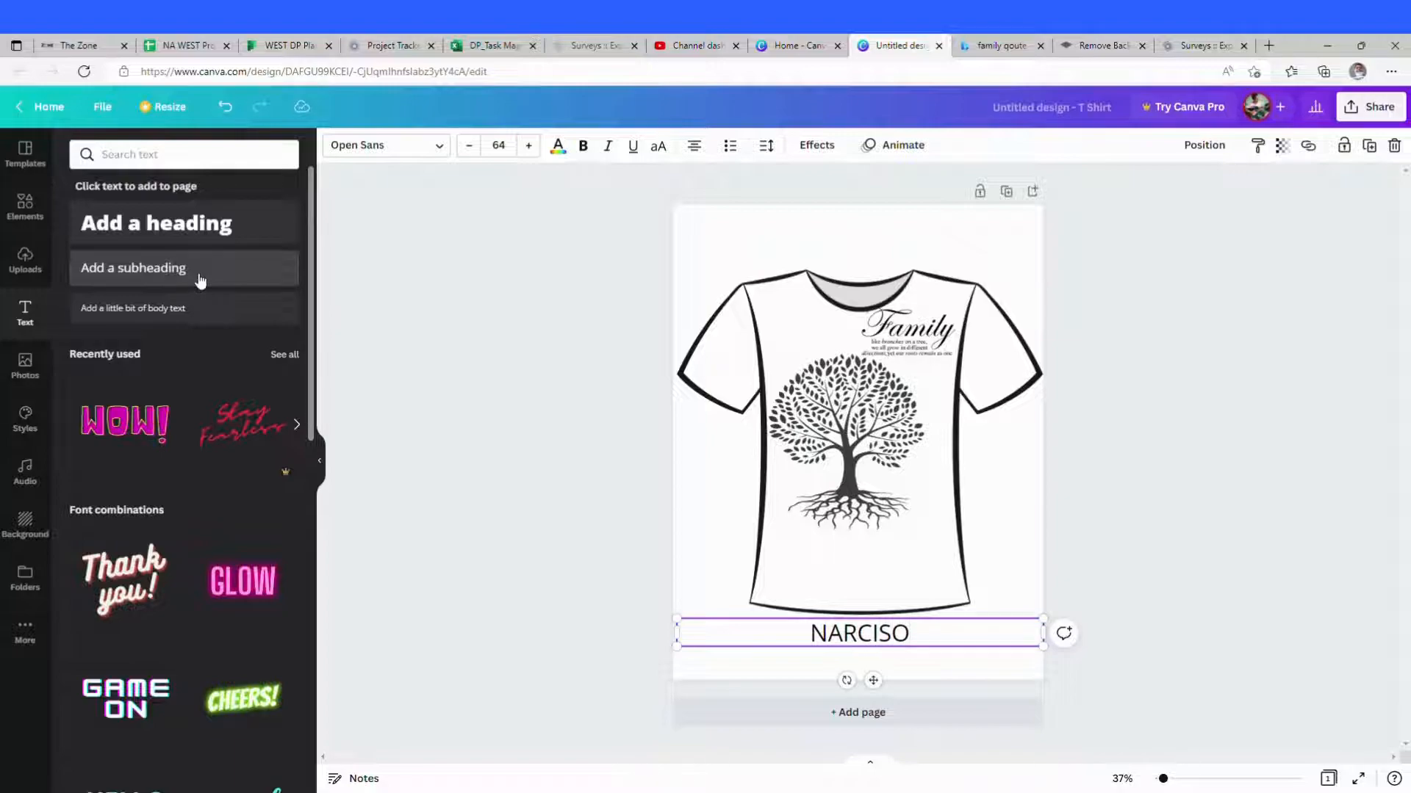
type(" AND LARU")
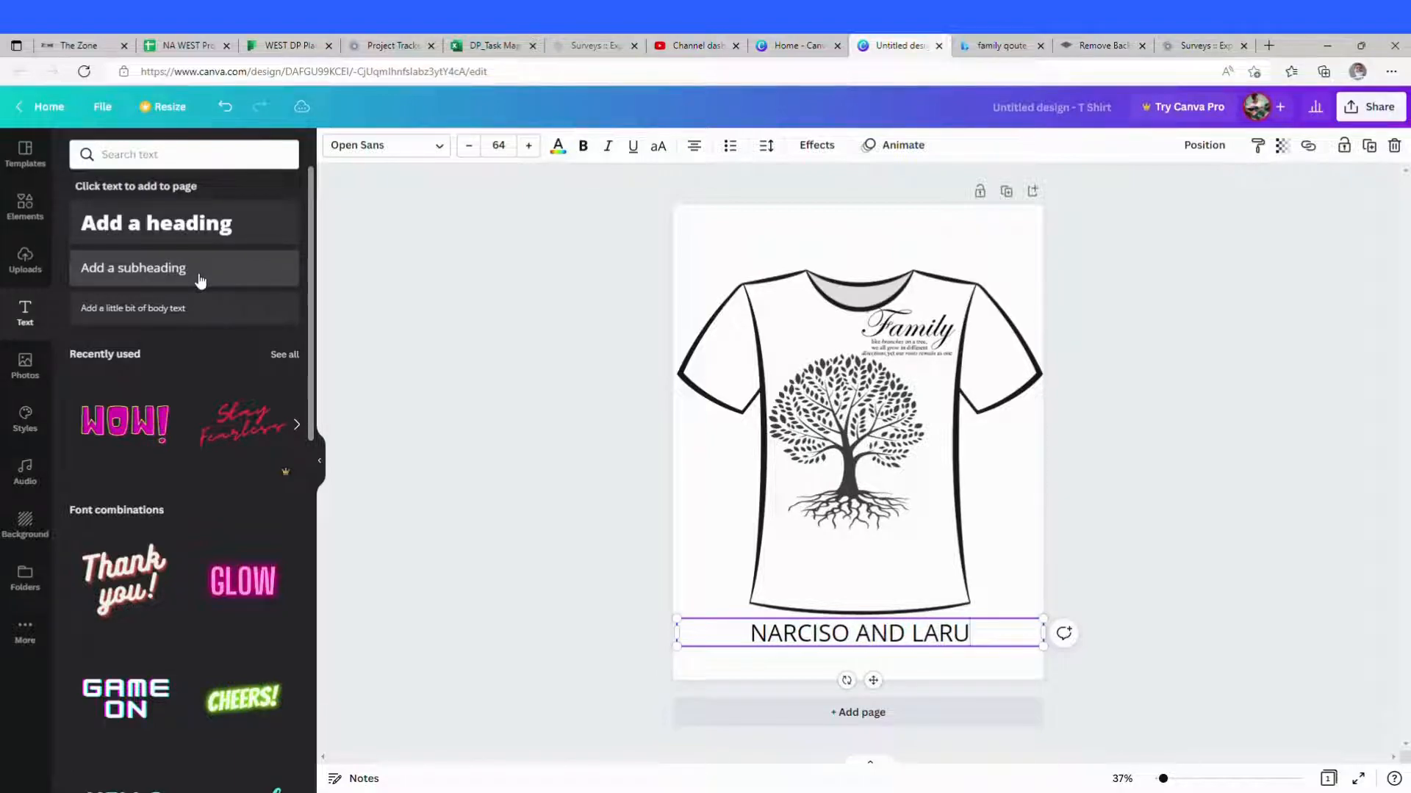
type("SA")
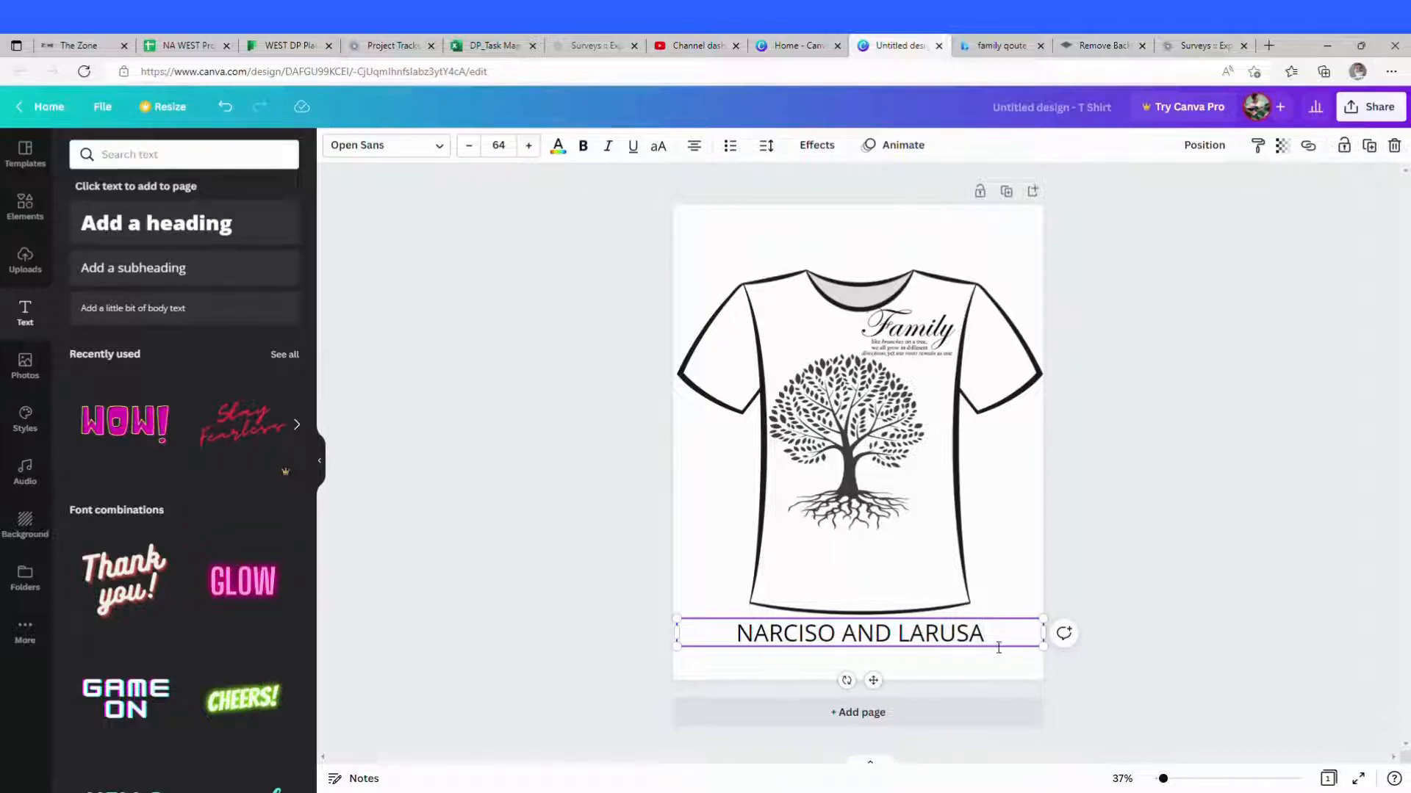
Step: Select the names text and set its font to Amsterdam Four
left_click_drag(987, 640, 755, 655)
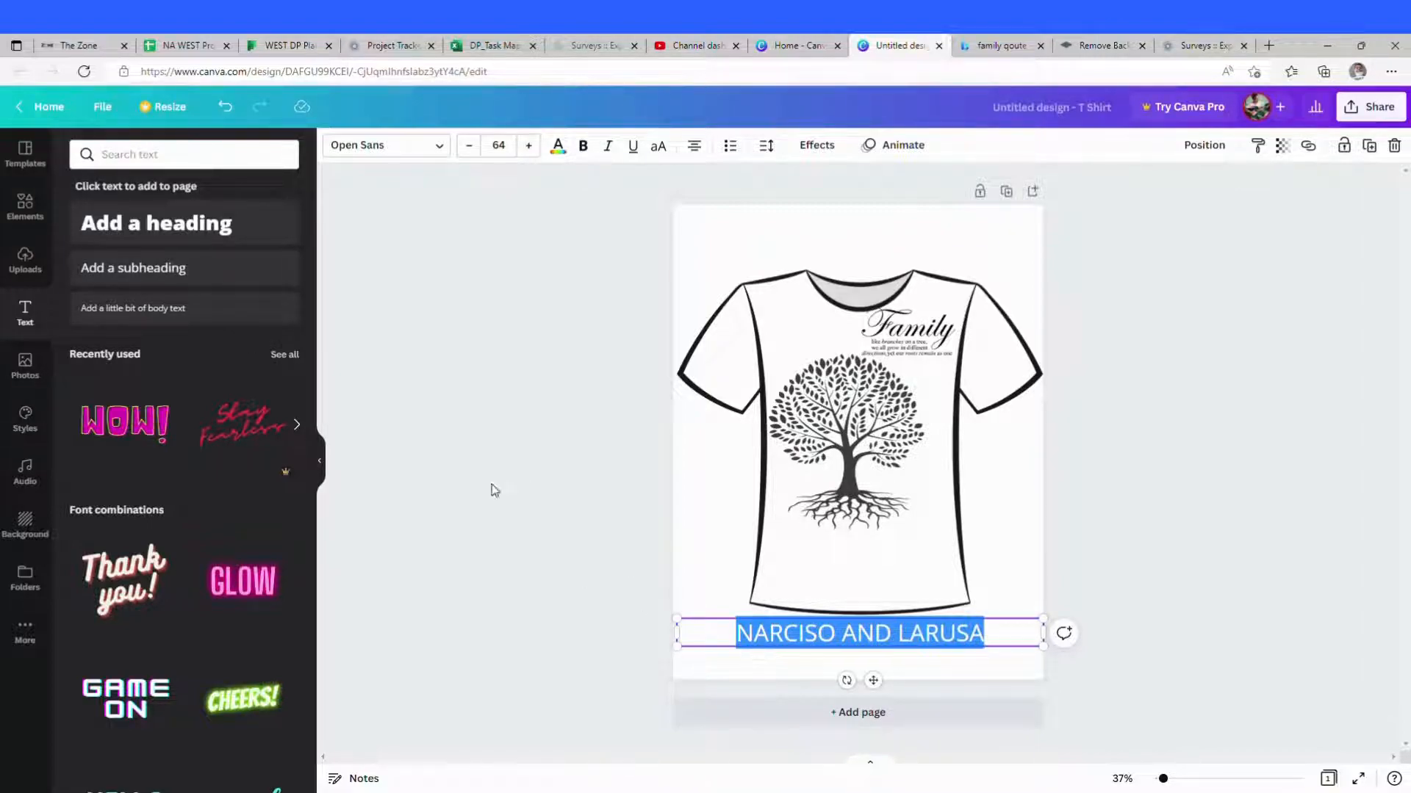
left_click(439, 146)
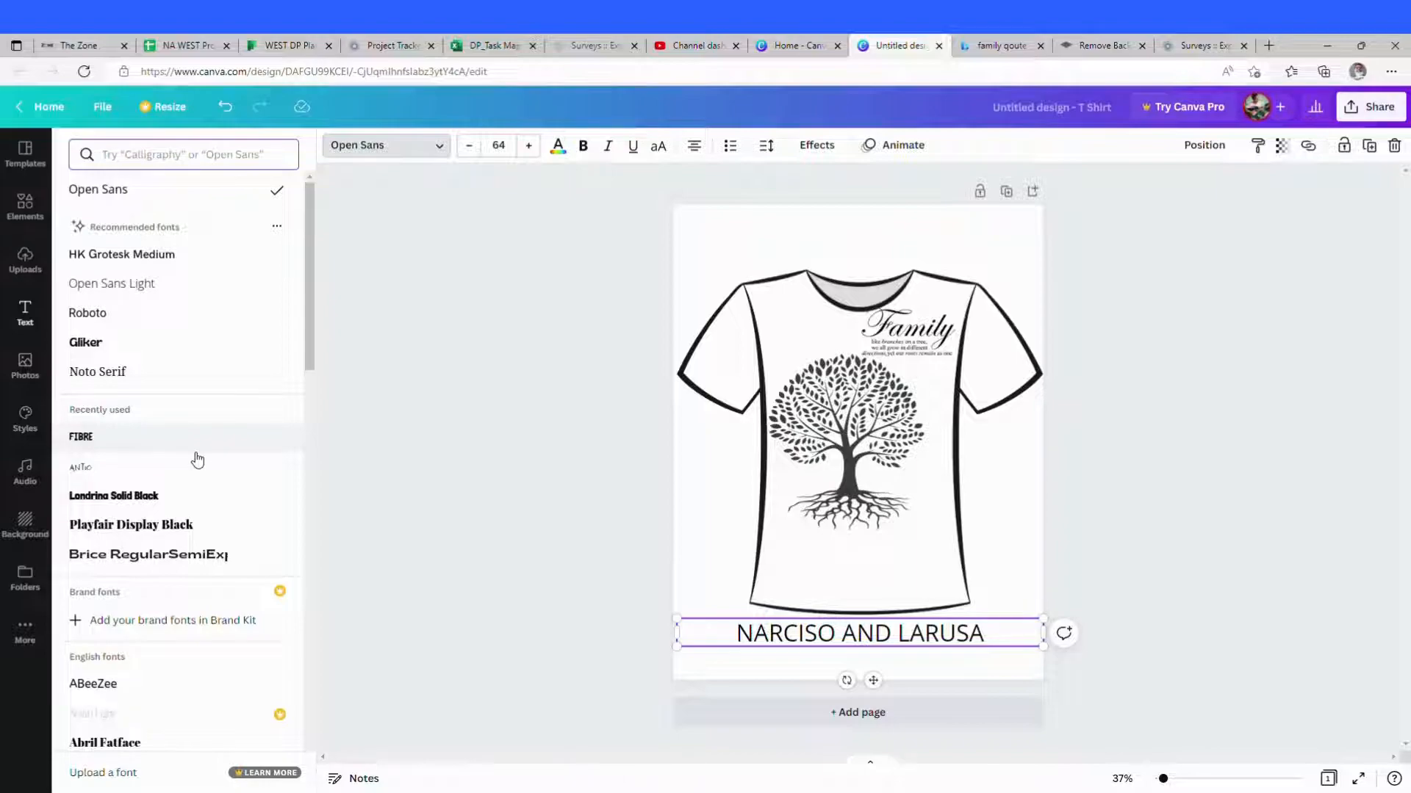
left_click(157, 474)
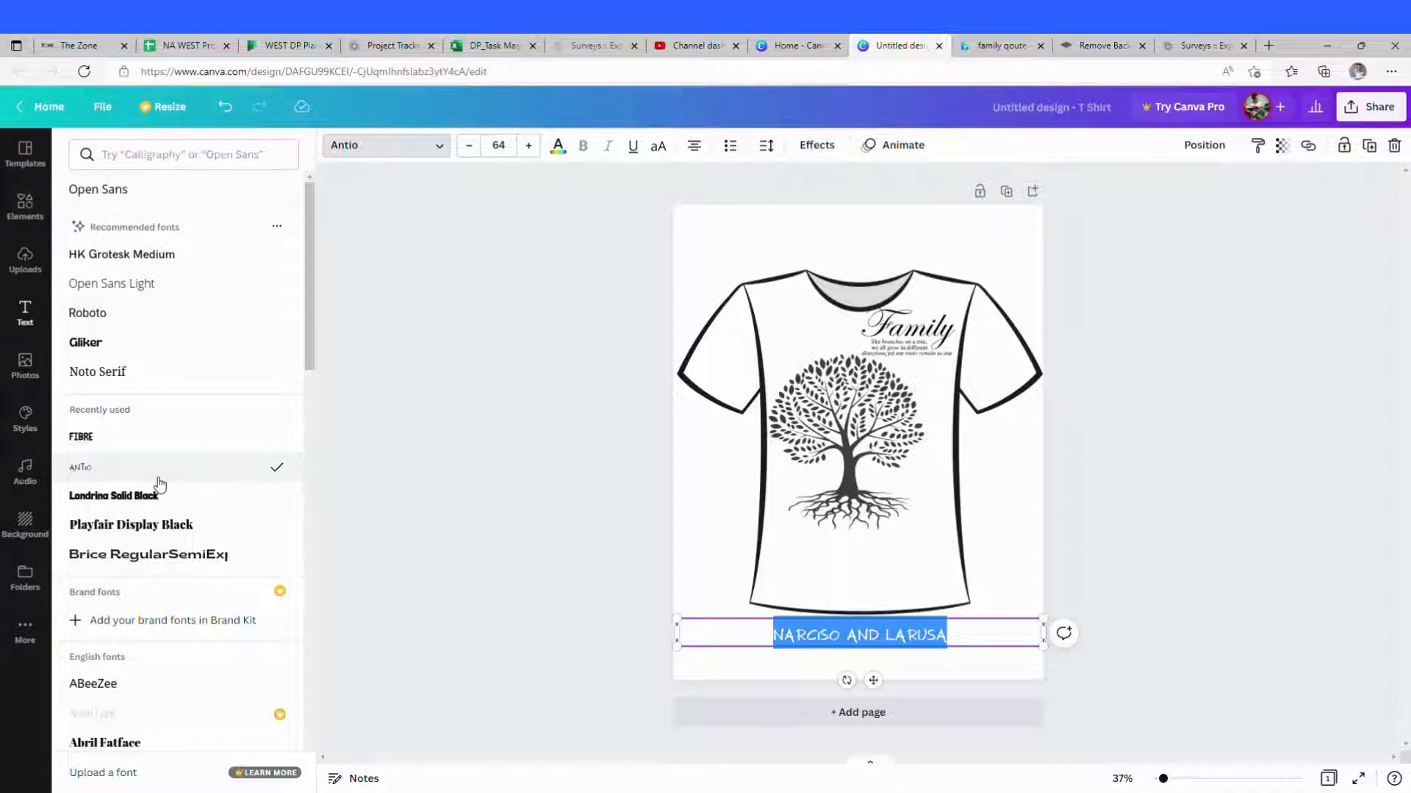
scroll(158, 484, "down", 15)
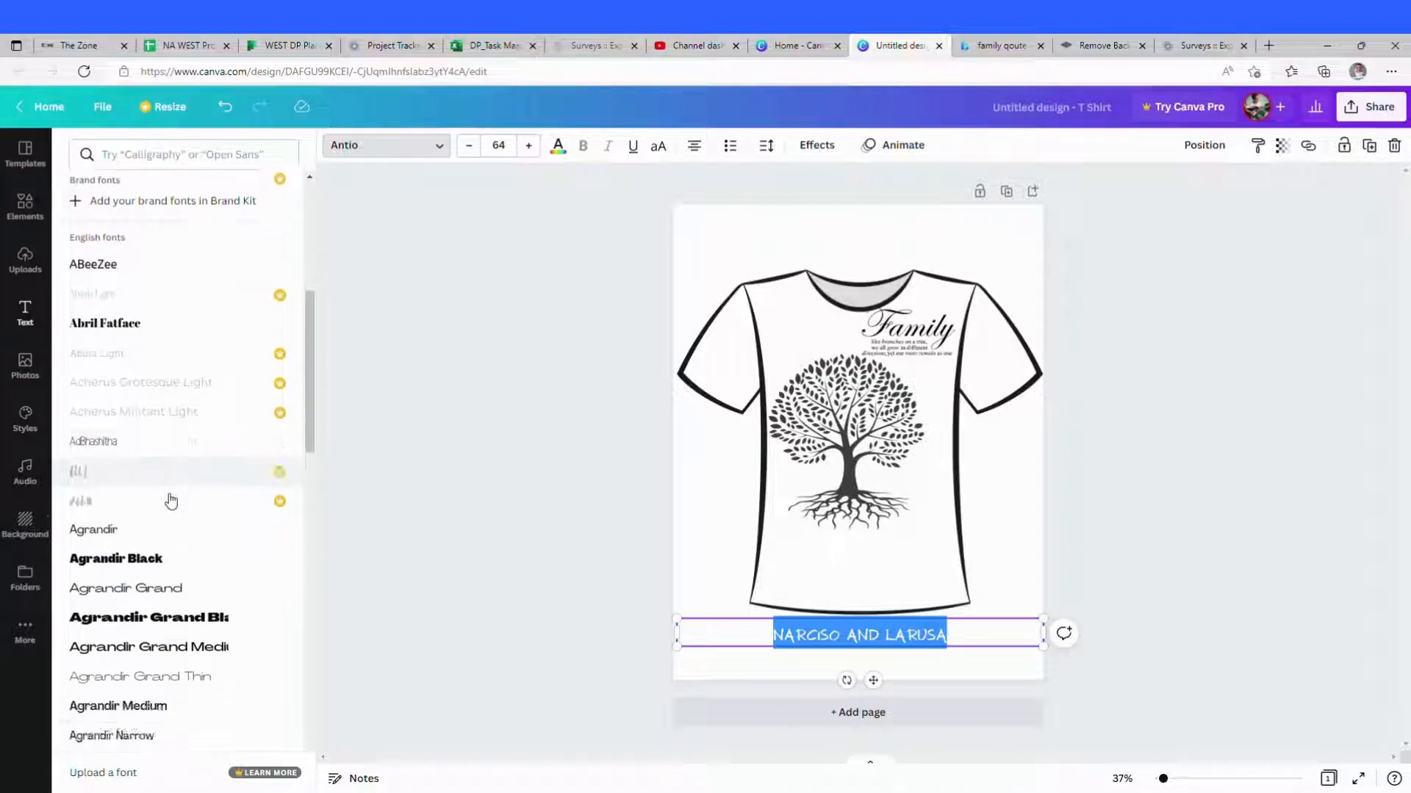
scroll(169, 501, "down", 10)
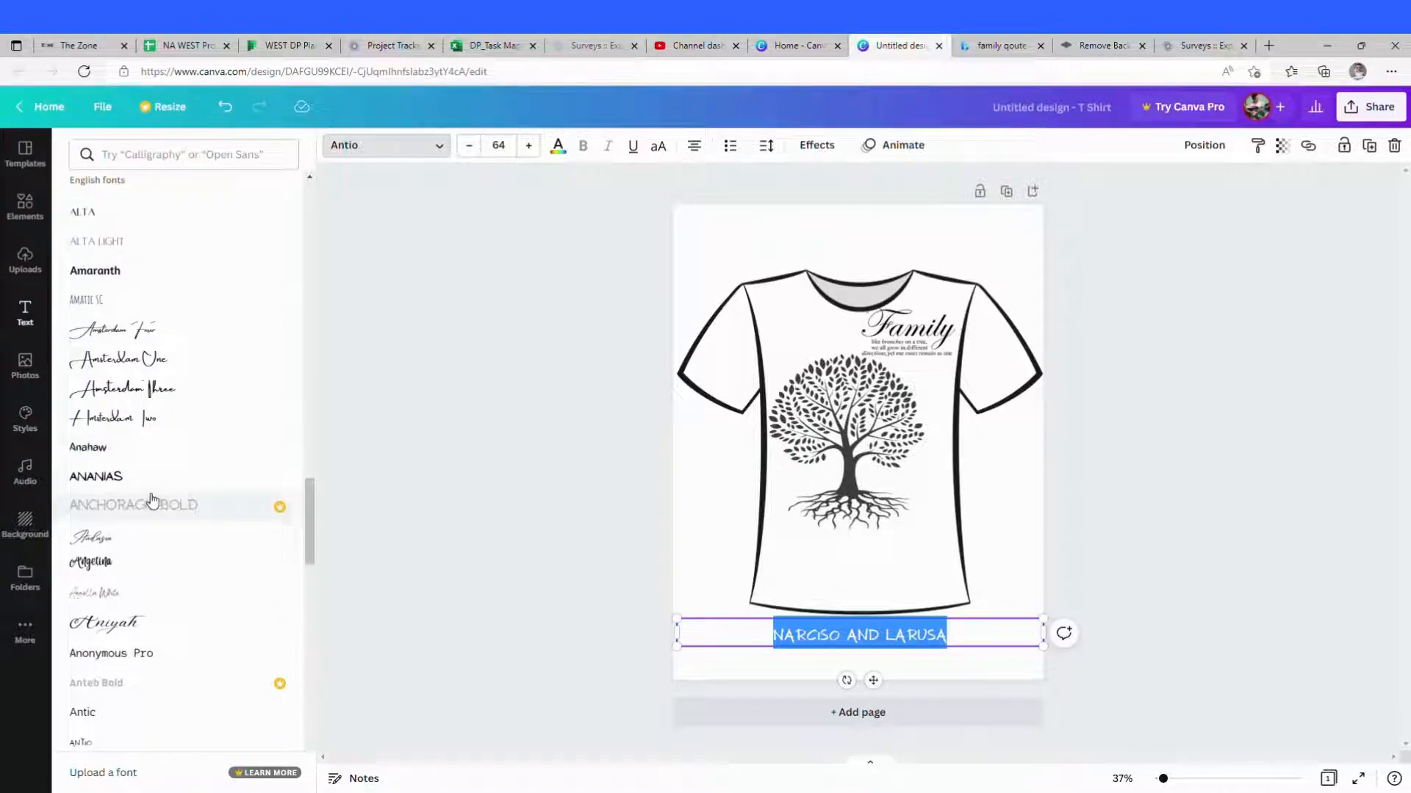
left_click(115, 340)
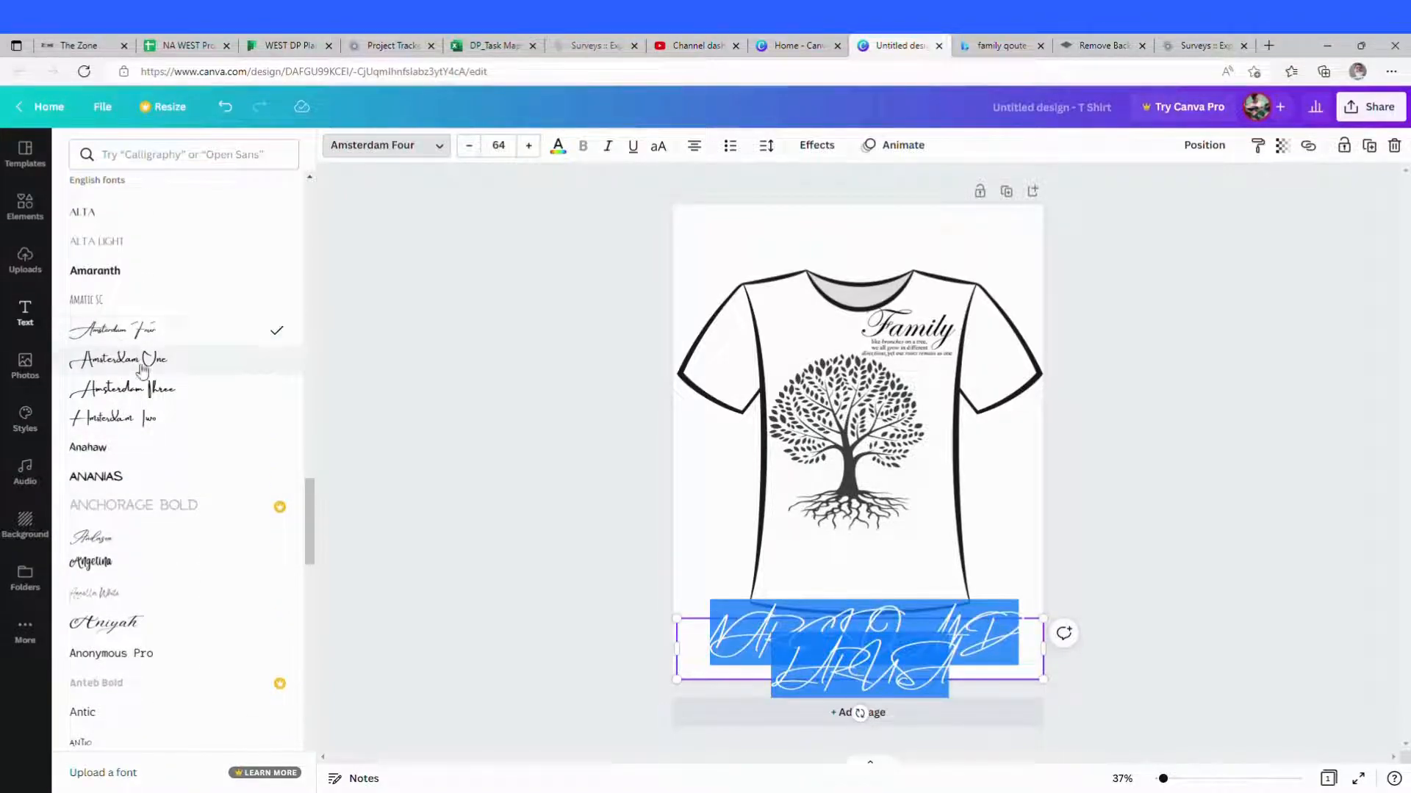
Step: Change the family names' font to Antio
scroll(177, 403, "up", 20)
scroll(176, 402, "up", 2)
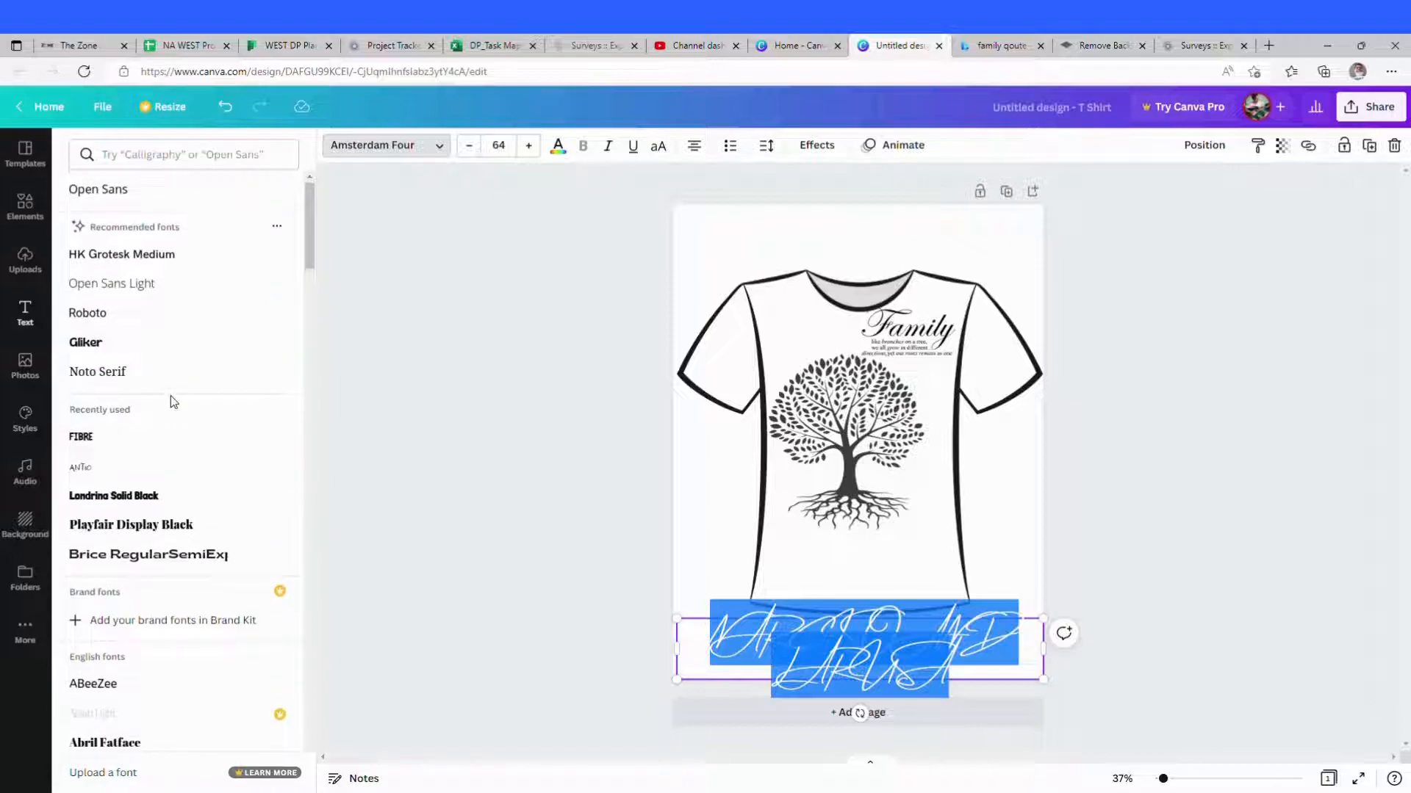
left_click(99, 469)
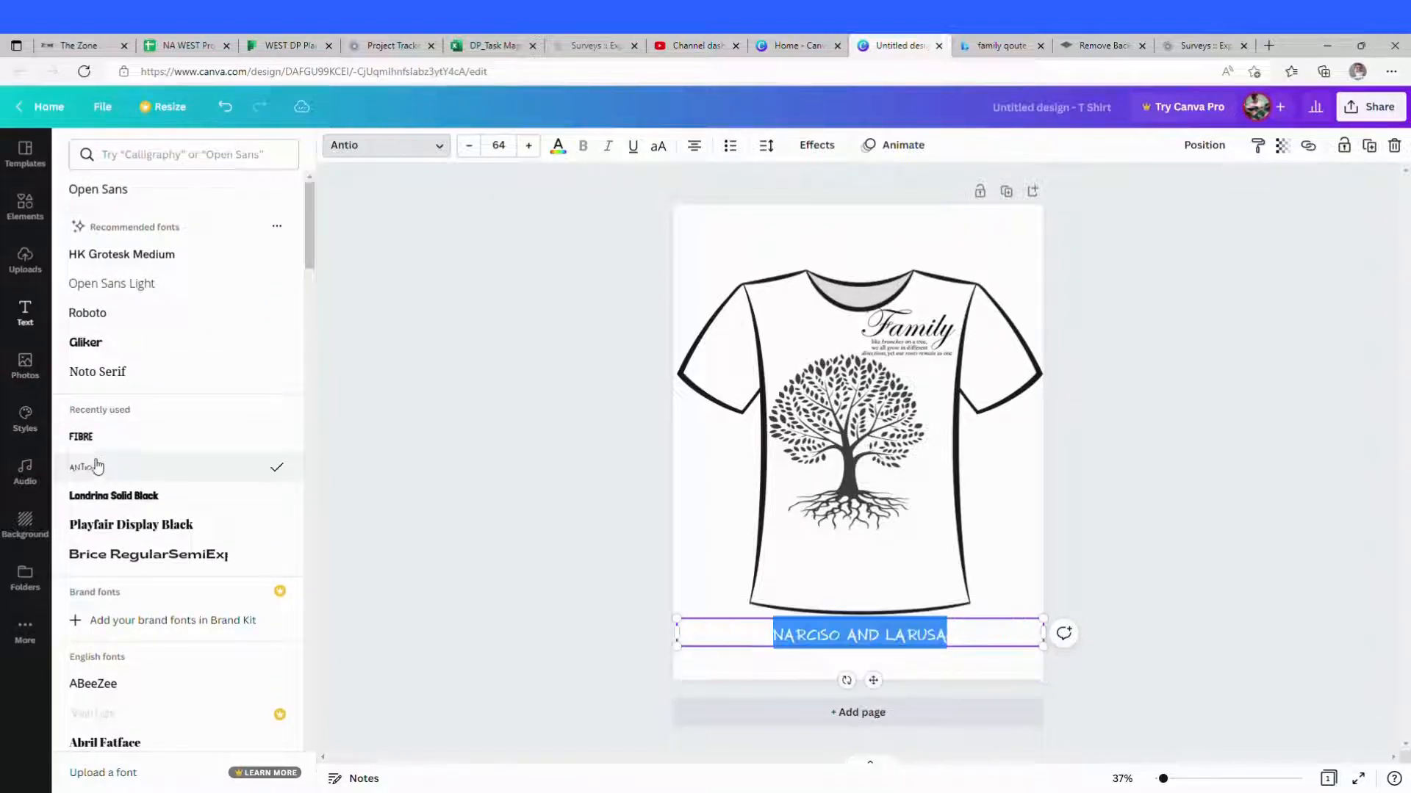
left_click(101, 440)
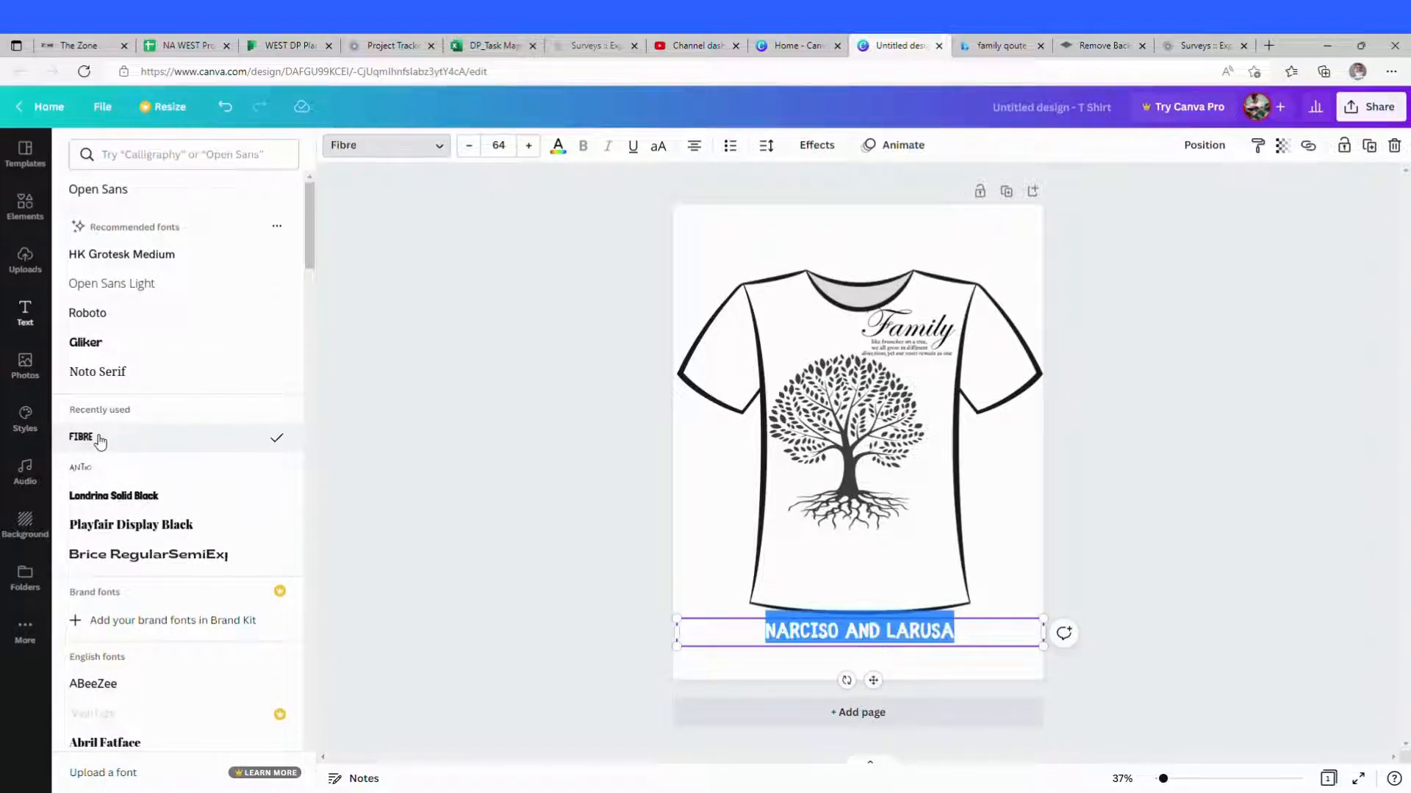
left_click(100, 471)
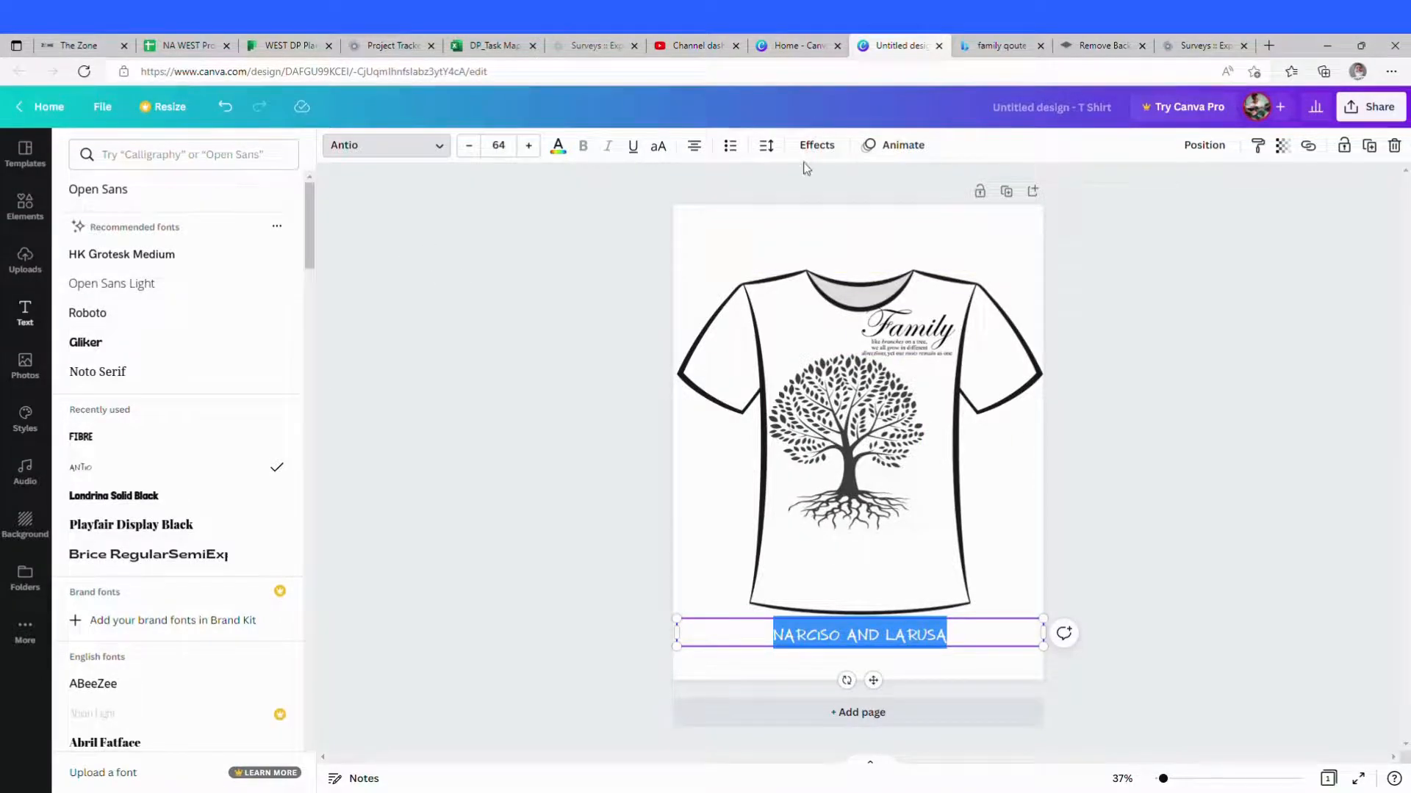
Step: Apply the Splice text effect to the names and set their font size to 55
left_click(819, 149)
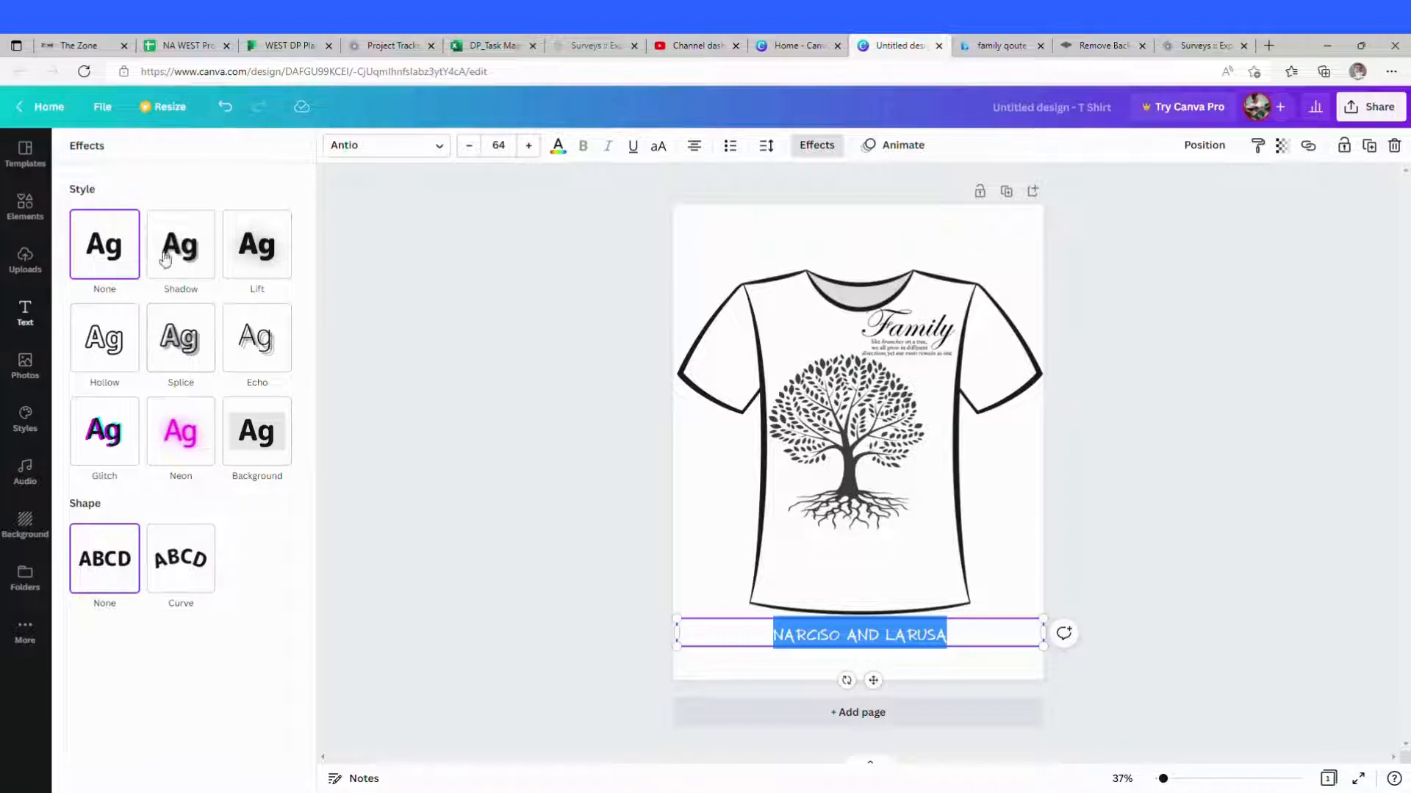
left_click(178, 344)
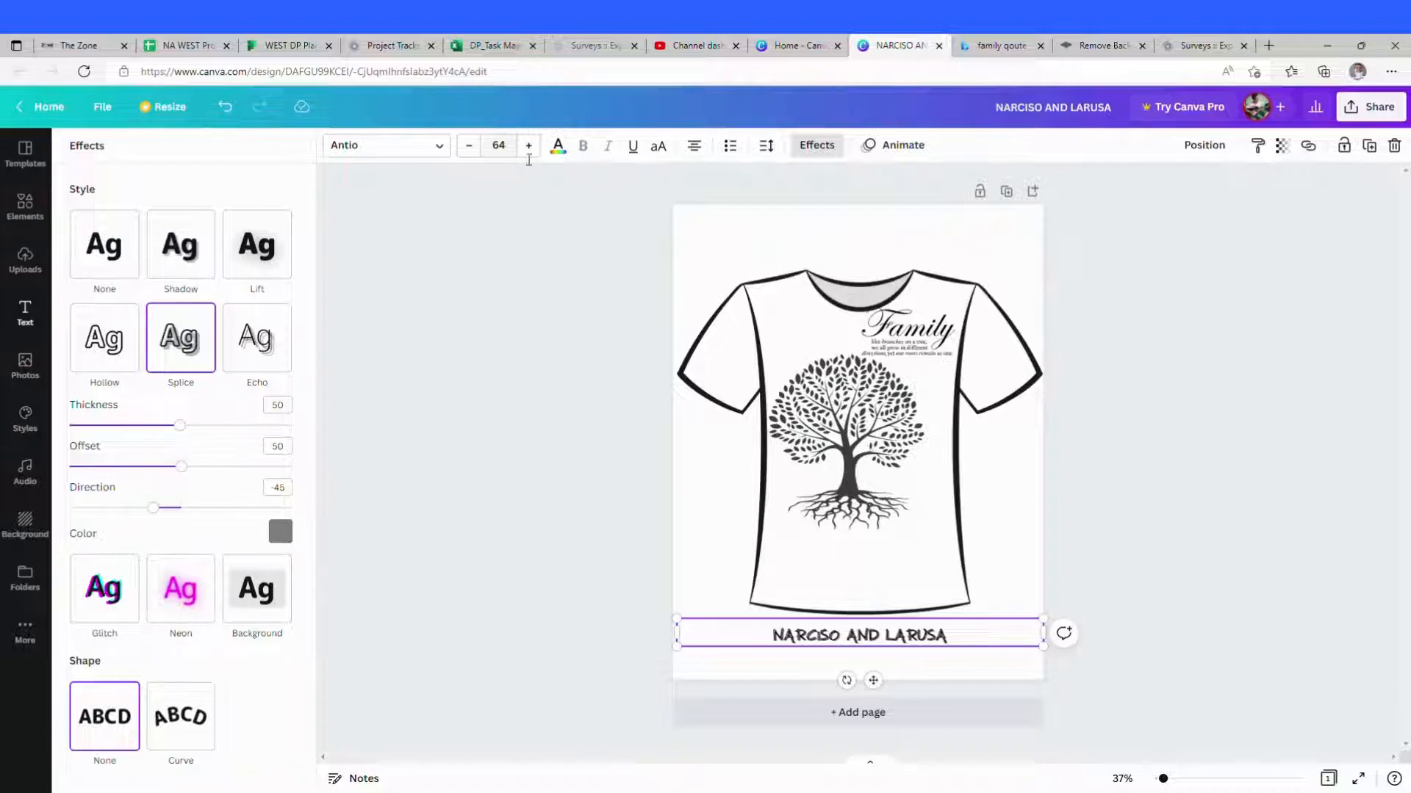
left_click_drag(964, 635, 767, 638)
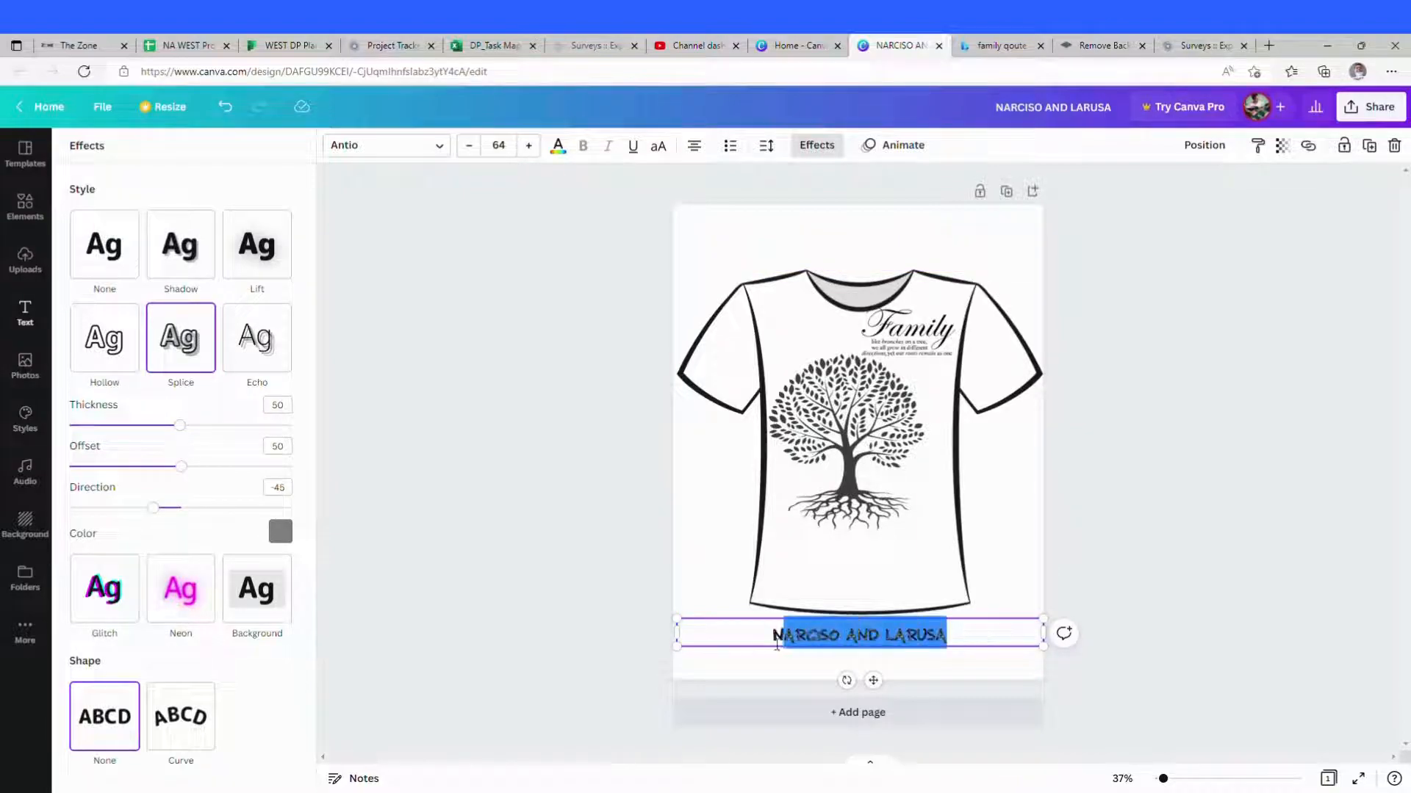
left_click(530, 149)
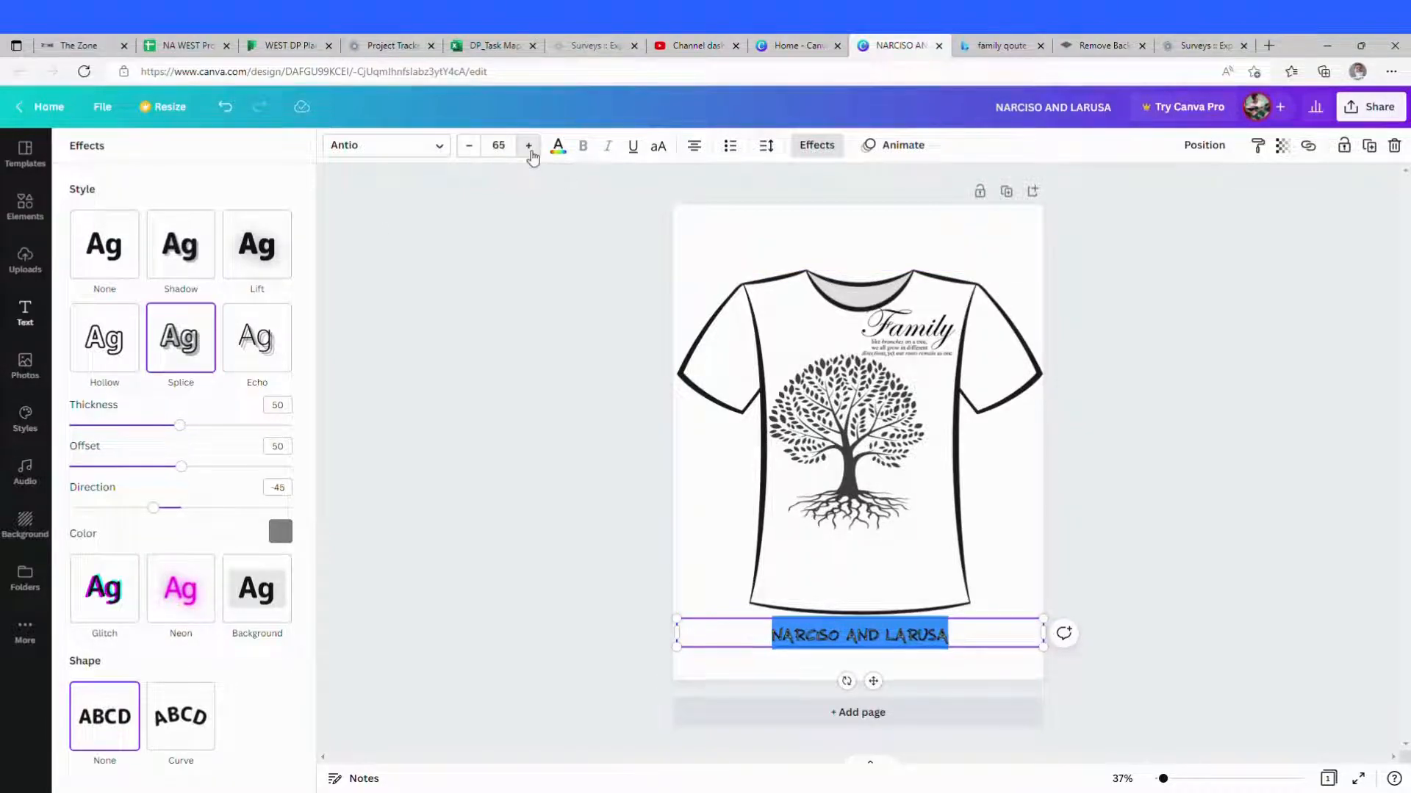
left_click(530, 149)
left_click(529, 149)
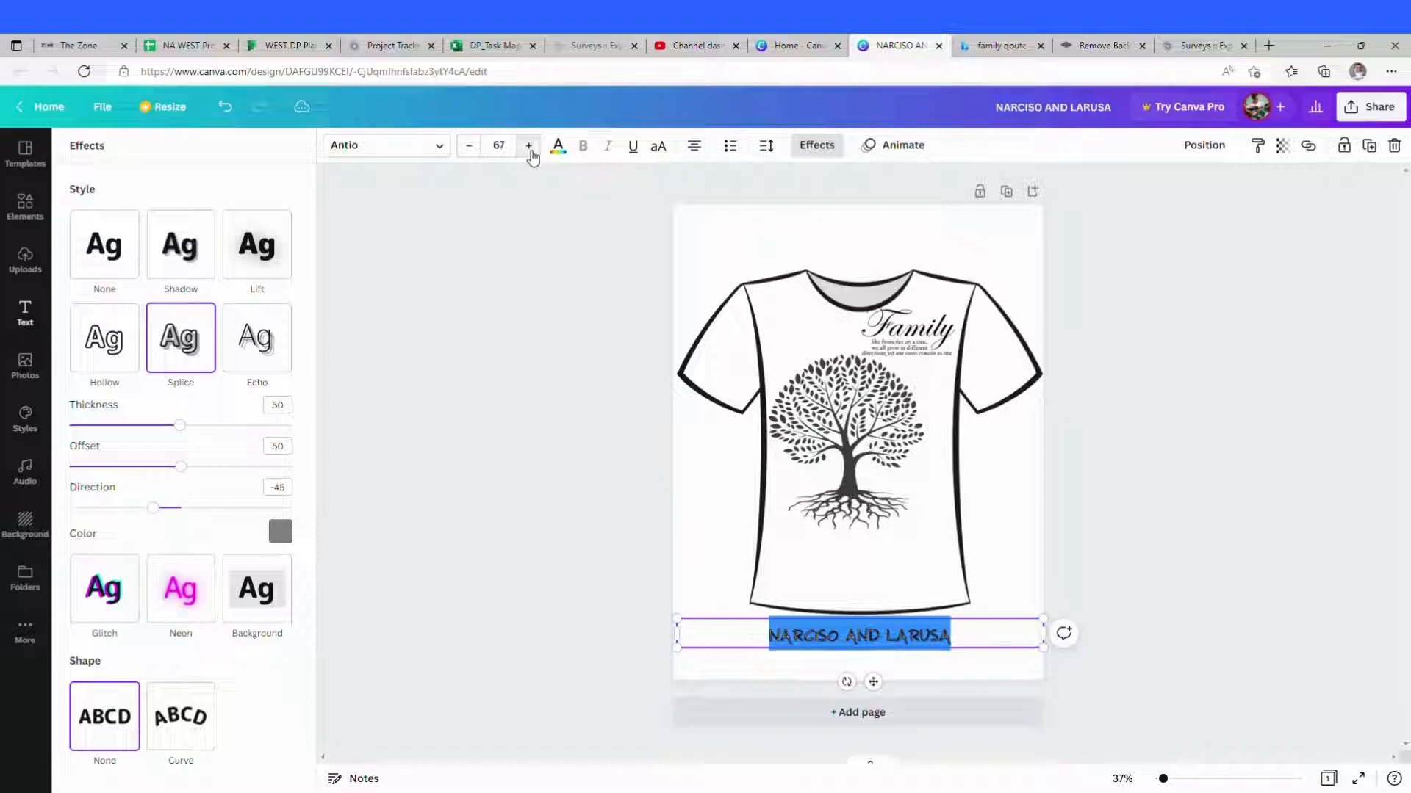
left_click(481, 149)
left_click(481, 149)
left_click(482, 149)
left_click(482, 149)
left_click(482, 149)
left_click(481, 149)
left_click(481, 149)
left_click(481, 150)
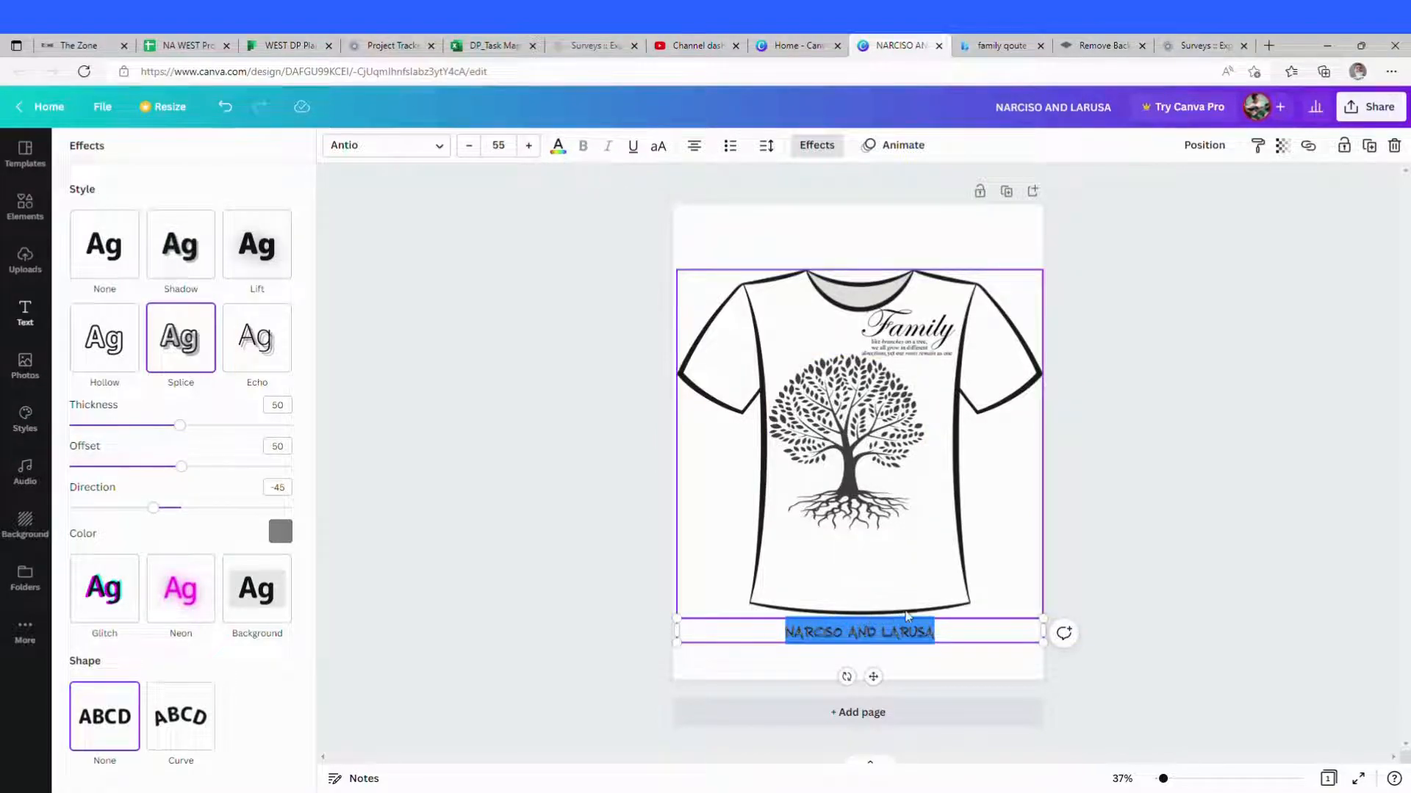
Step: Colour the names text teal
left_click(558, 147)
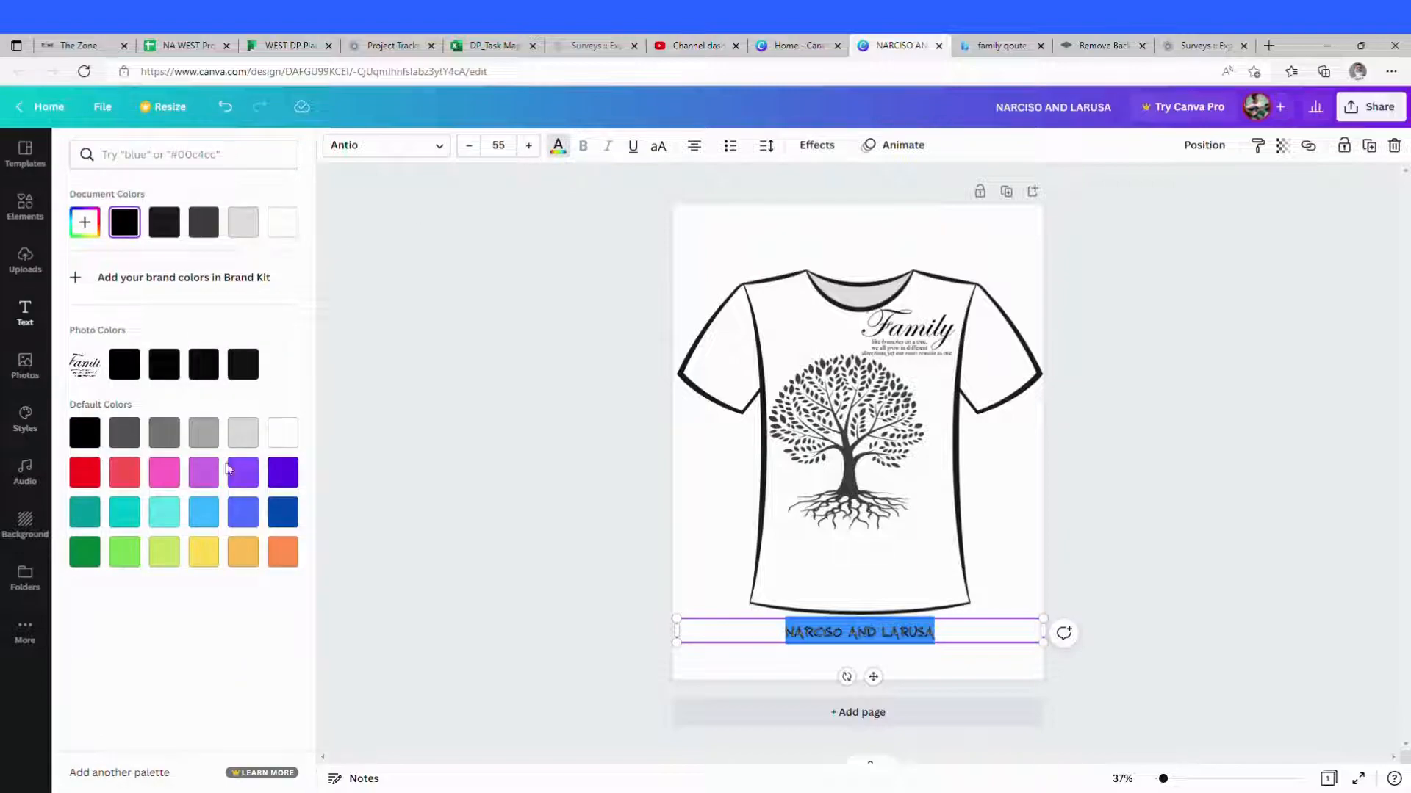
left_click(174, 523)
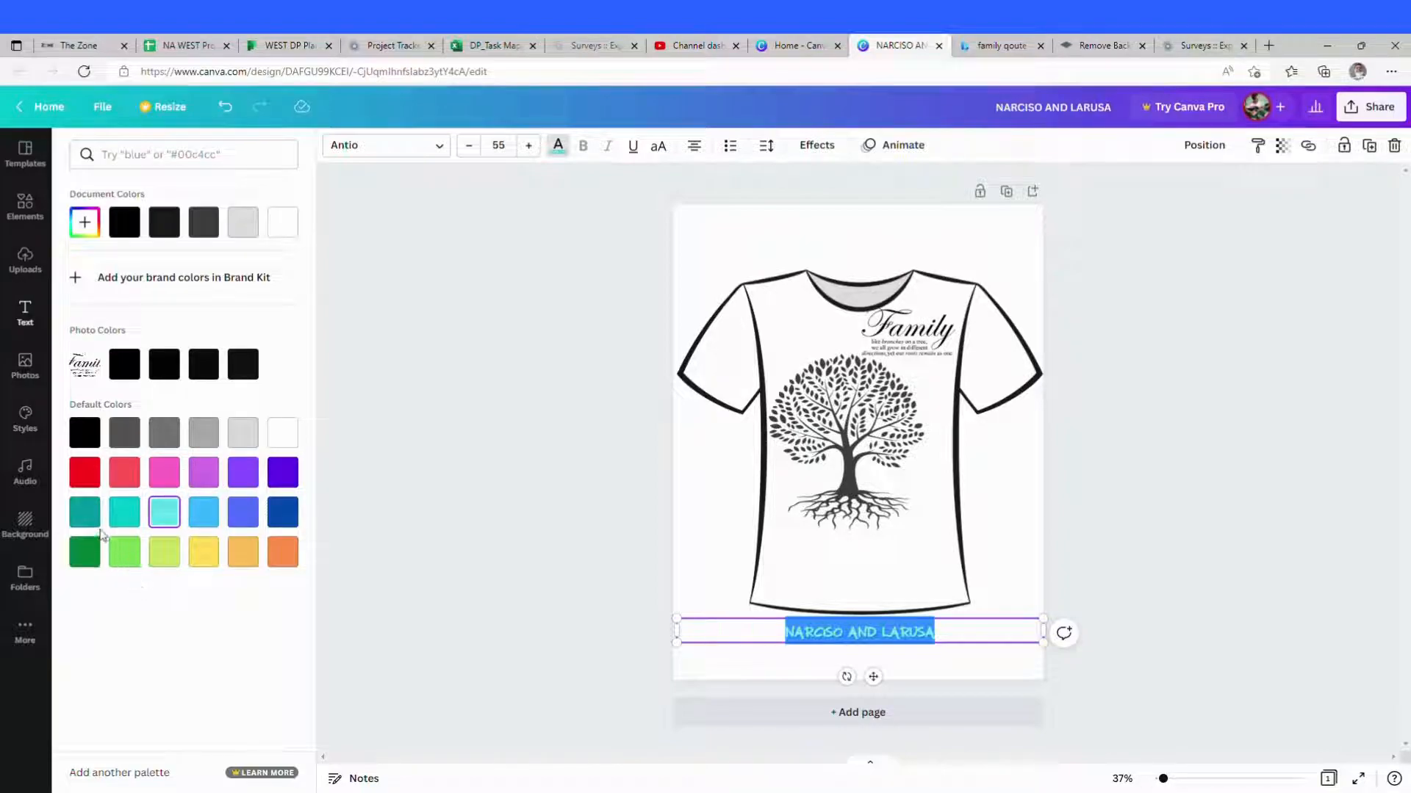
left_click(86, 513)
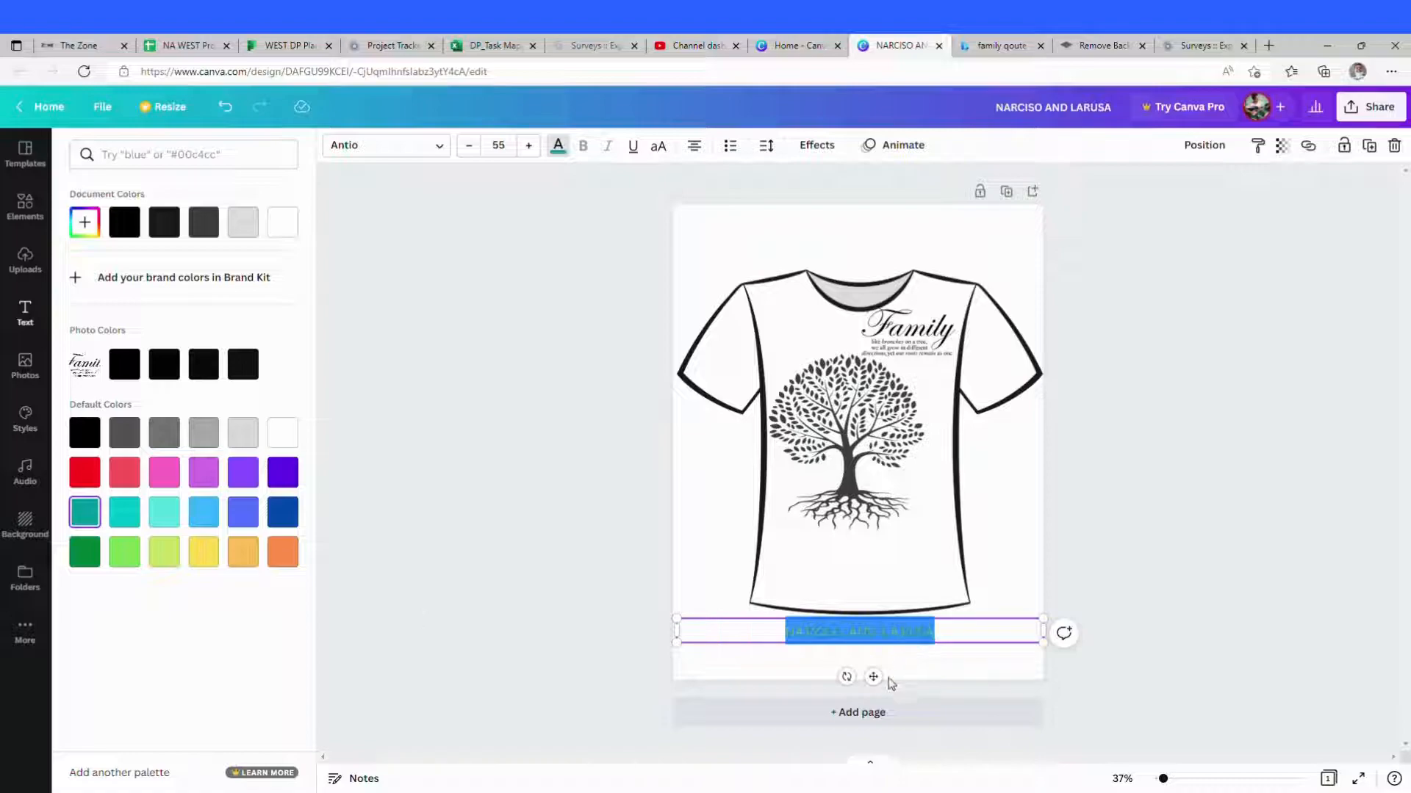
Step: Move the names up onto the shirt just below the tree and narrow their text box to fit
left_click_drag(875, 677, 871, 591)
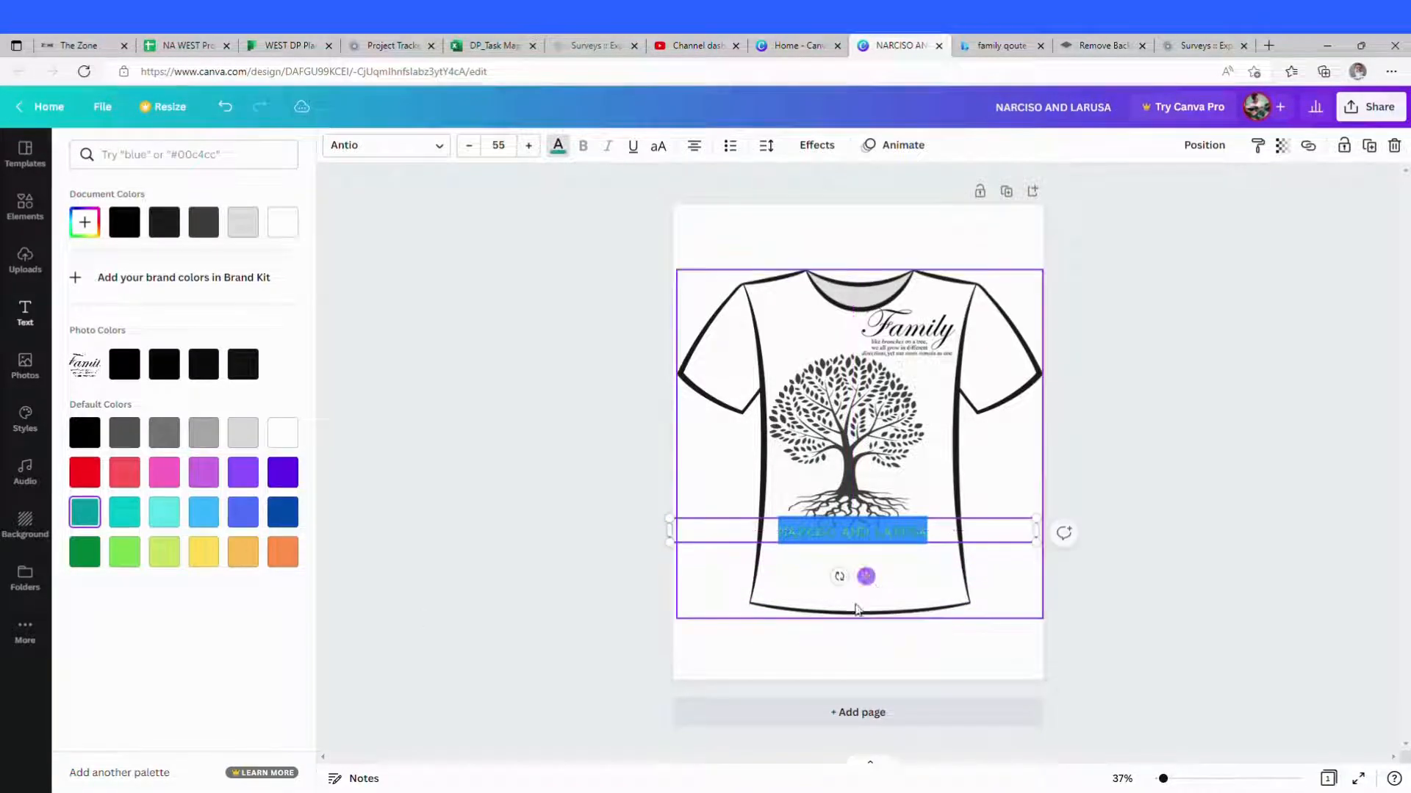
left_click(936, 604)
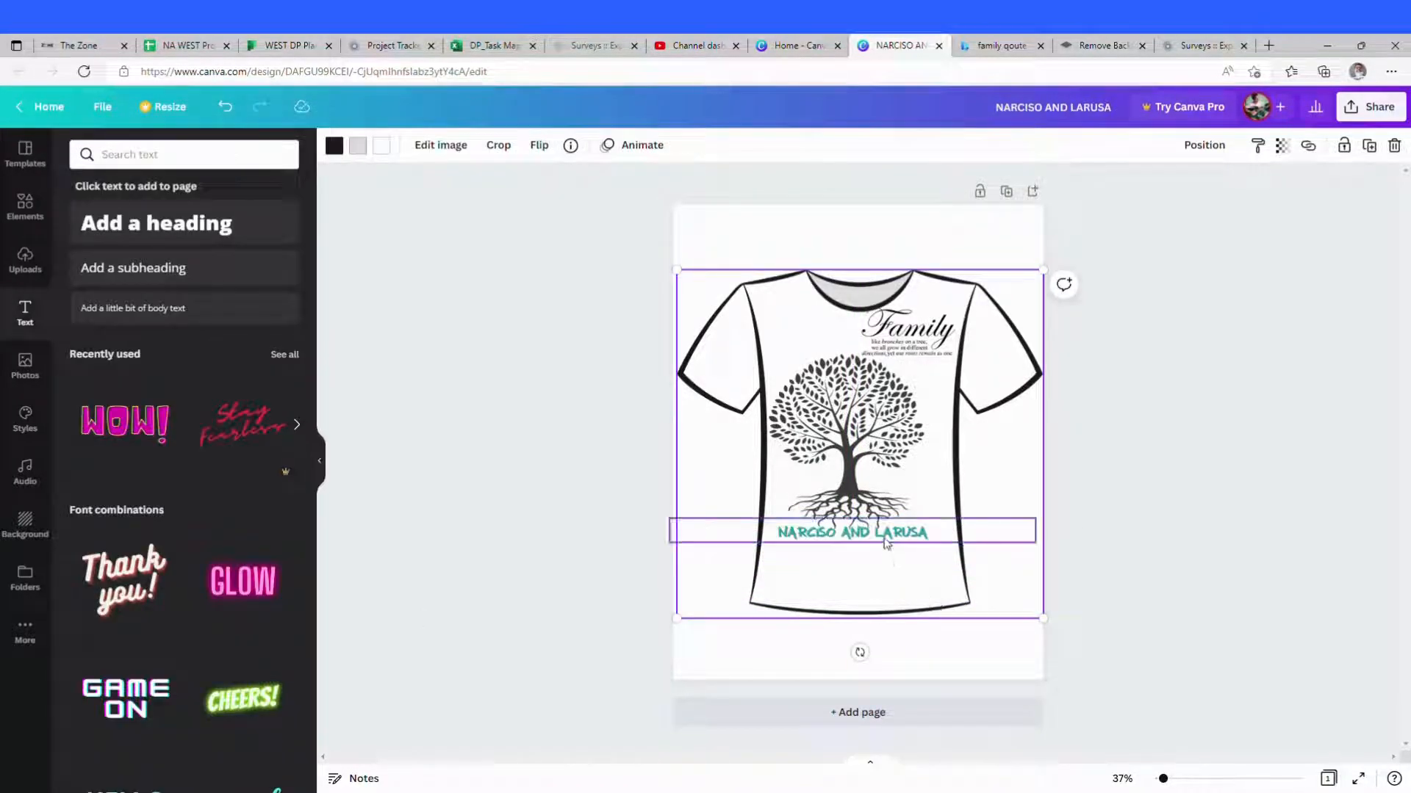
left_click_drag(885, 548, 891, 545)
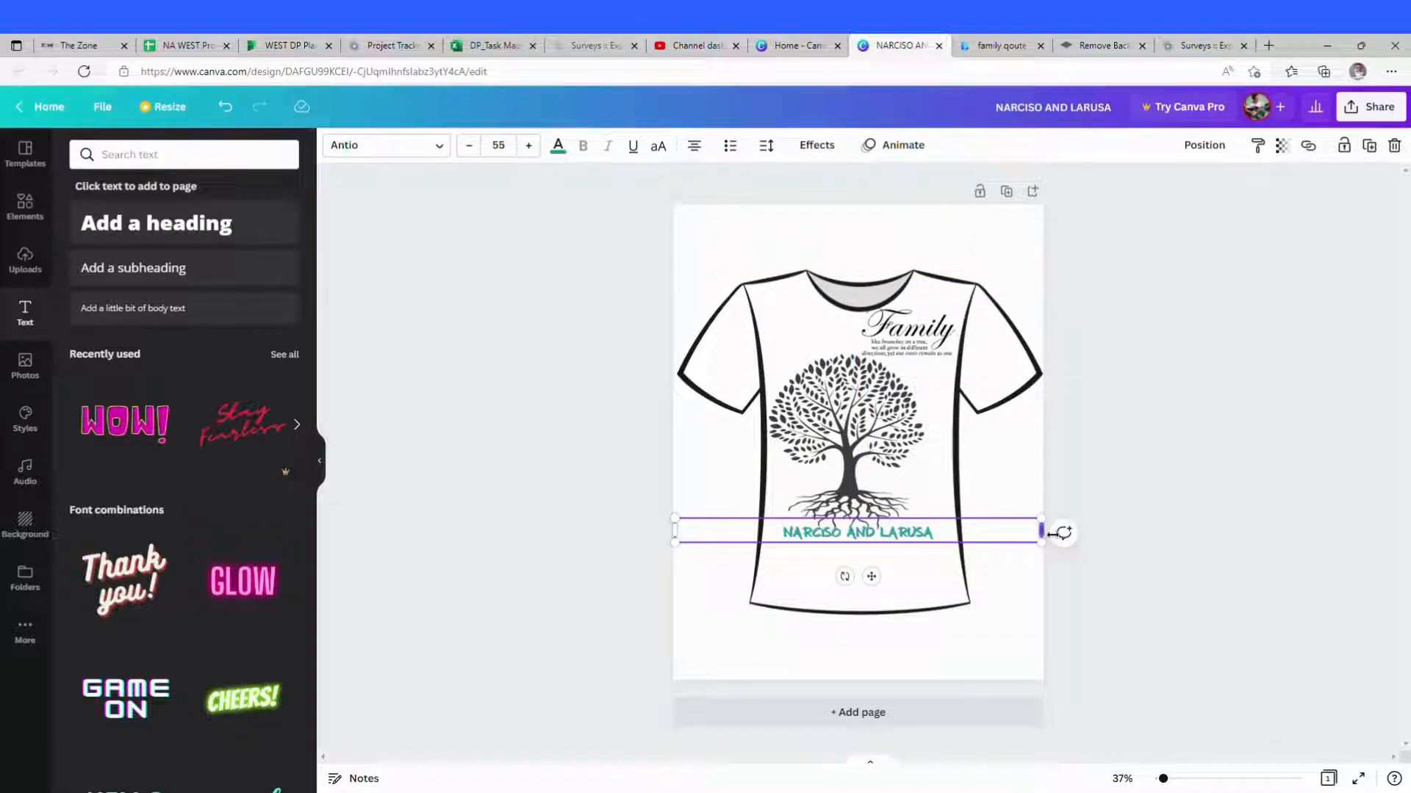
left_click_drag(1043, 533, 1015, 539)
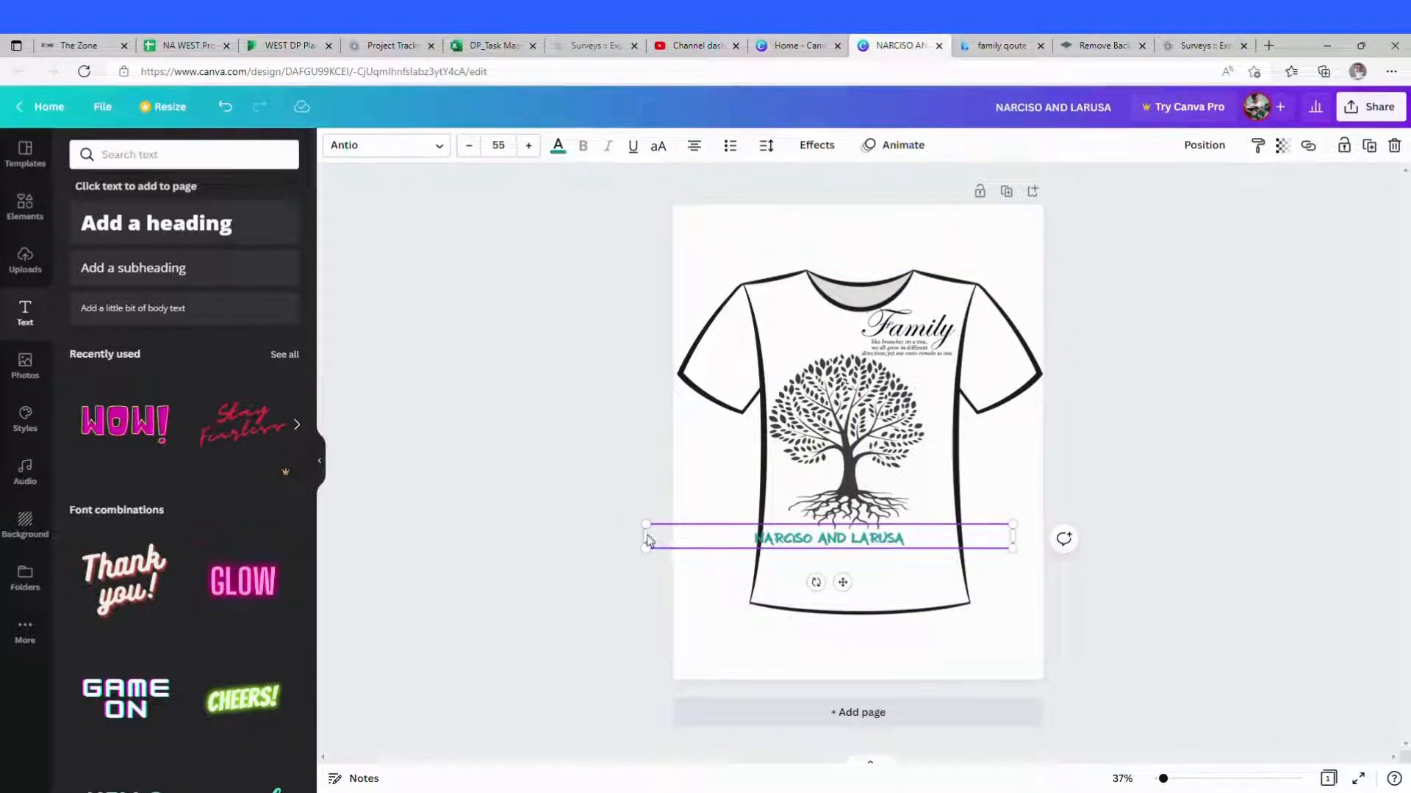
left_click_drag(648, 540, 791, 551)
left_click_drag(930, 541, 894, 546)
left_click_drag(985, 552, 903, 551)
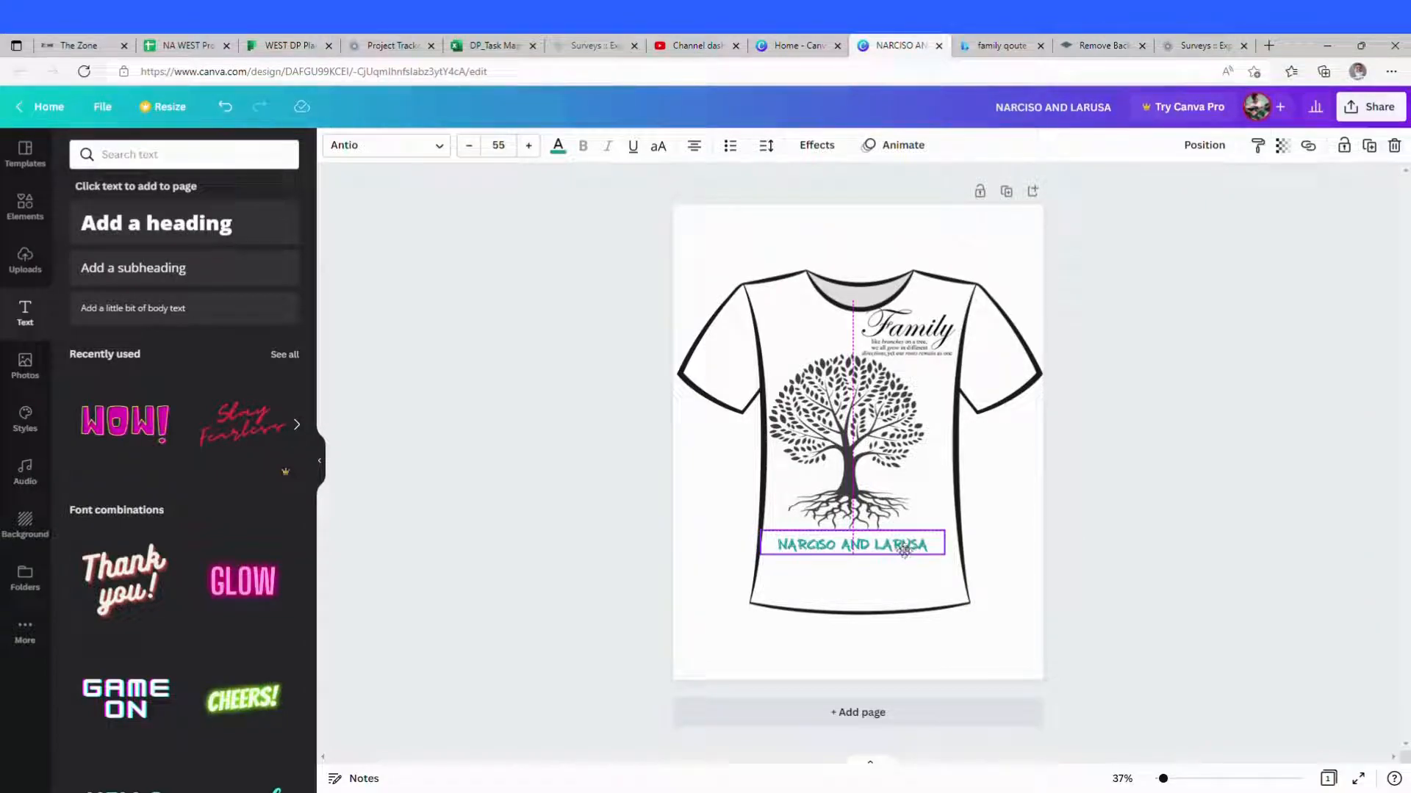
mouse_move(903, 549)
left_mouse_down()
mouse_move(945, 546)
mouse_move(889, 551)
left_mouse_up()
left_click(890, 571)
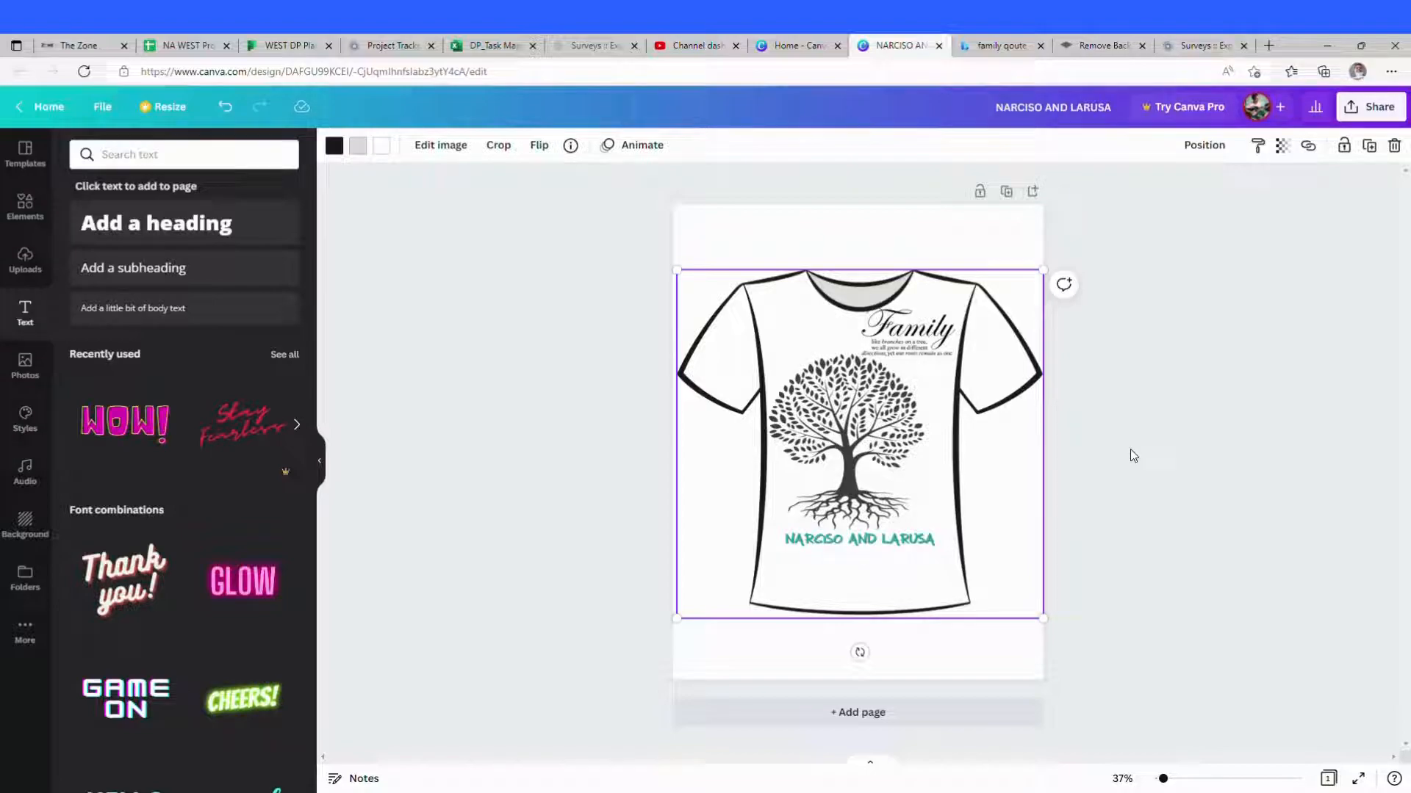
Step: Add a second page to the design
left_click(863, 415)
left_click(979, 455)
left_click(869, 714)
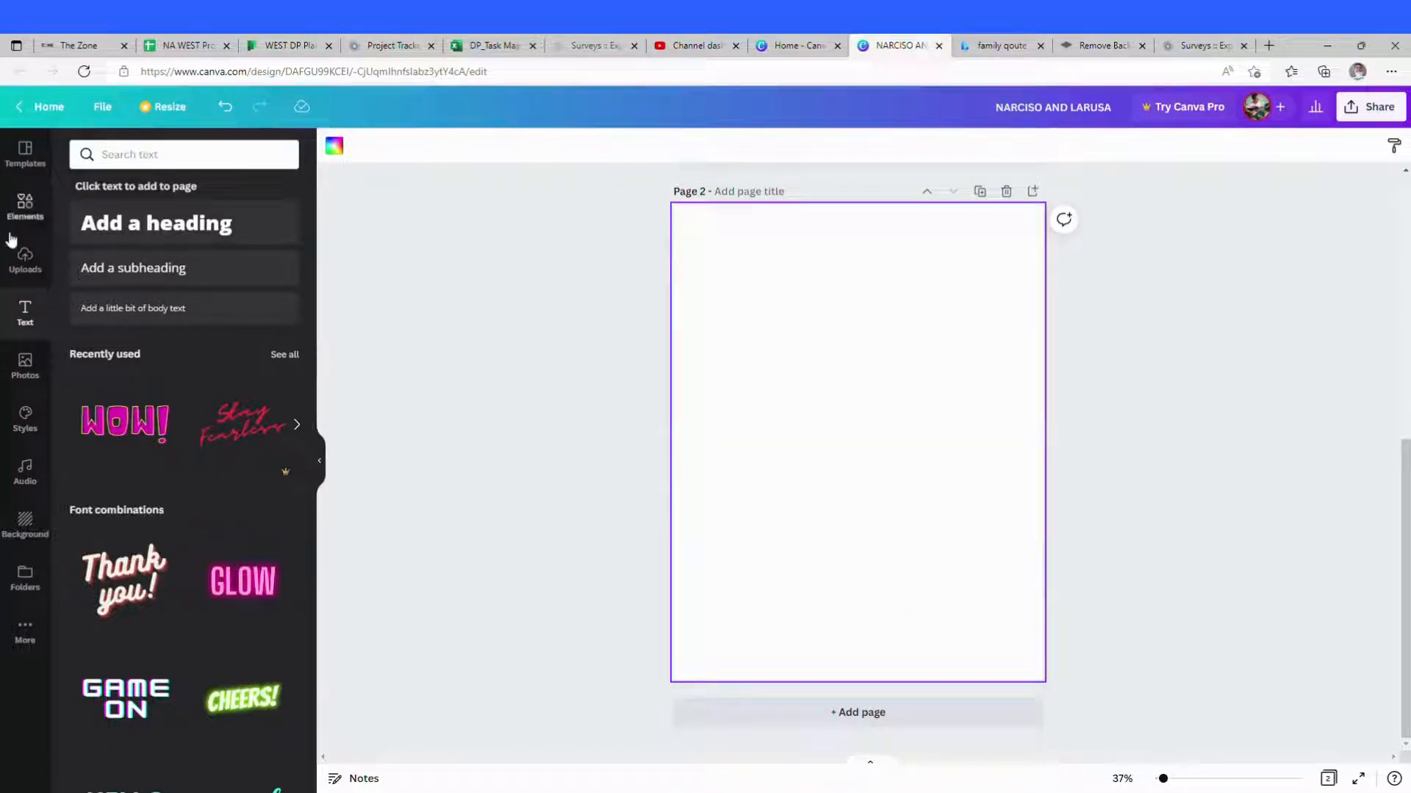
Step: Place the white T-shirt outline graphic on the second page and flip it horizontally
left_click(25, 207)
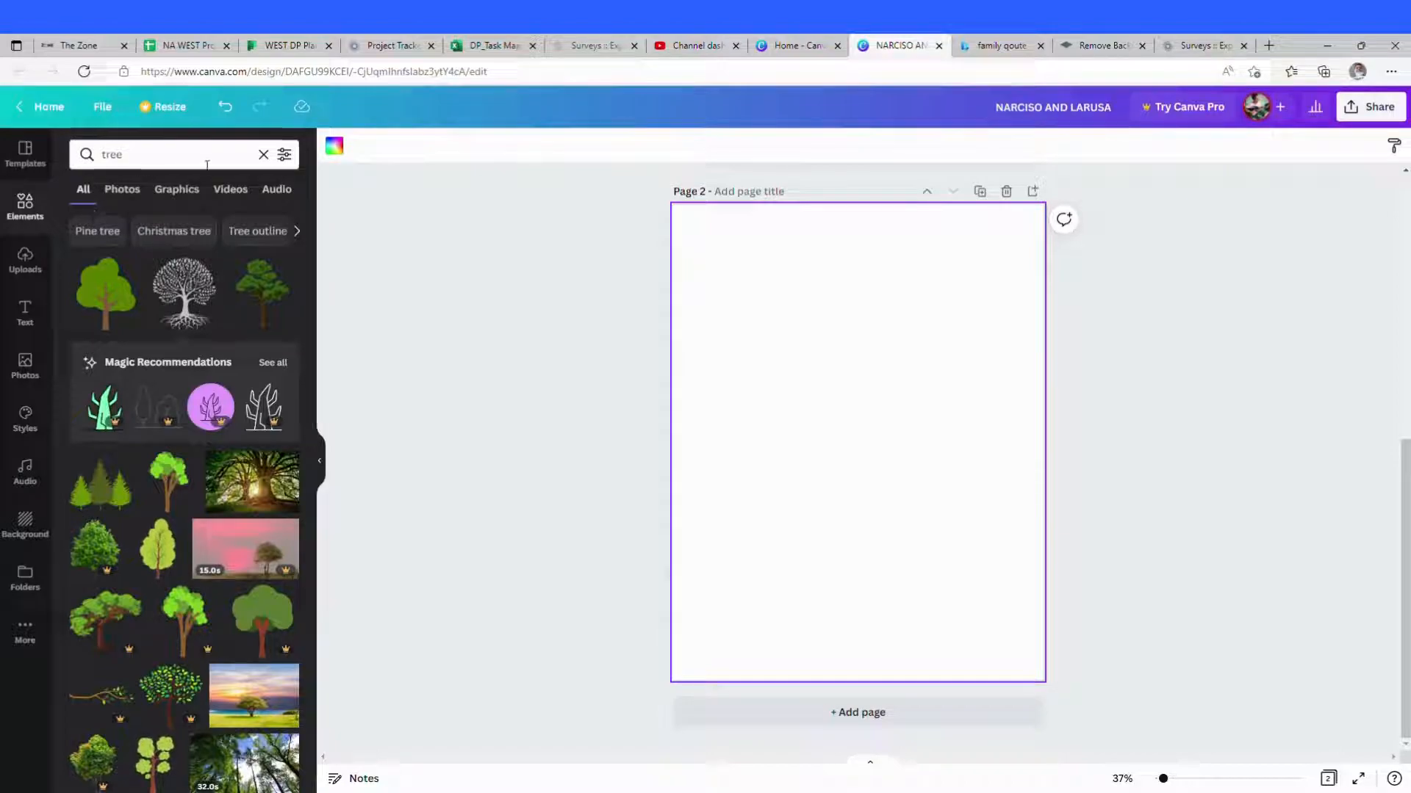
left_click(263, 155)
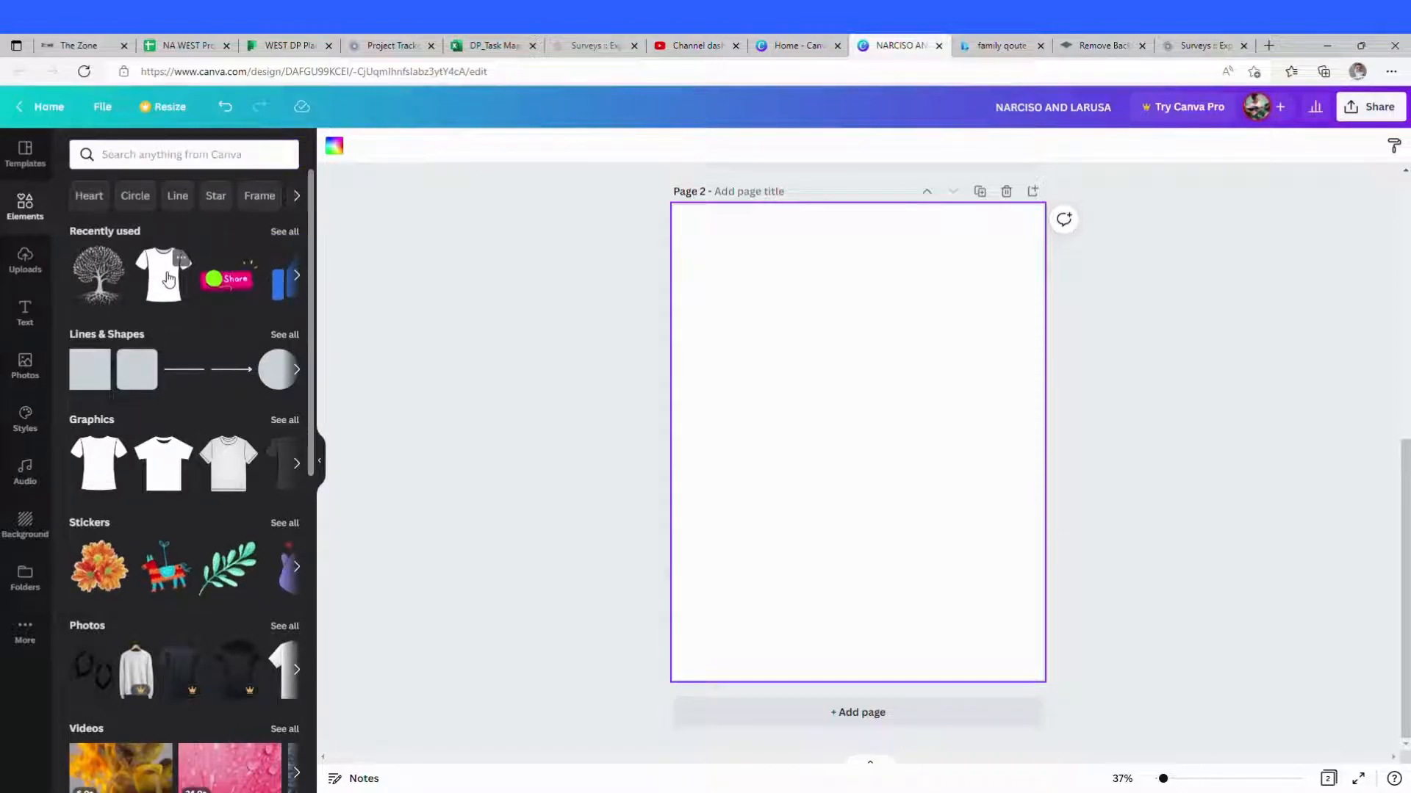
left_click(168, 279)
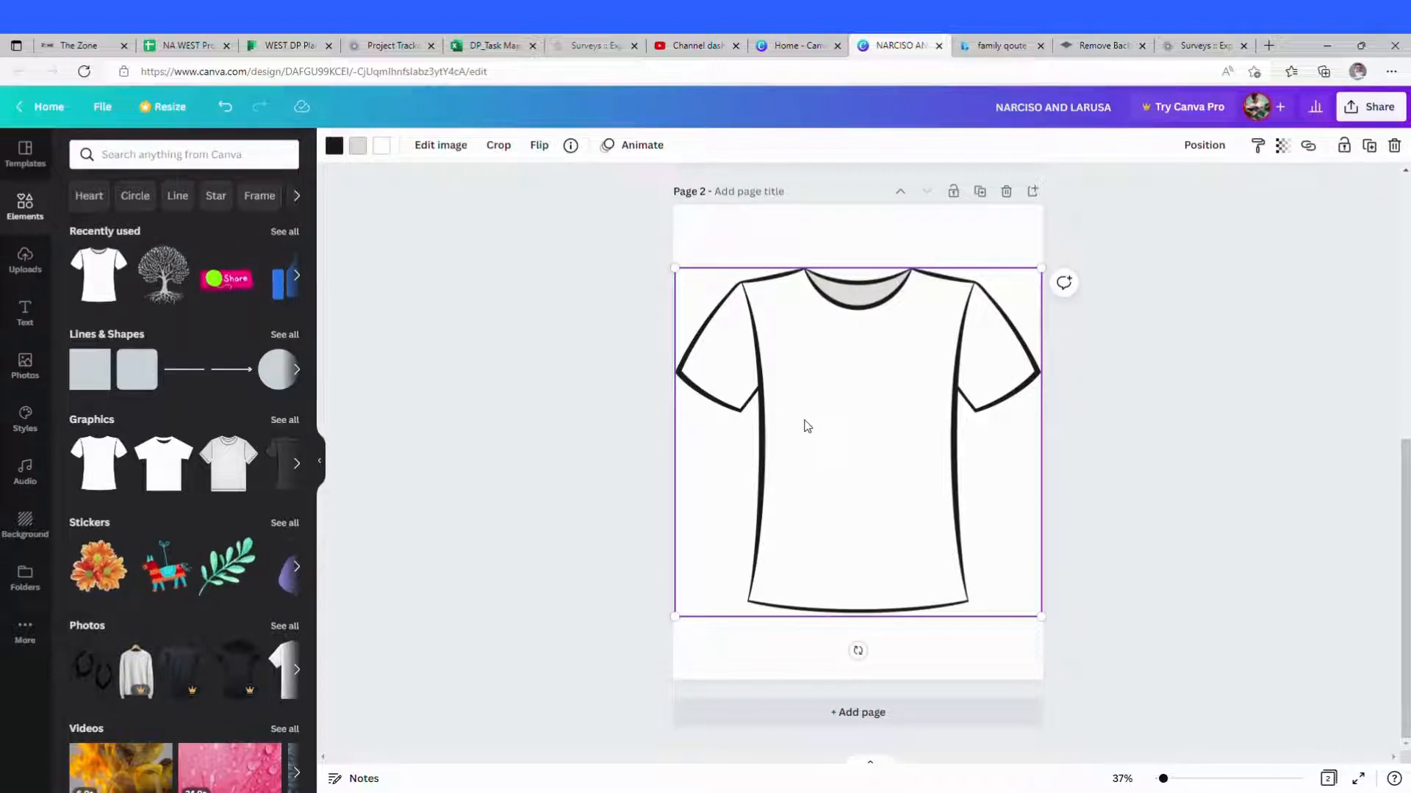
left_click(539, 146)
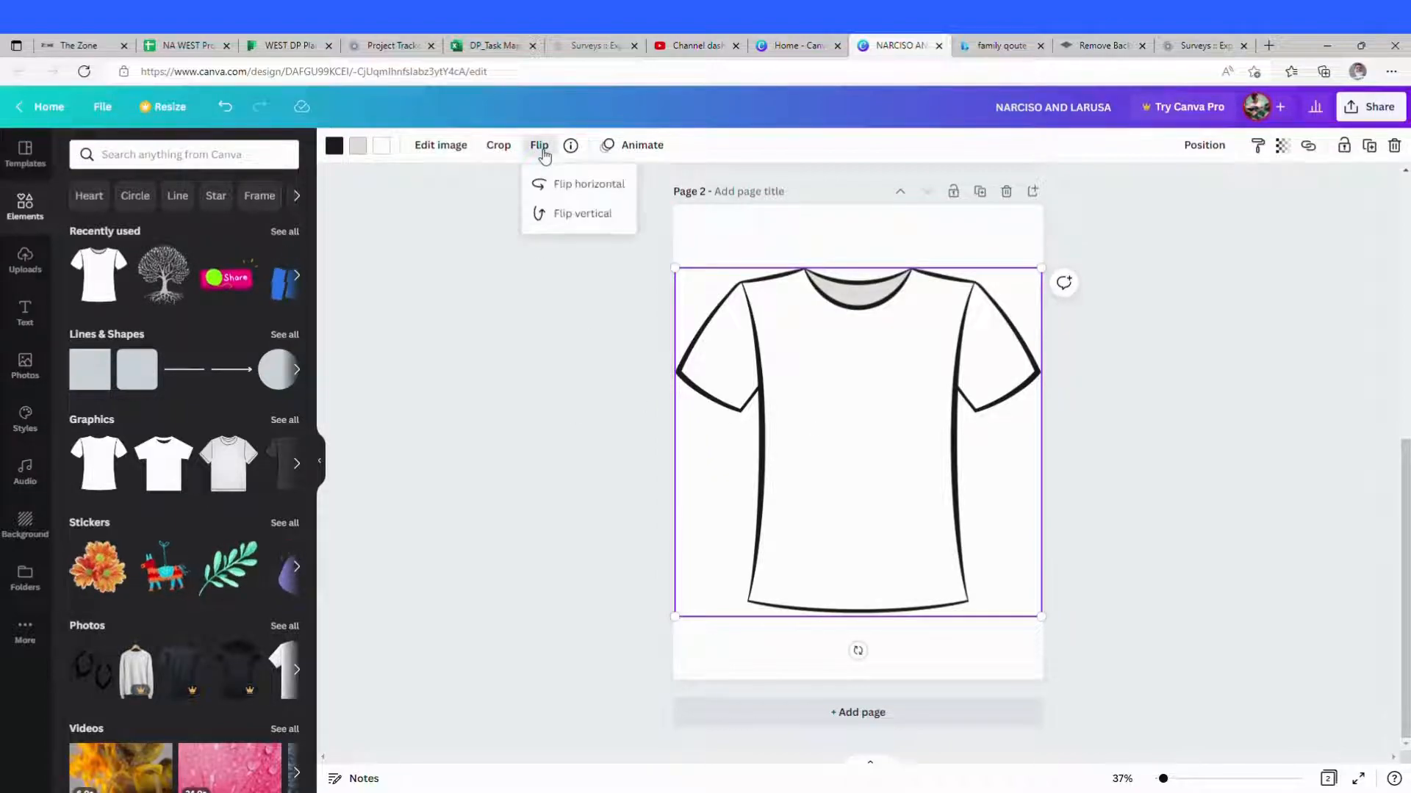
left_click(580, 193)
left_click(922, 401)
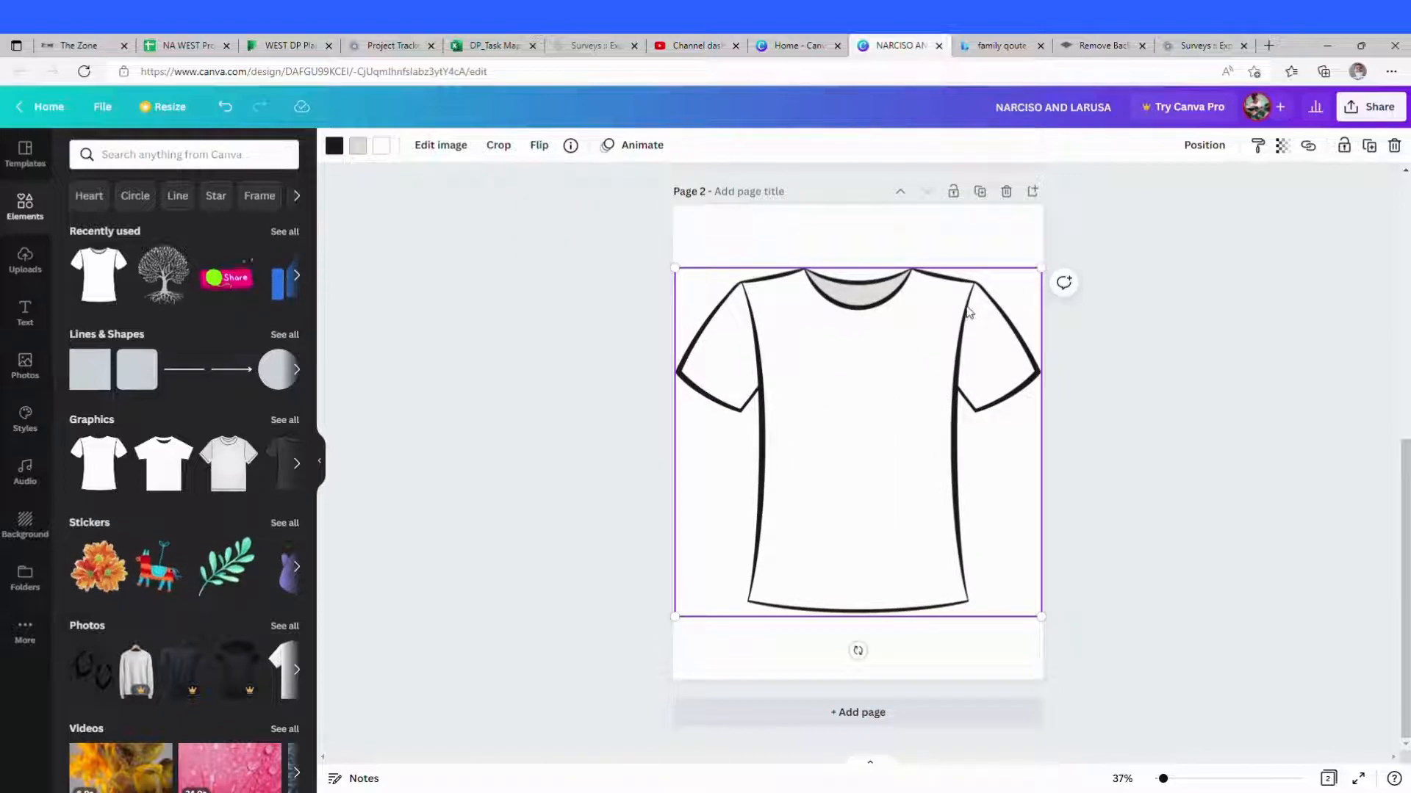
Step: Search the elements for BACK T-SHIRT and delete the white T-shirt outline from the second page
scroll(192, 240, "up", 3)
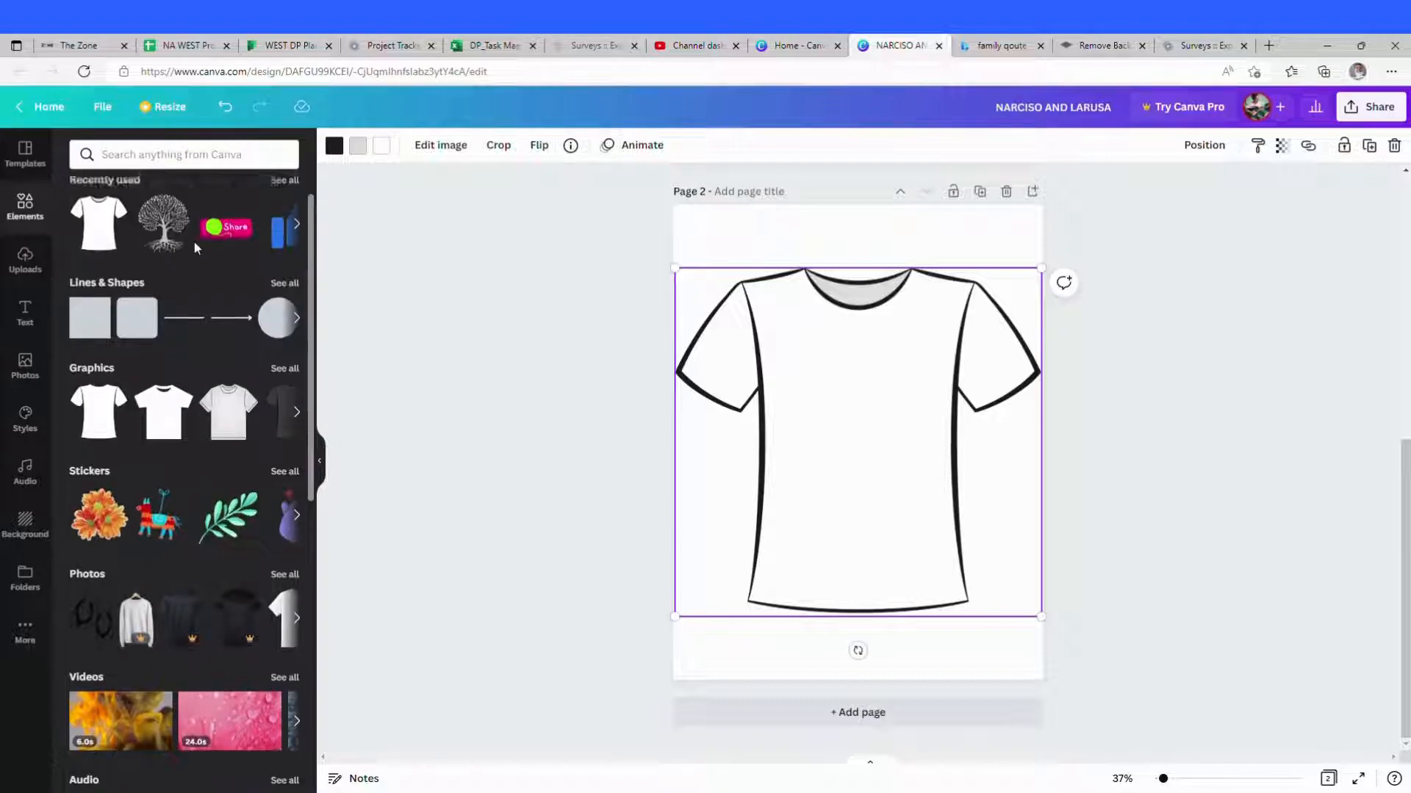
left_click(187, 156)
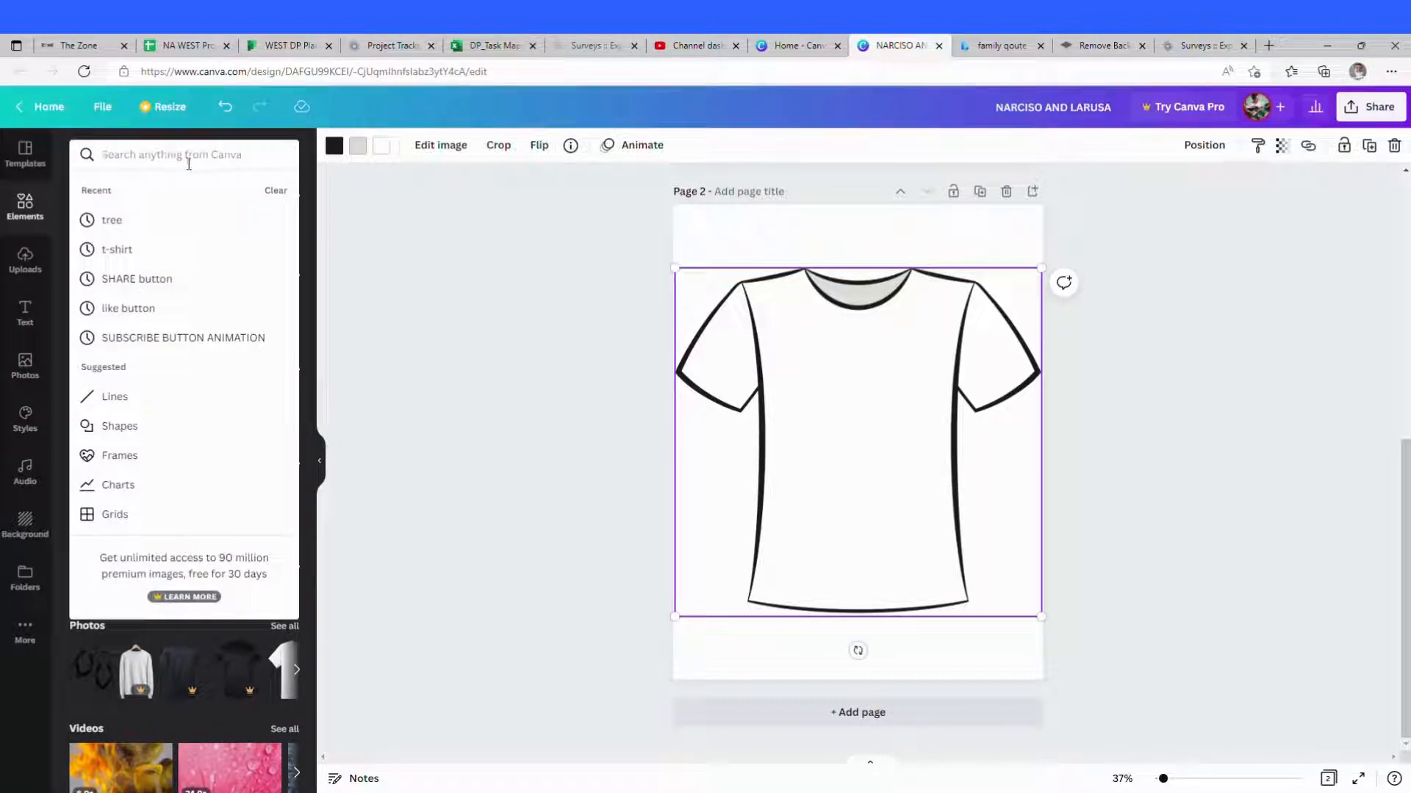
type("BACK")
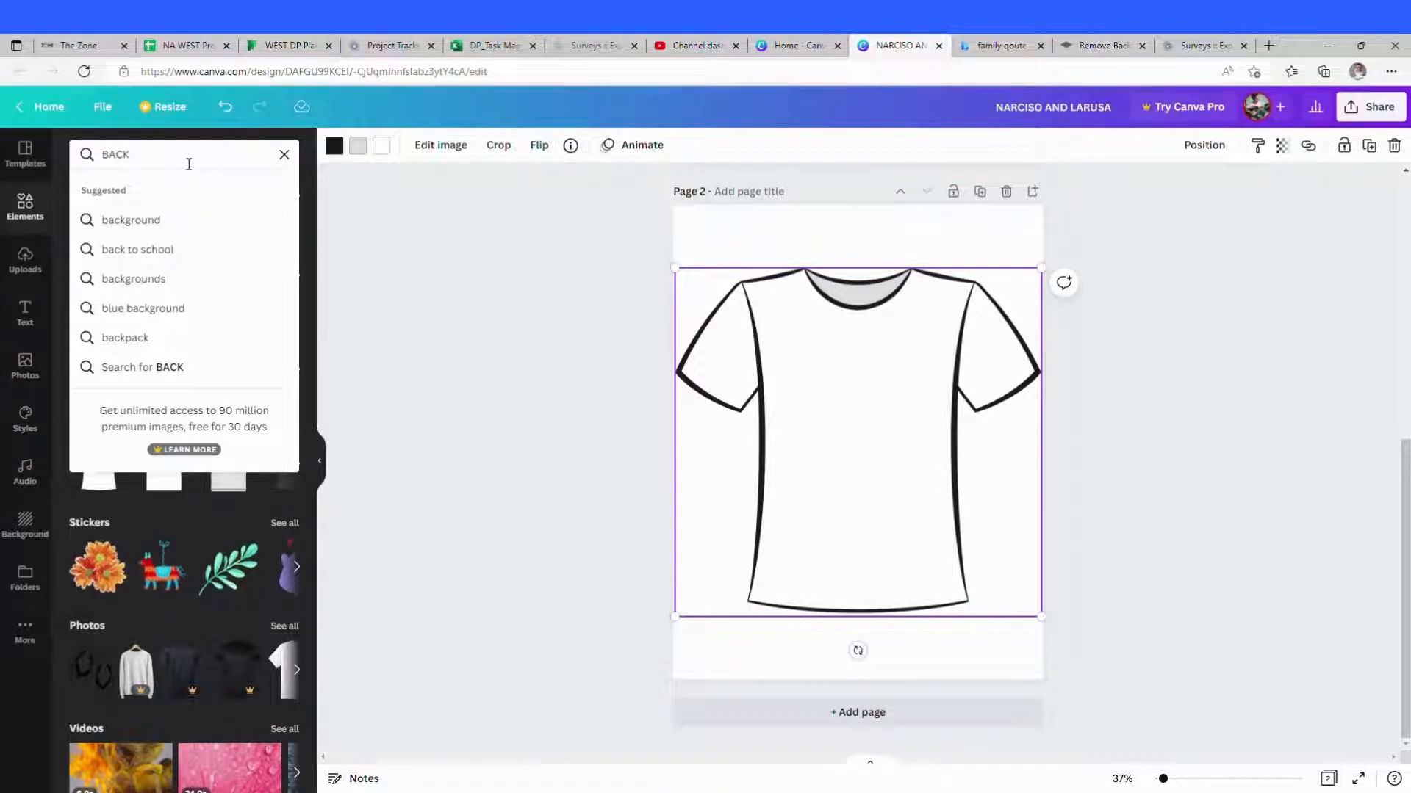
type(" T-")
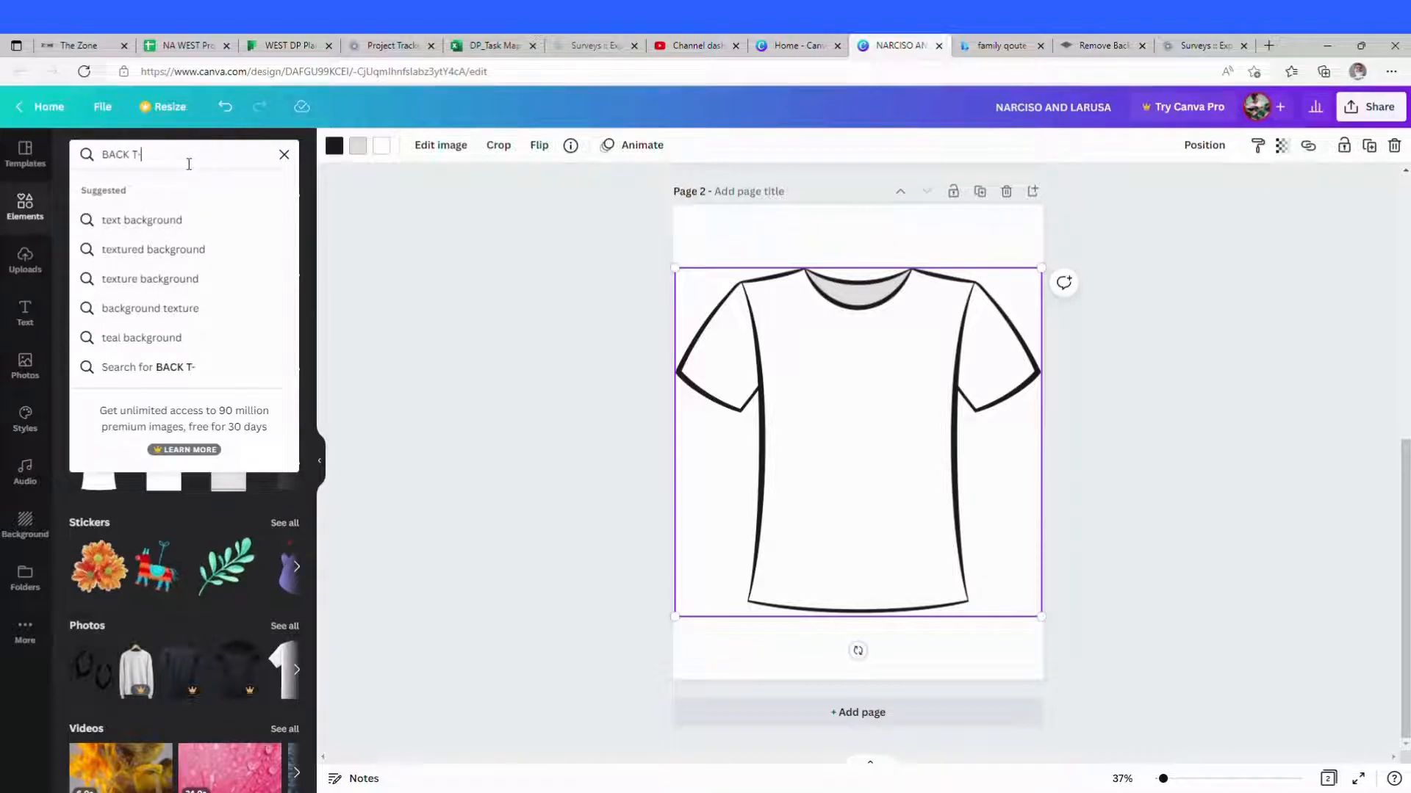
type("SHIRT")
key("Return")
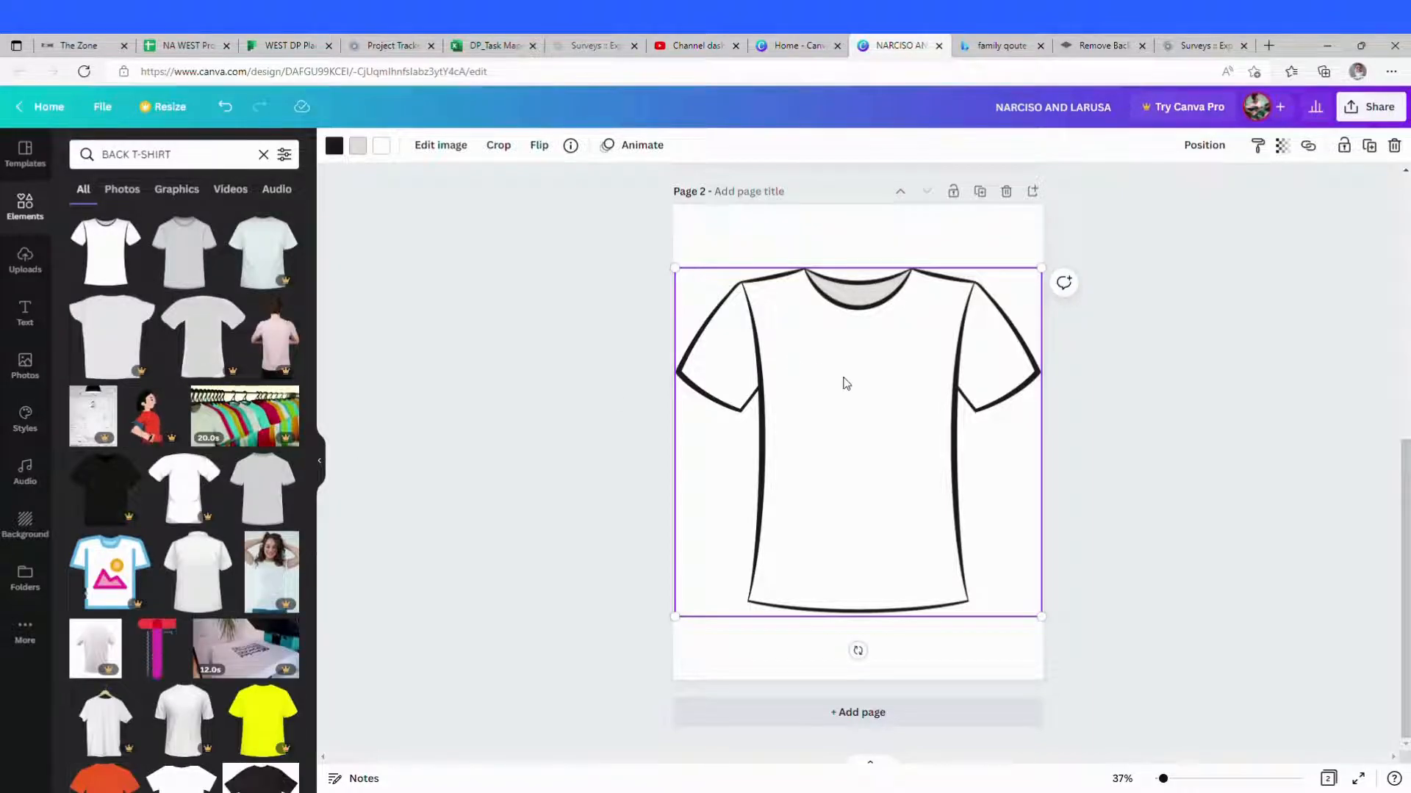
key("Delete")
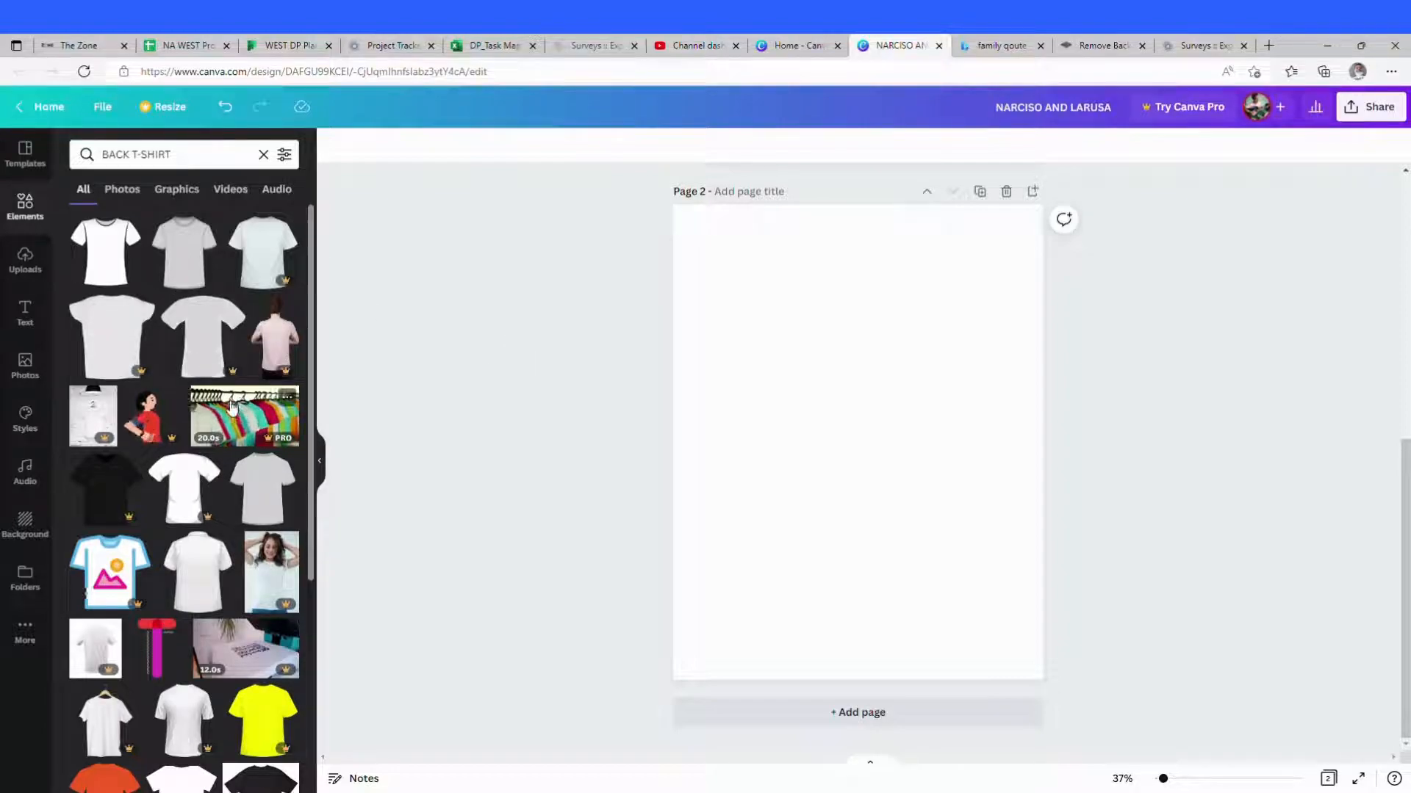
Step: Add the grey back-view T-shirt graphic and enlarge it to fill most of the second page
left_click(276, 493)
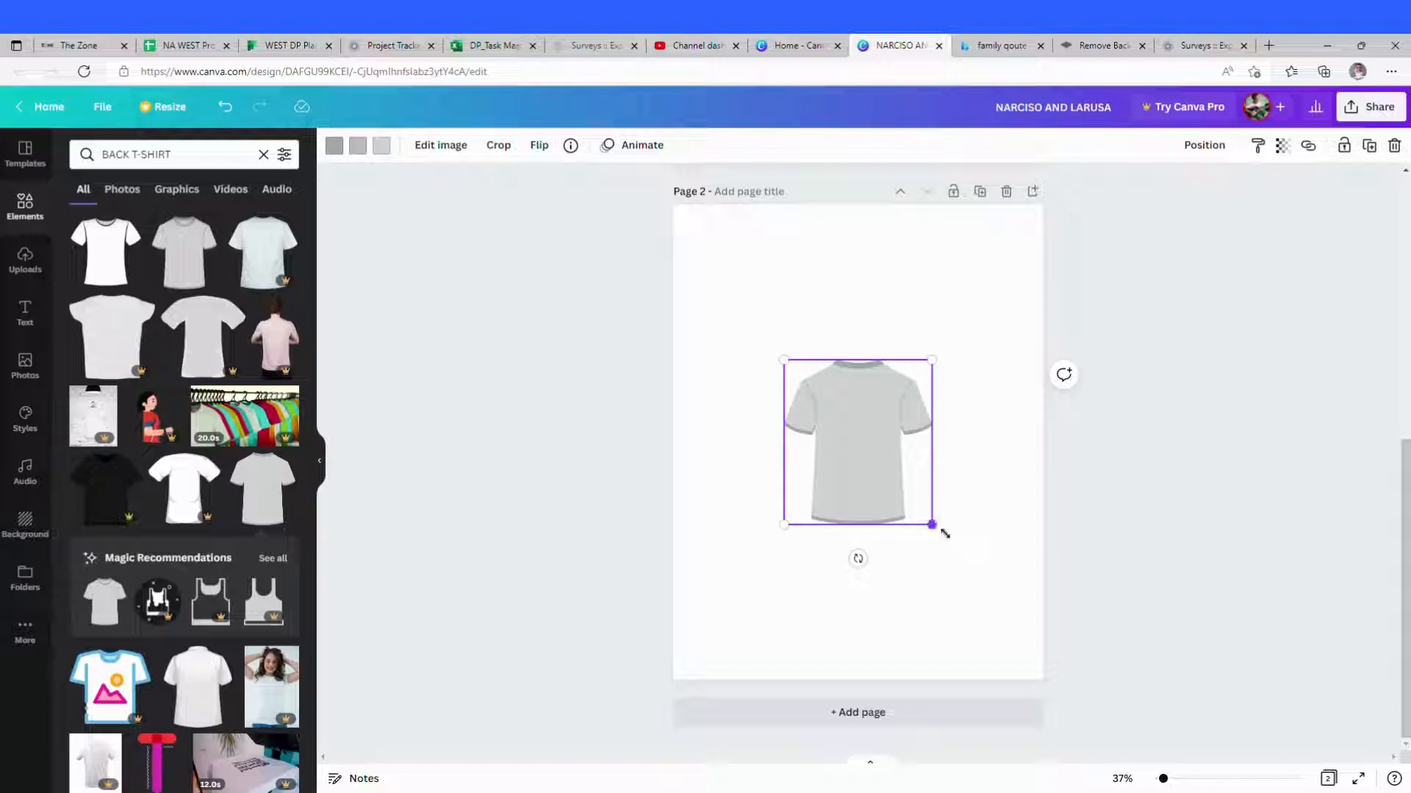
left_click_drag(938, 529, 1030, 630)
left_click_drag(915, 551, 813, 591)
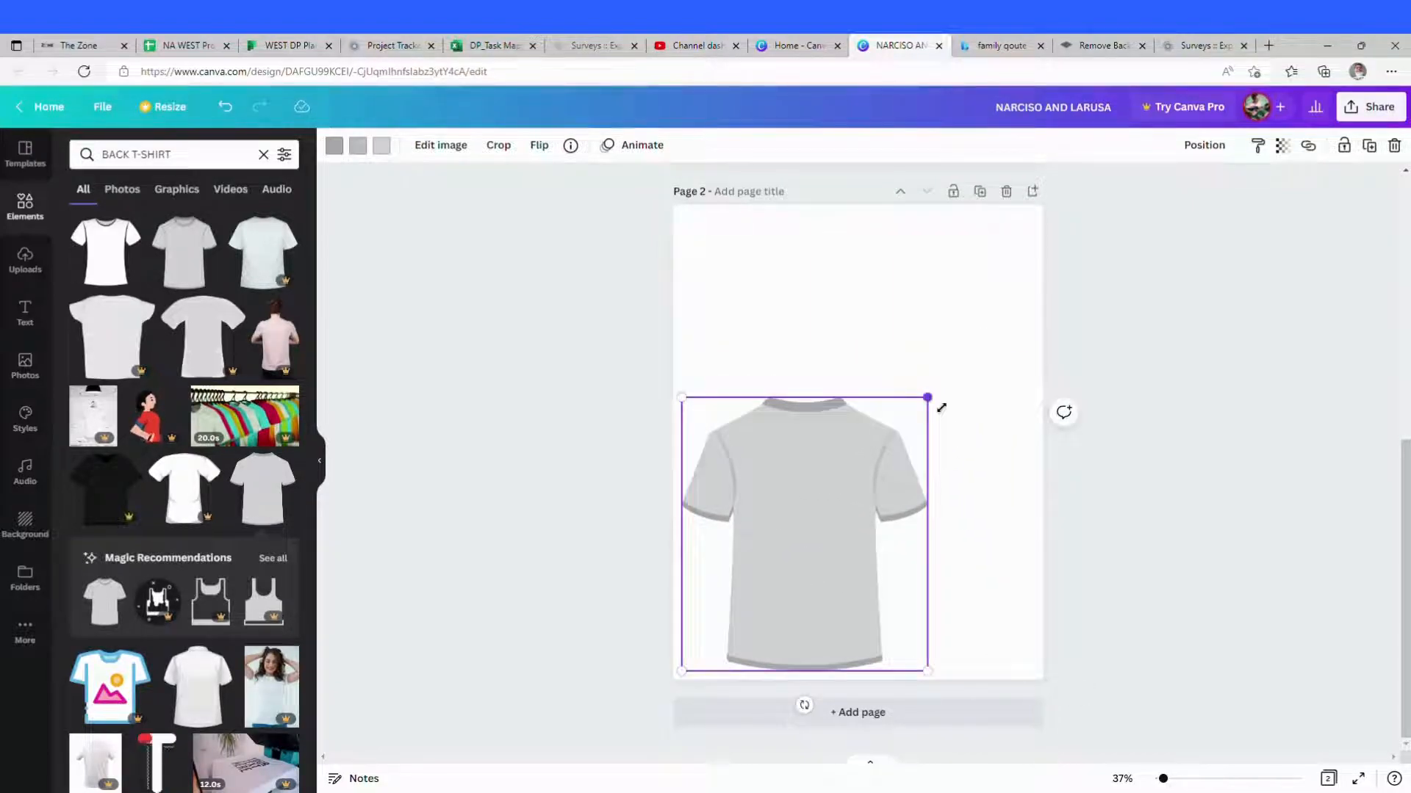
left_click_drag(939, 406, 1010, 325)
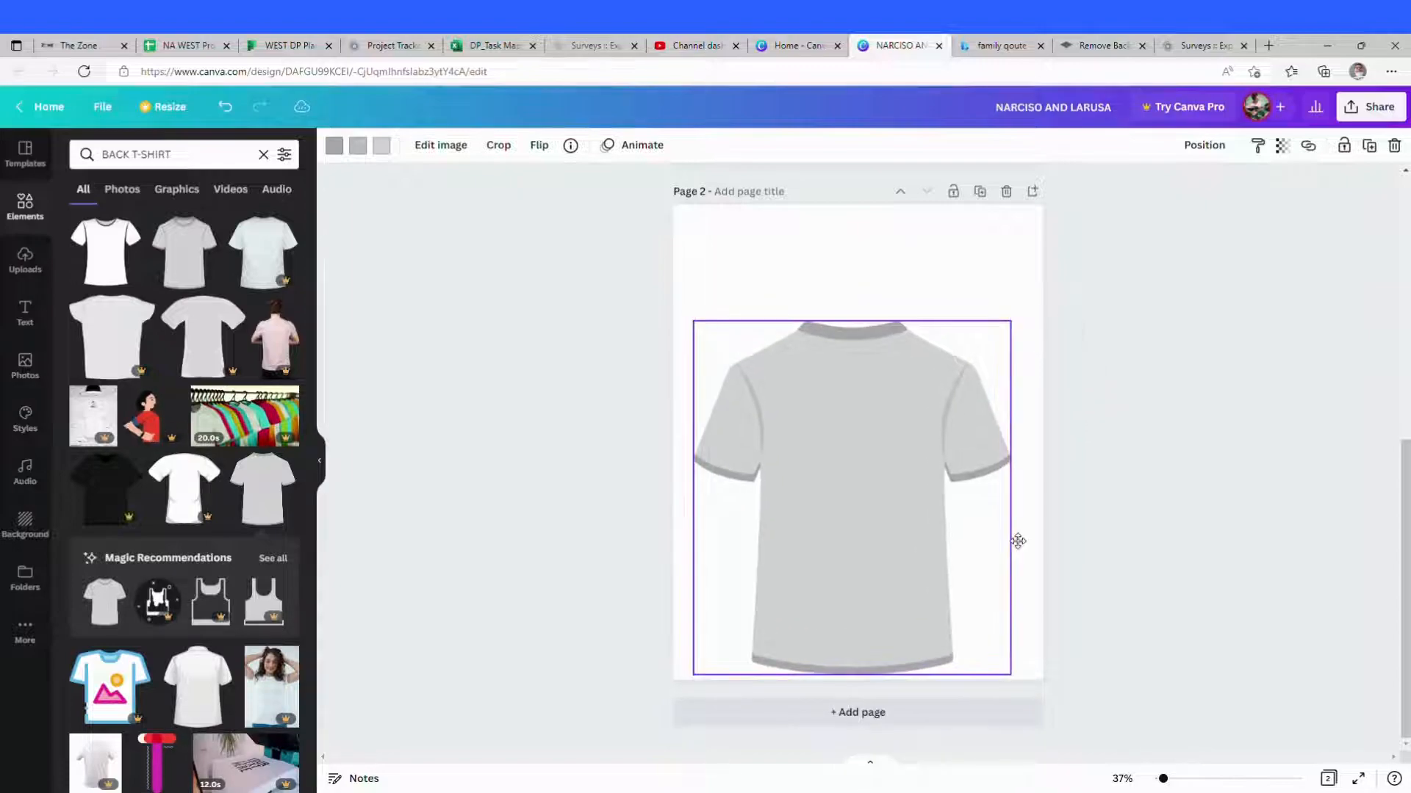
Step: Reposition and resize the grey back-view T-shirt so it fills most of the second page
left_click_drag(897, 488, 895, 412)
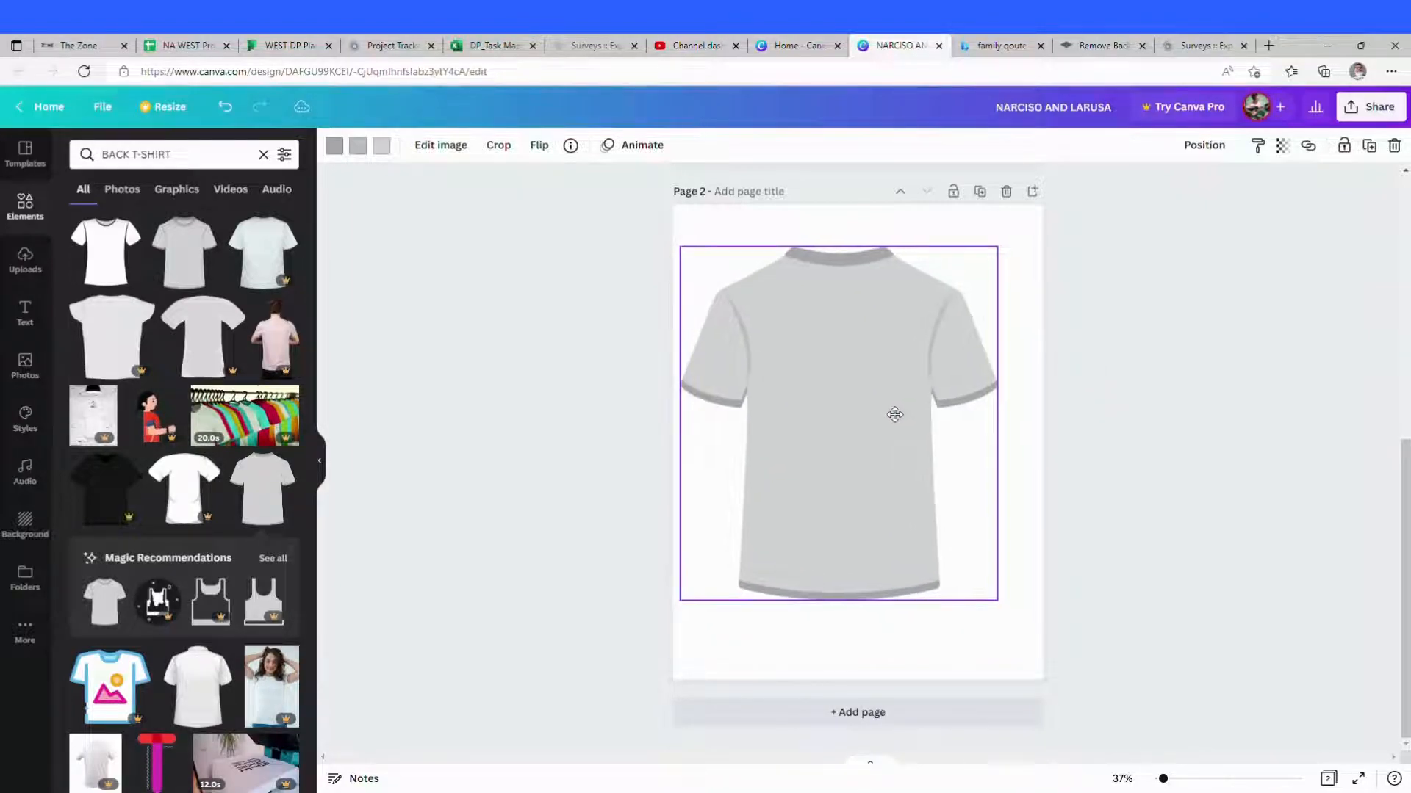
left_click_drag(999, 602, 1032, 664)
left_click_drag(891, 645, 892, 673)
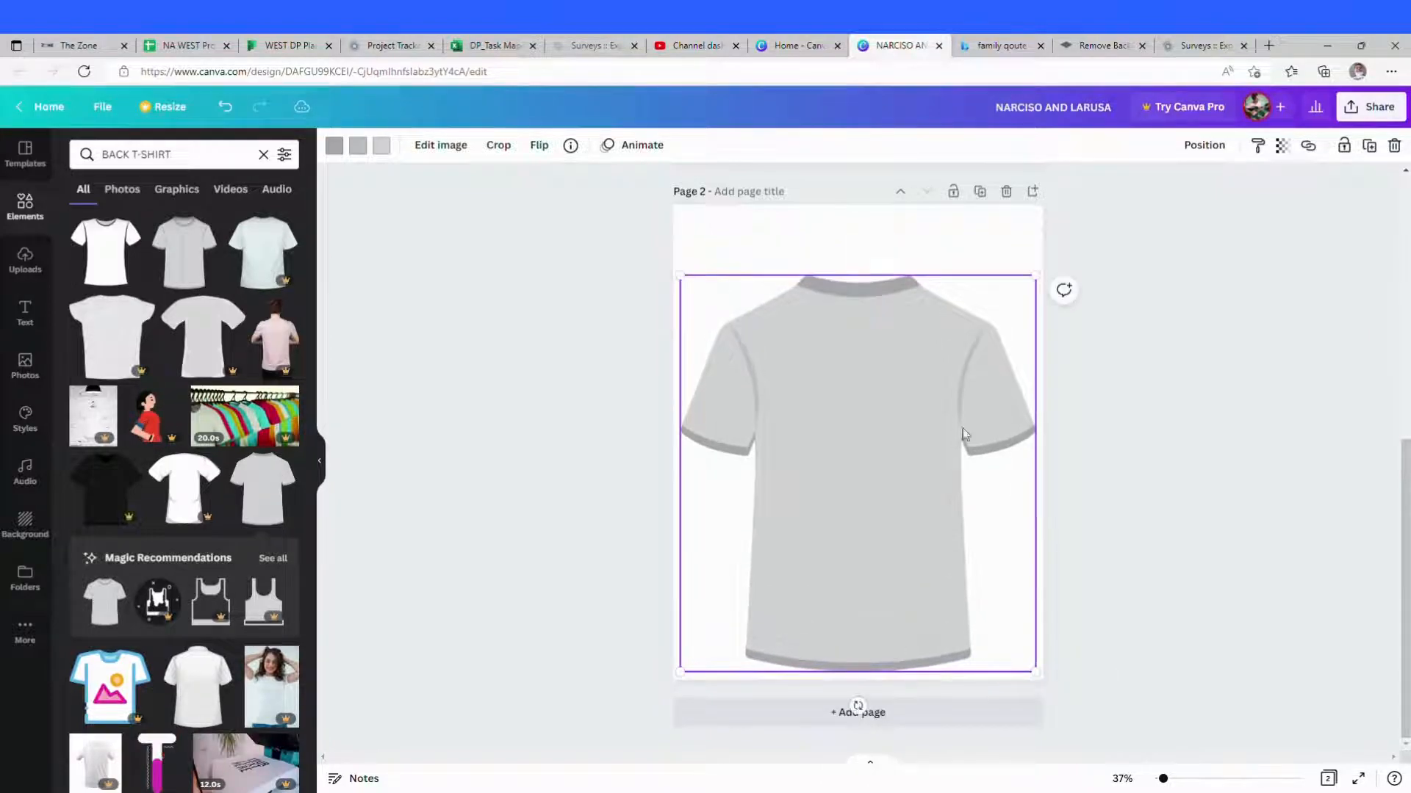
left_click_drag(1041, 281, 1010, 239)
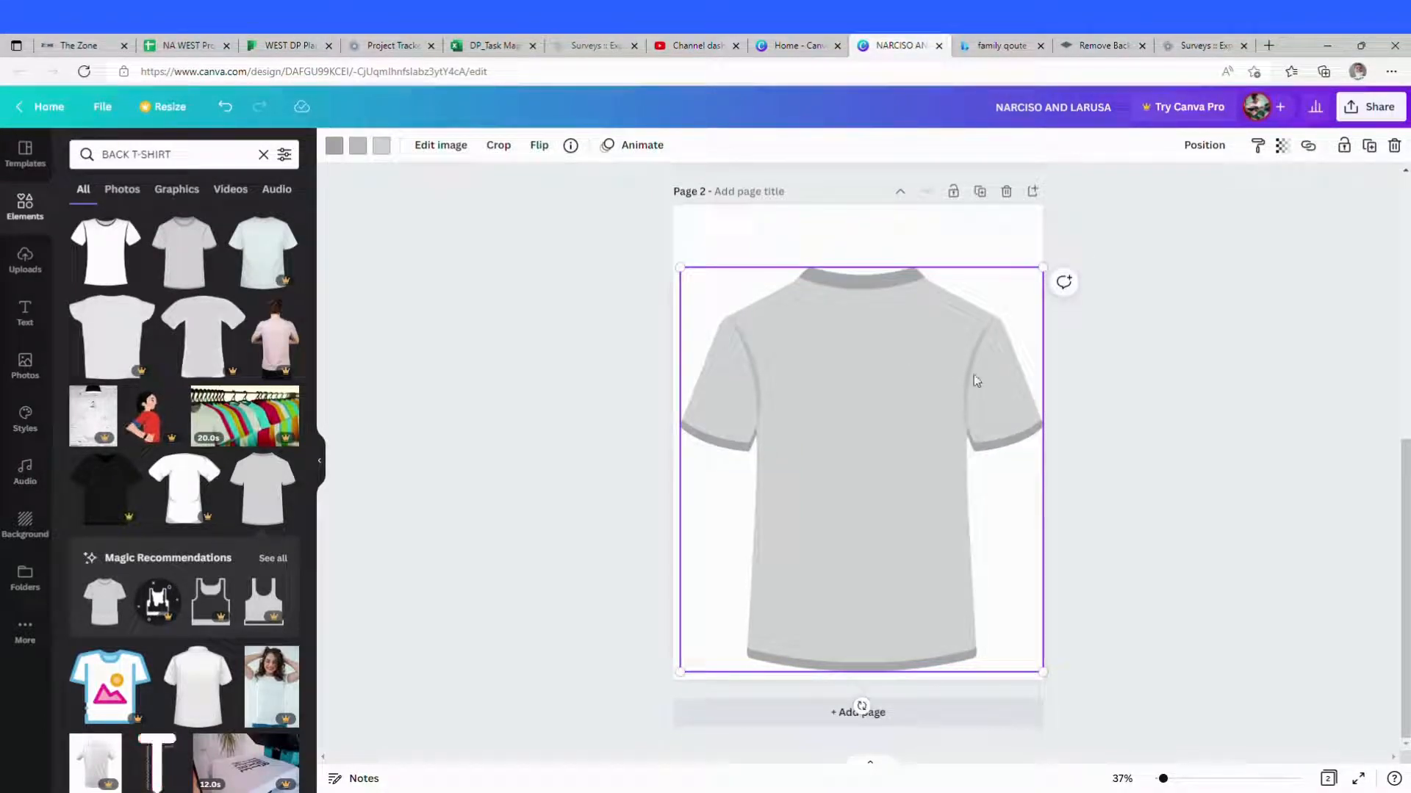
left_click(1206, 447)
left_click(905, 372)
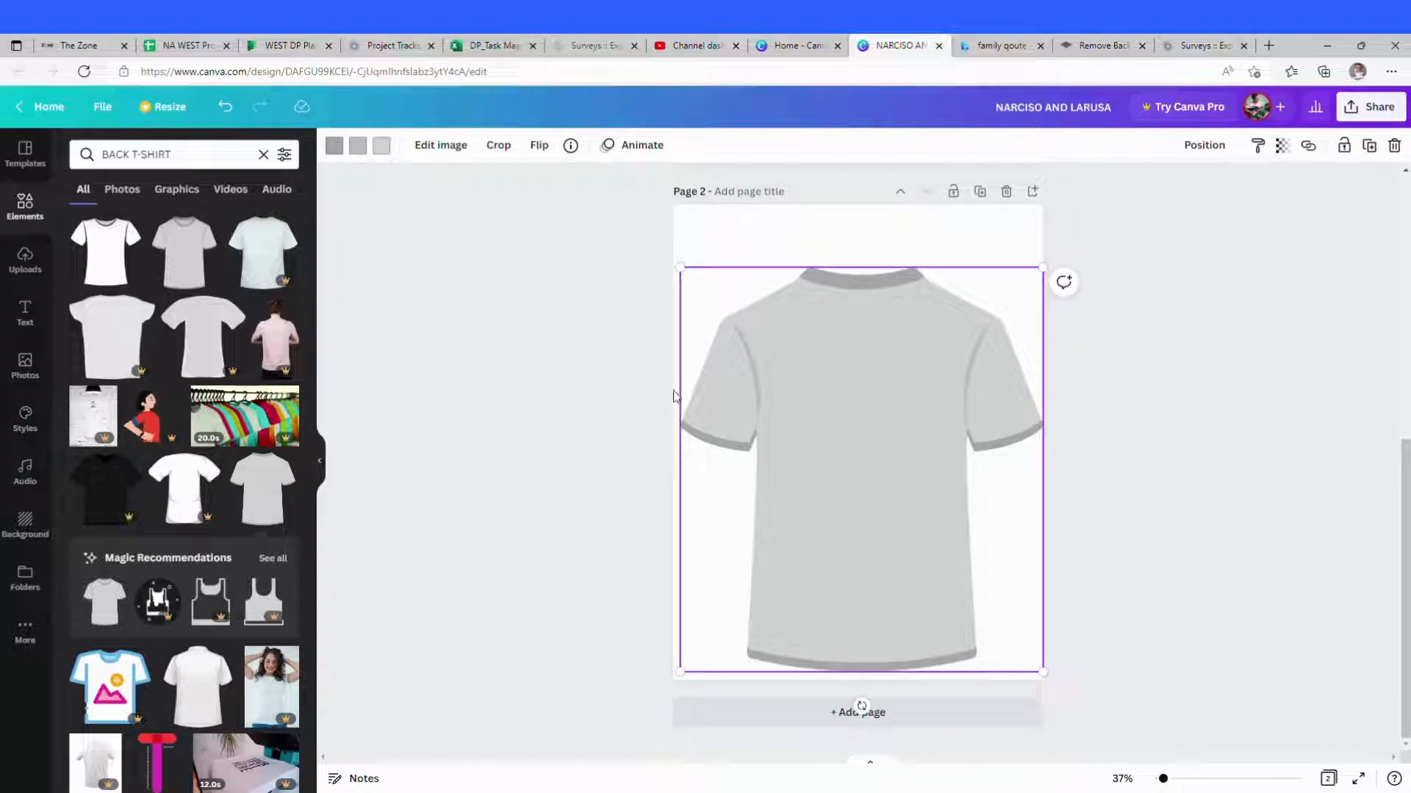
Step: Add a subheading on the shirt's back reading BAUTISTA CLAN
left_click(25, 313)
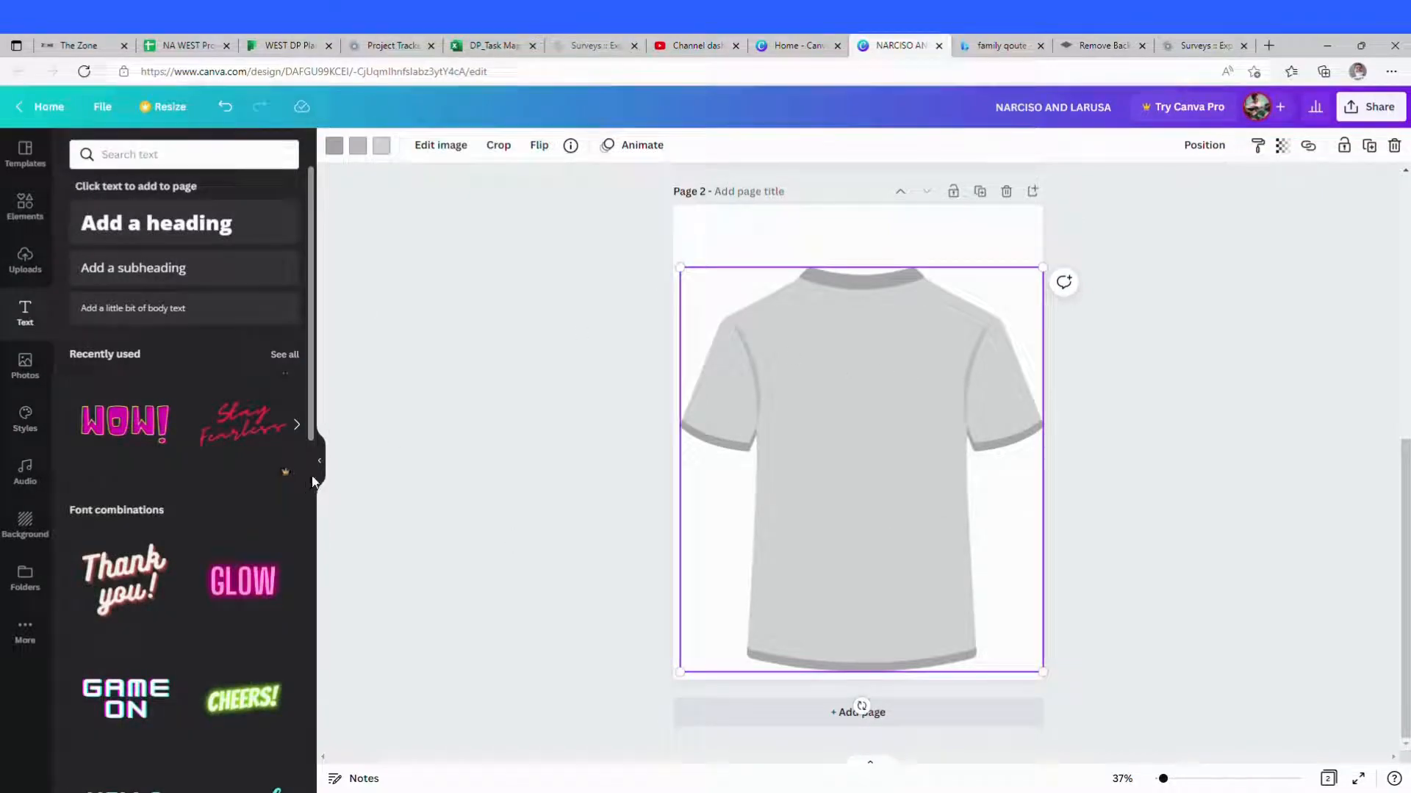
left_click(198, 267)
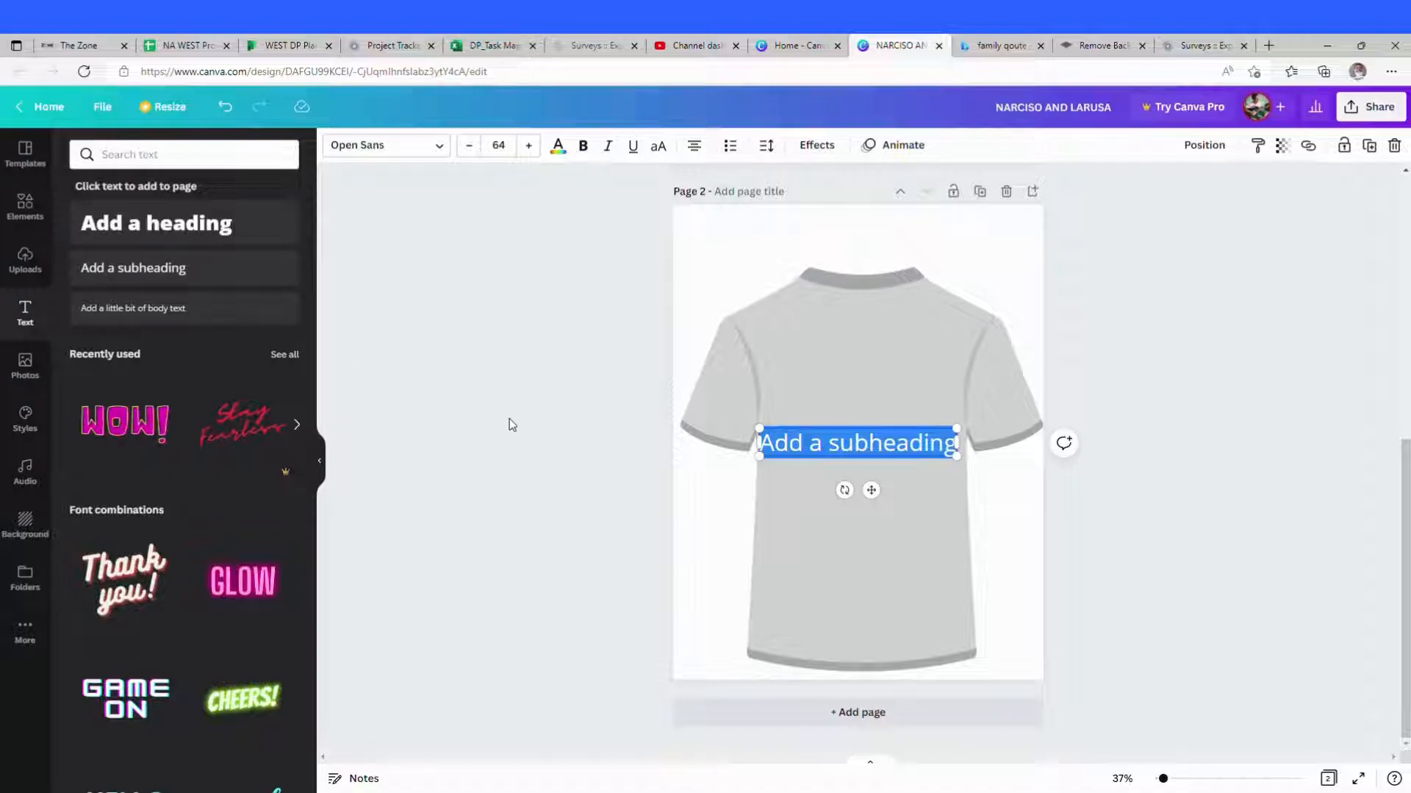
type("BAUITS")
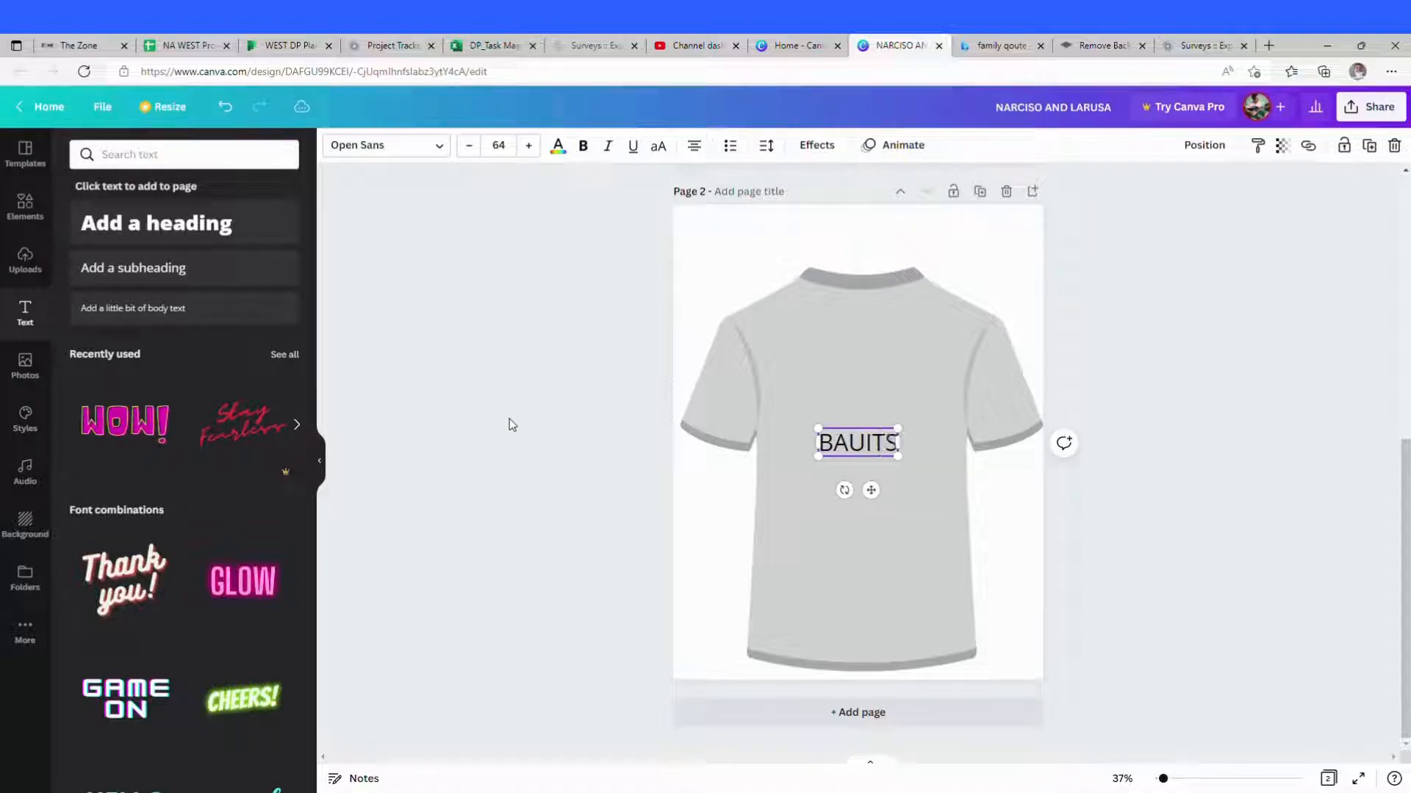
type("TA")
key("BackSpace")
key("BackSpace")
key("BackSpace")
key("BackSpace")
key("BackSpace")
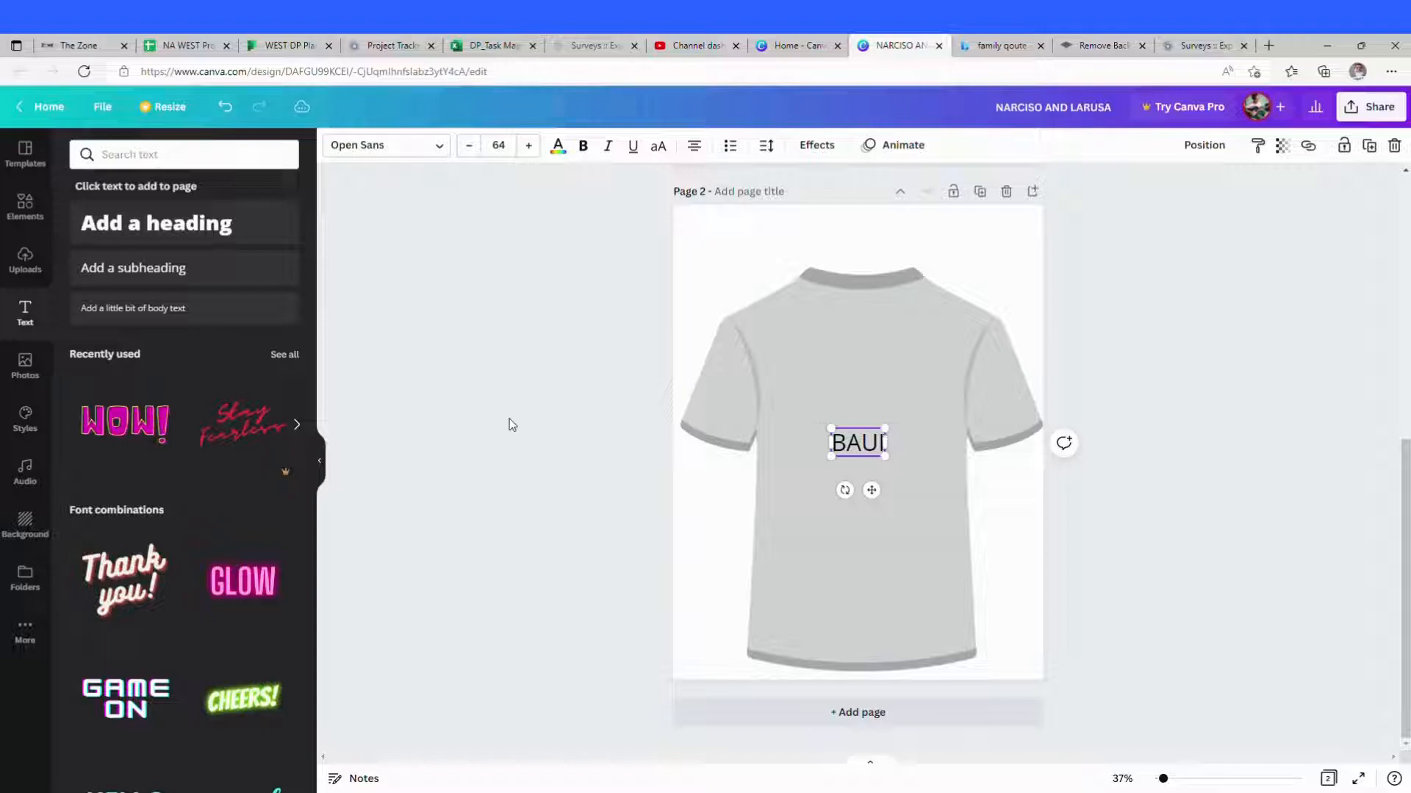
type("R")
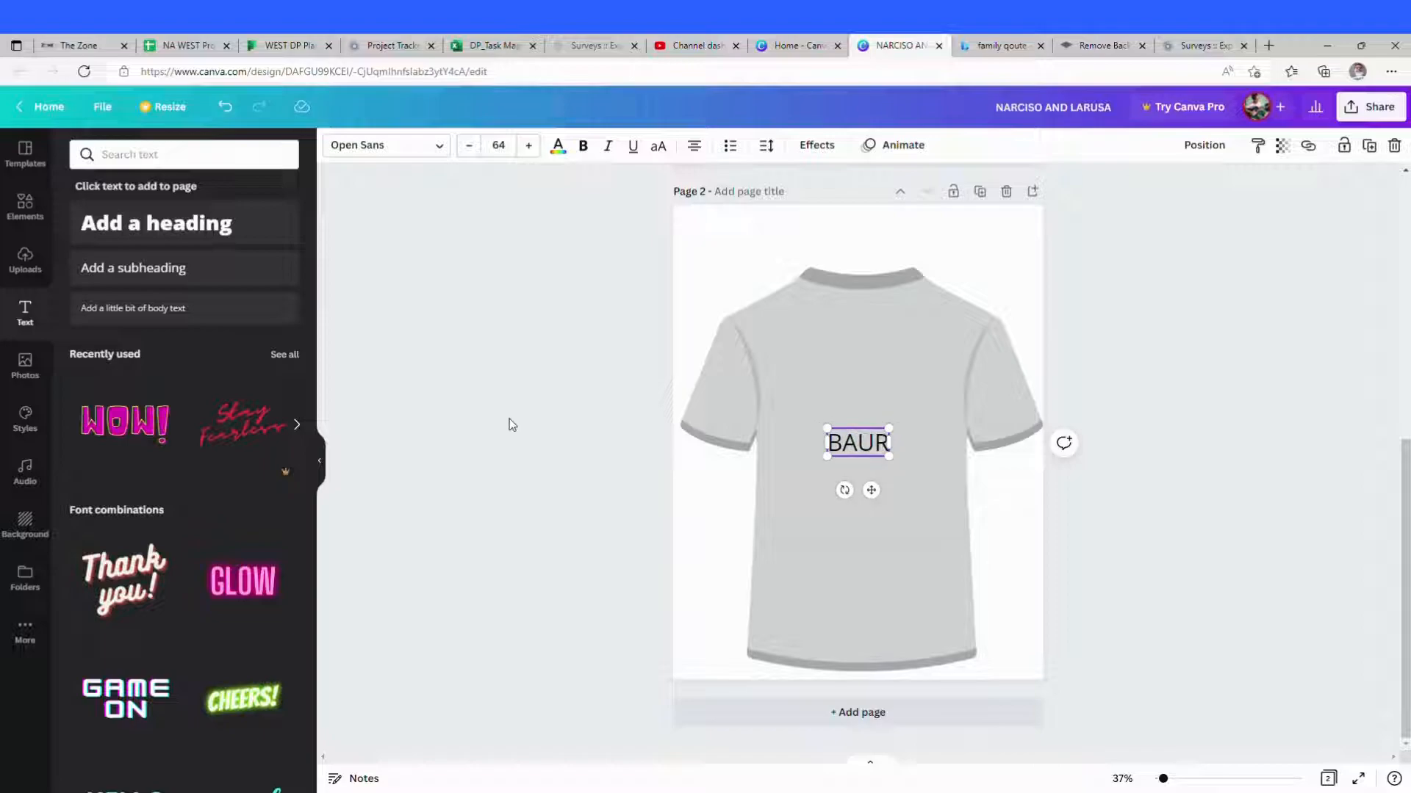
key("BackSpace")
type("TIST")
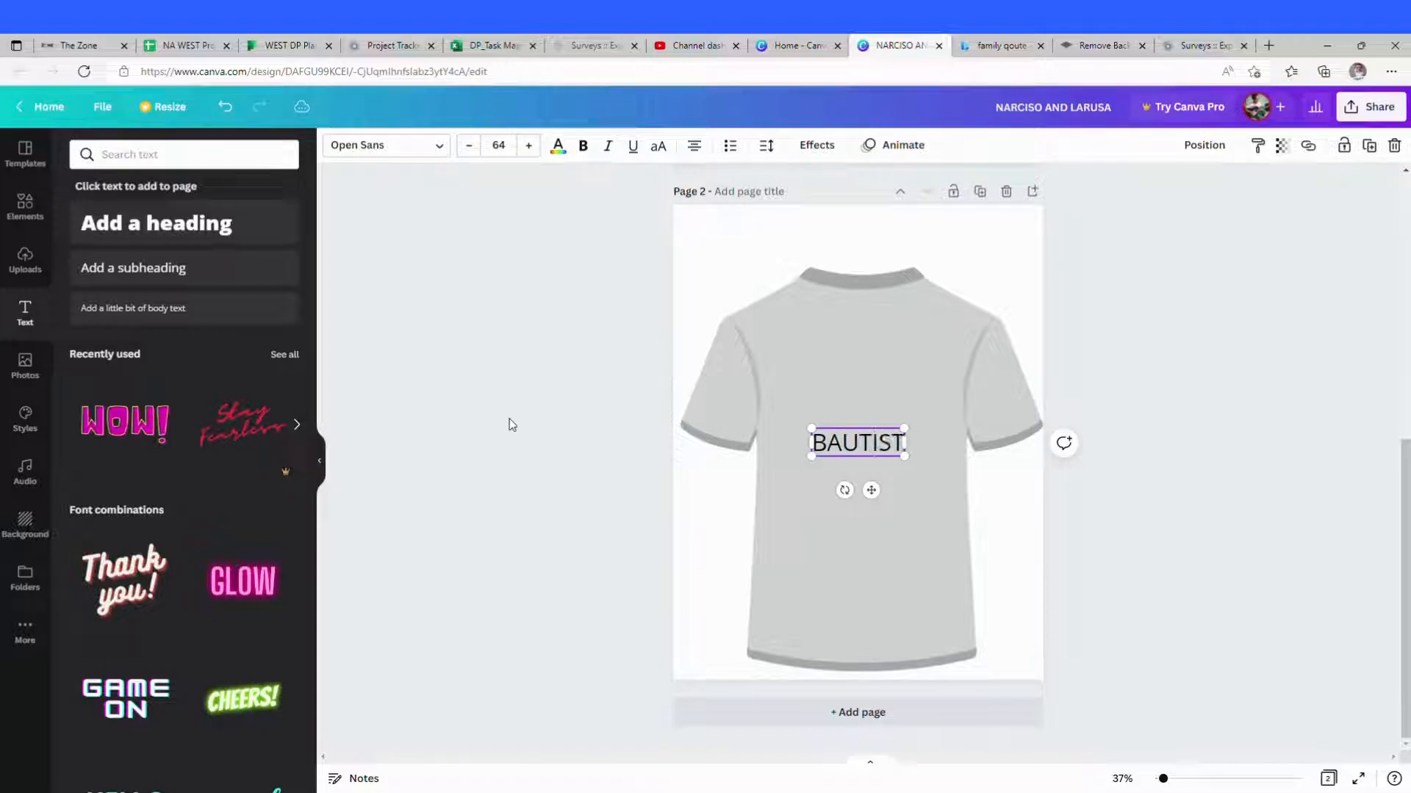
type("A")
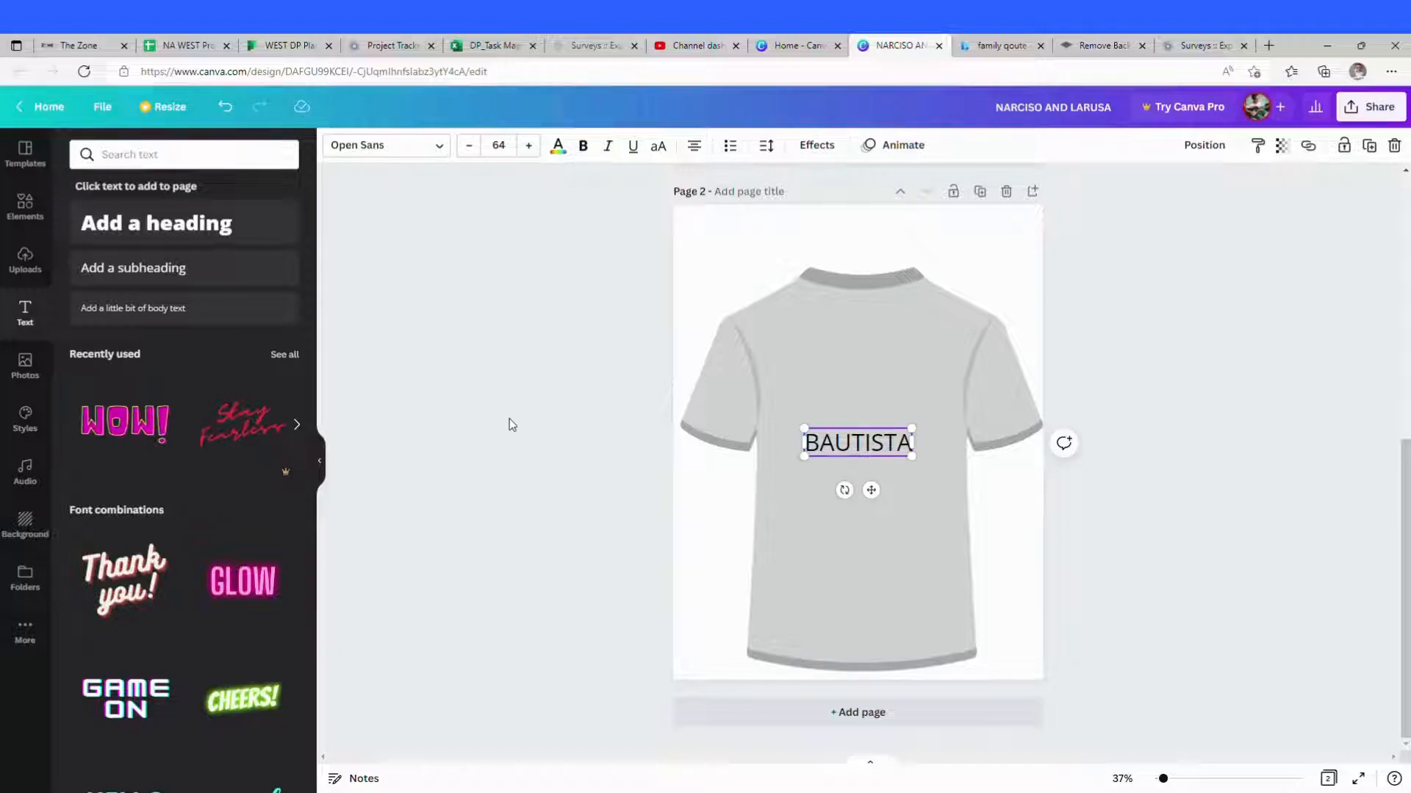
type(" CLAN")
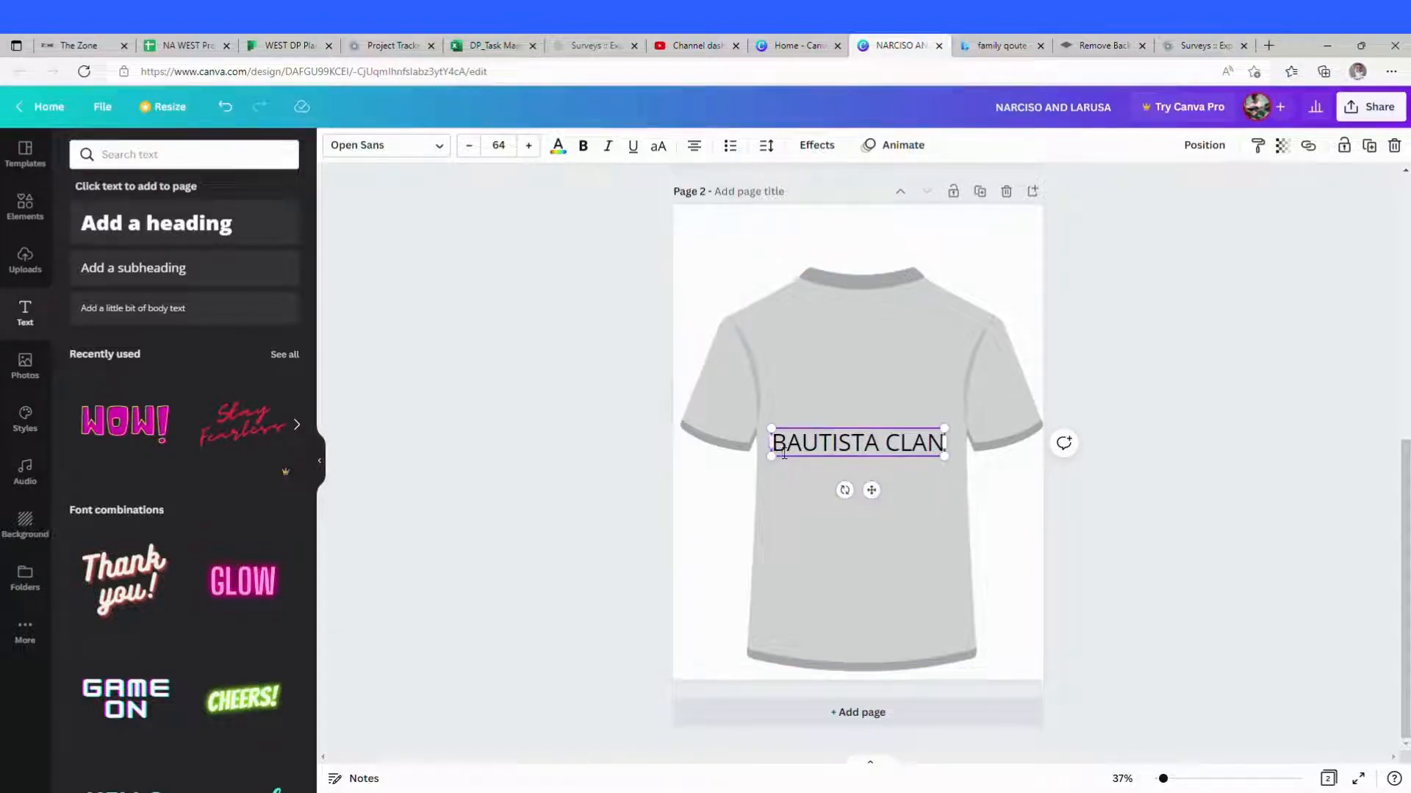
Step: Set the BAUTISTA CLAN text's font to Fibre and move it up near the shirt's collar
left_click_drag(777, 453, 952, 461)
left_click(886, 450)
triple_click(886, 451)
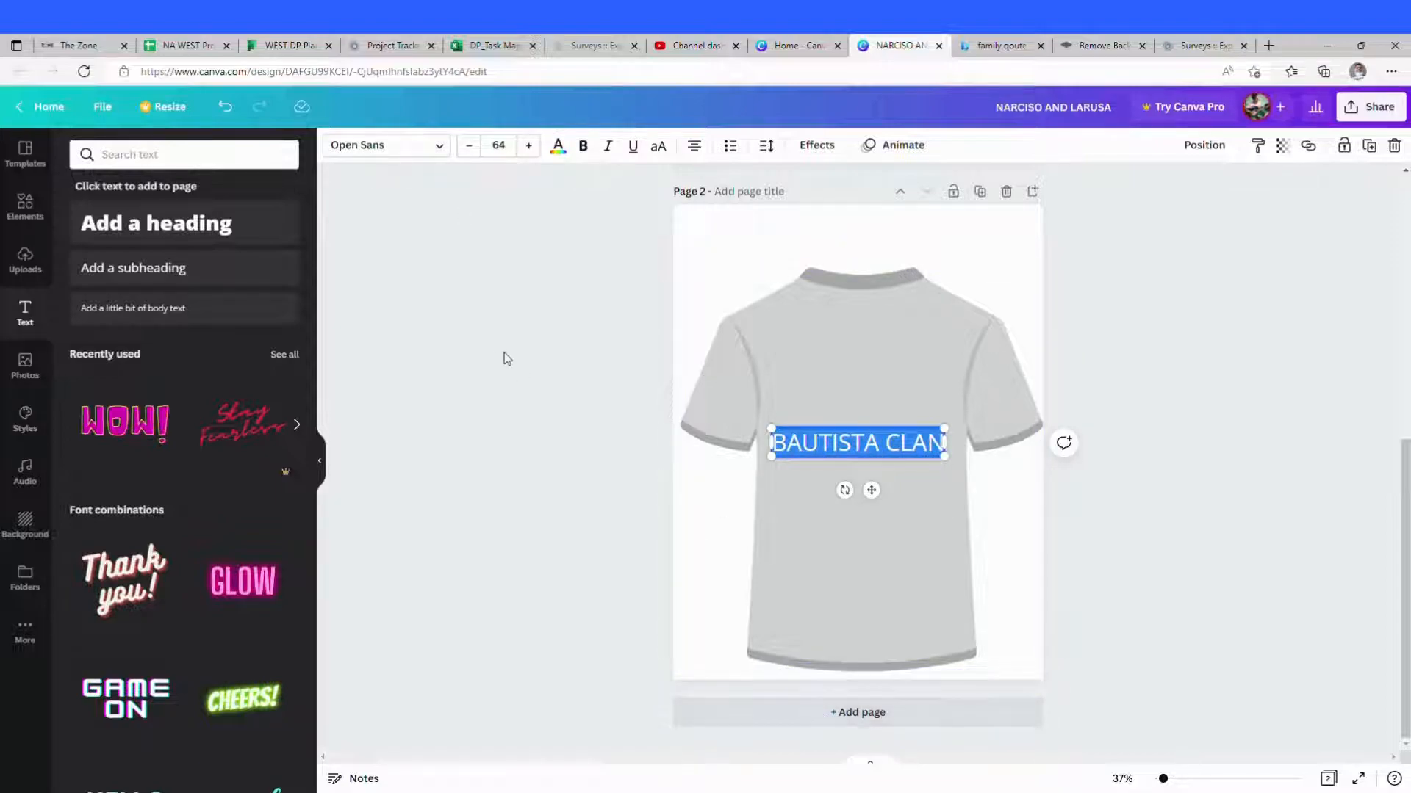
left_click(441, 151)
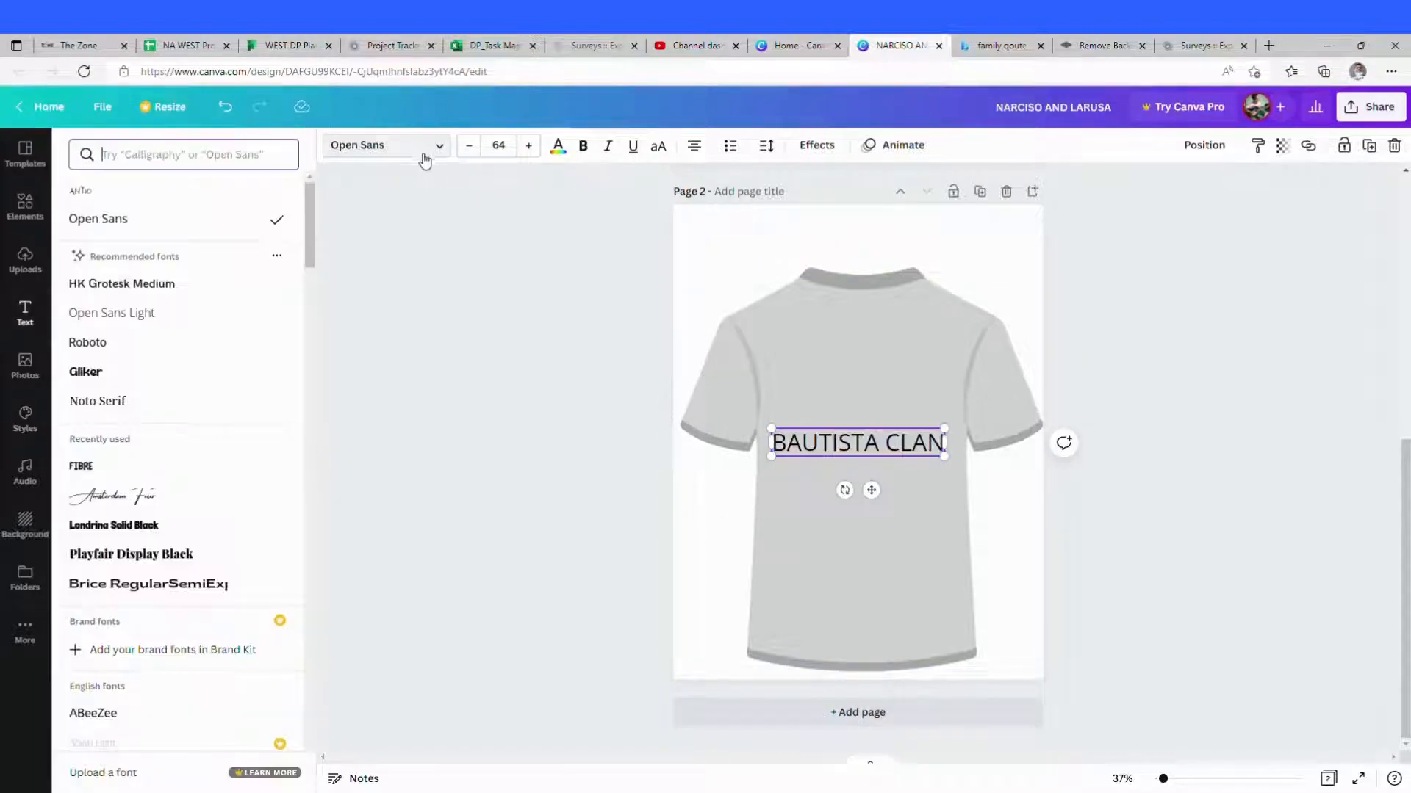
left_click(94, 467)
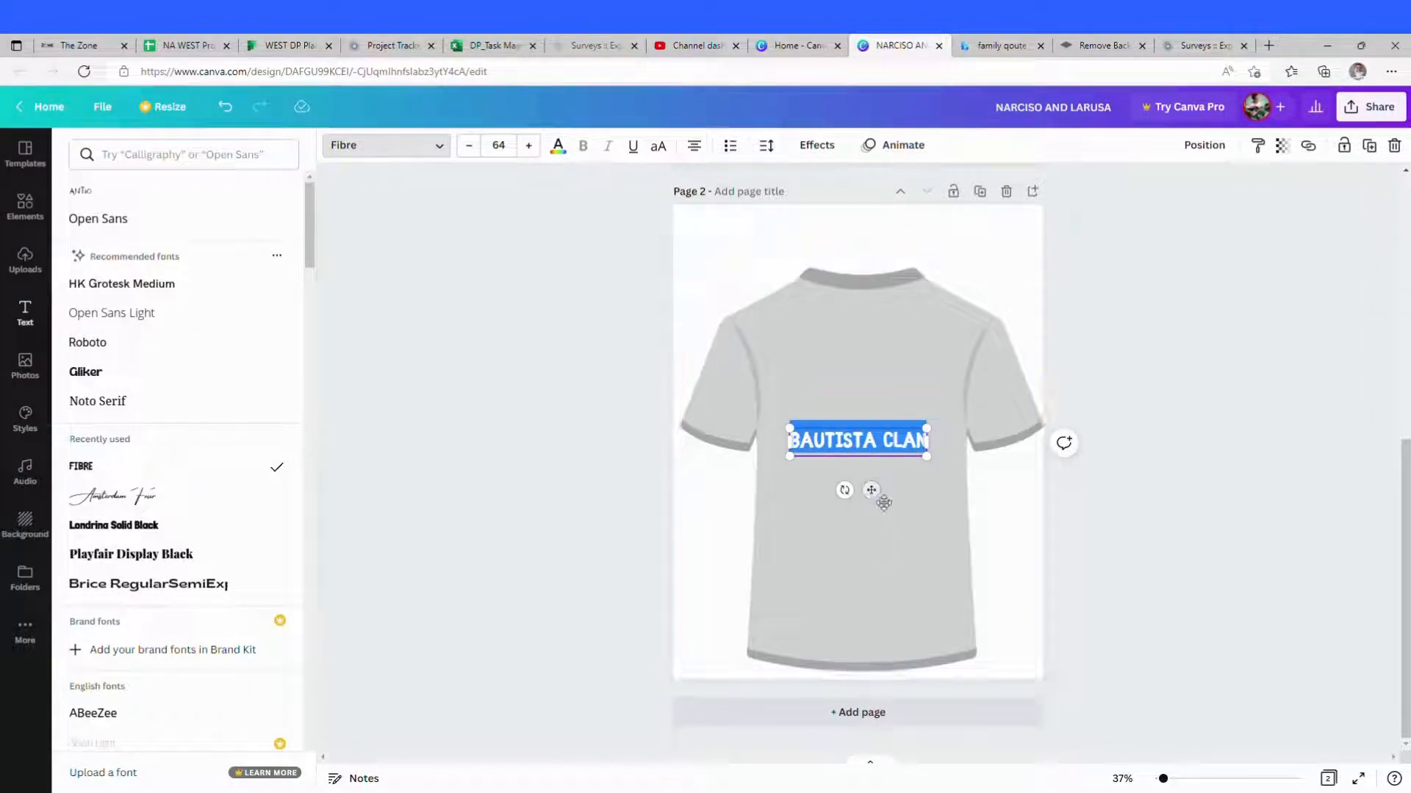
left_click_drag(871, 490, 875, 350)
left_click(878, 383)
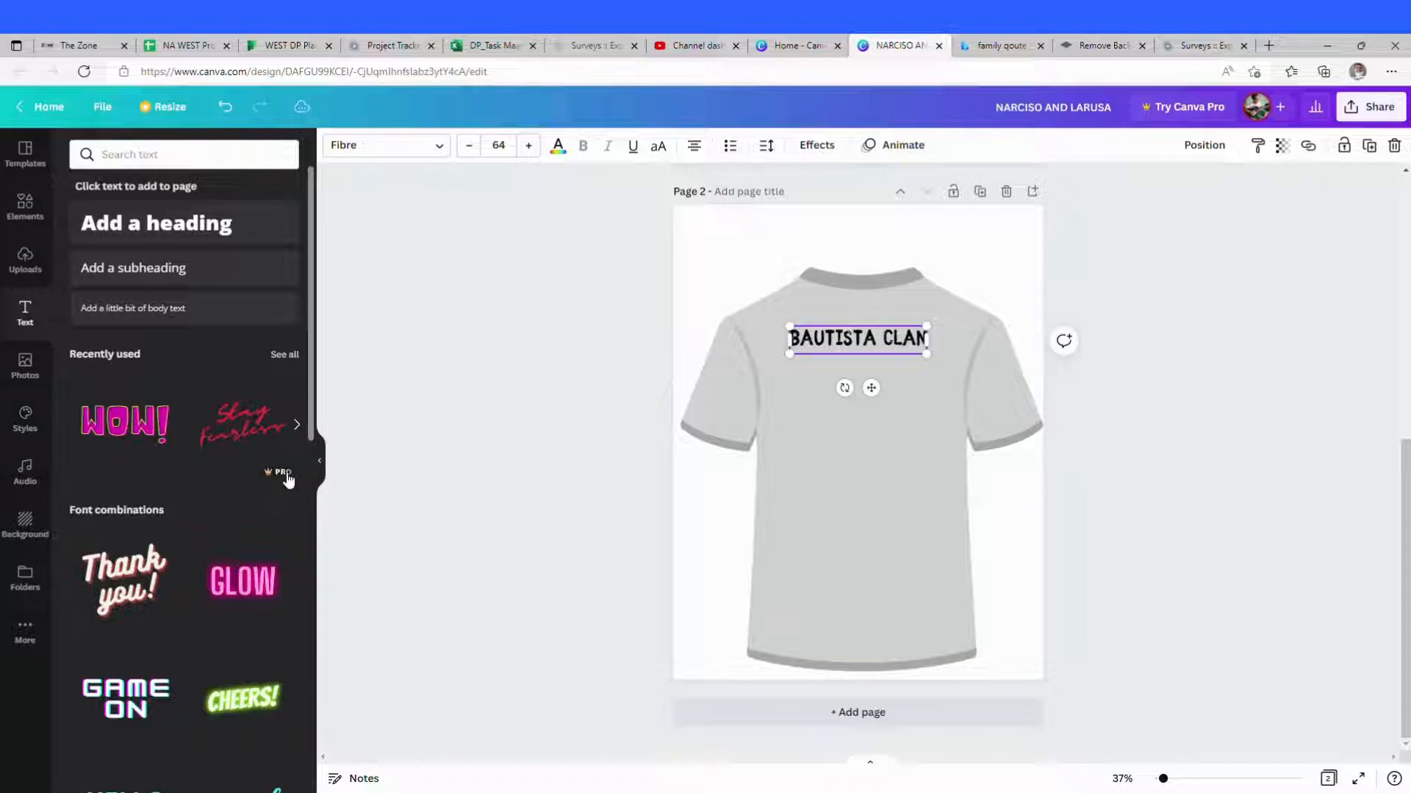
Step: Add a second subheading reading FAMILY REUNION 2022 below the clan name and widen its text box
left_click(204, 278)
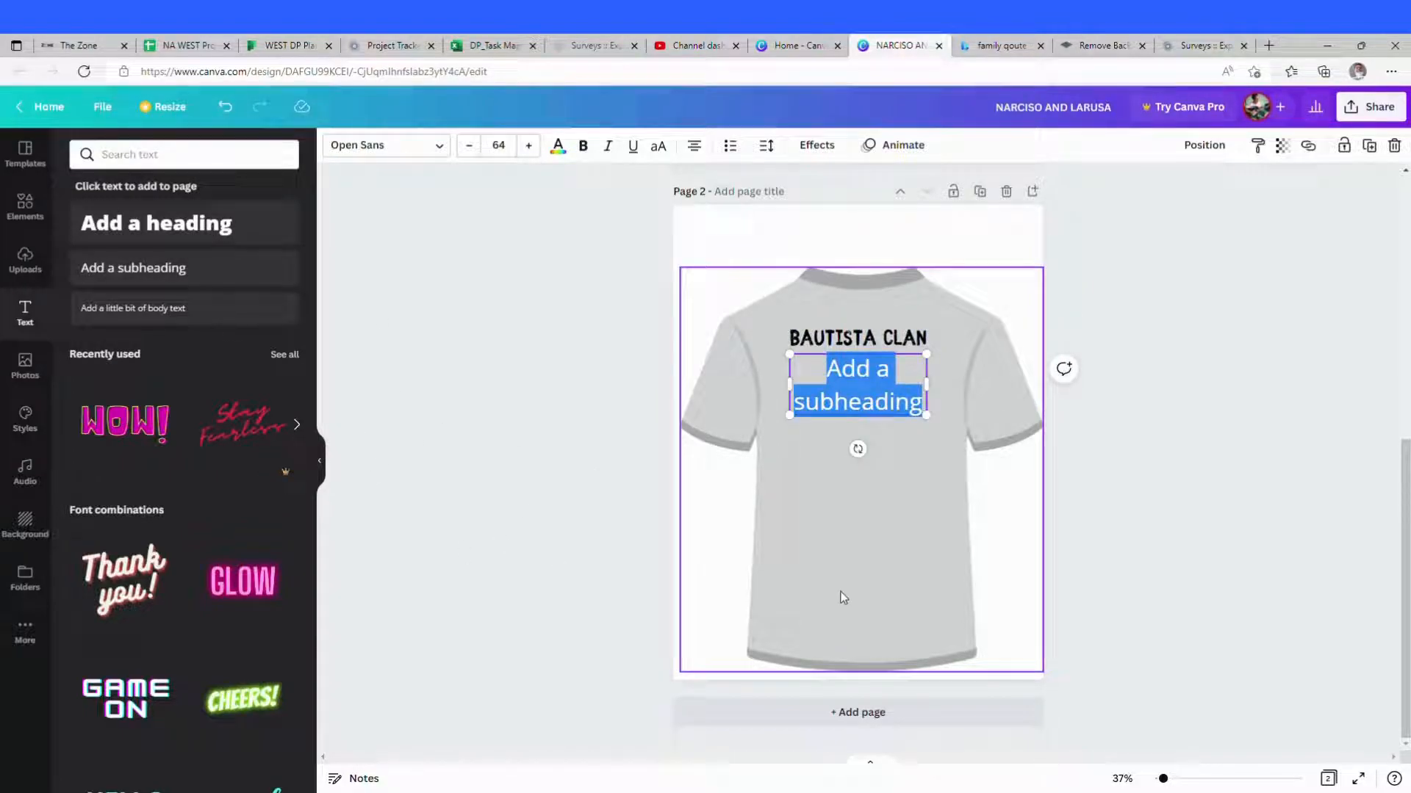
type("FAMI")
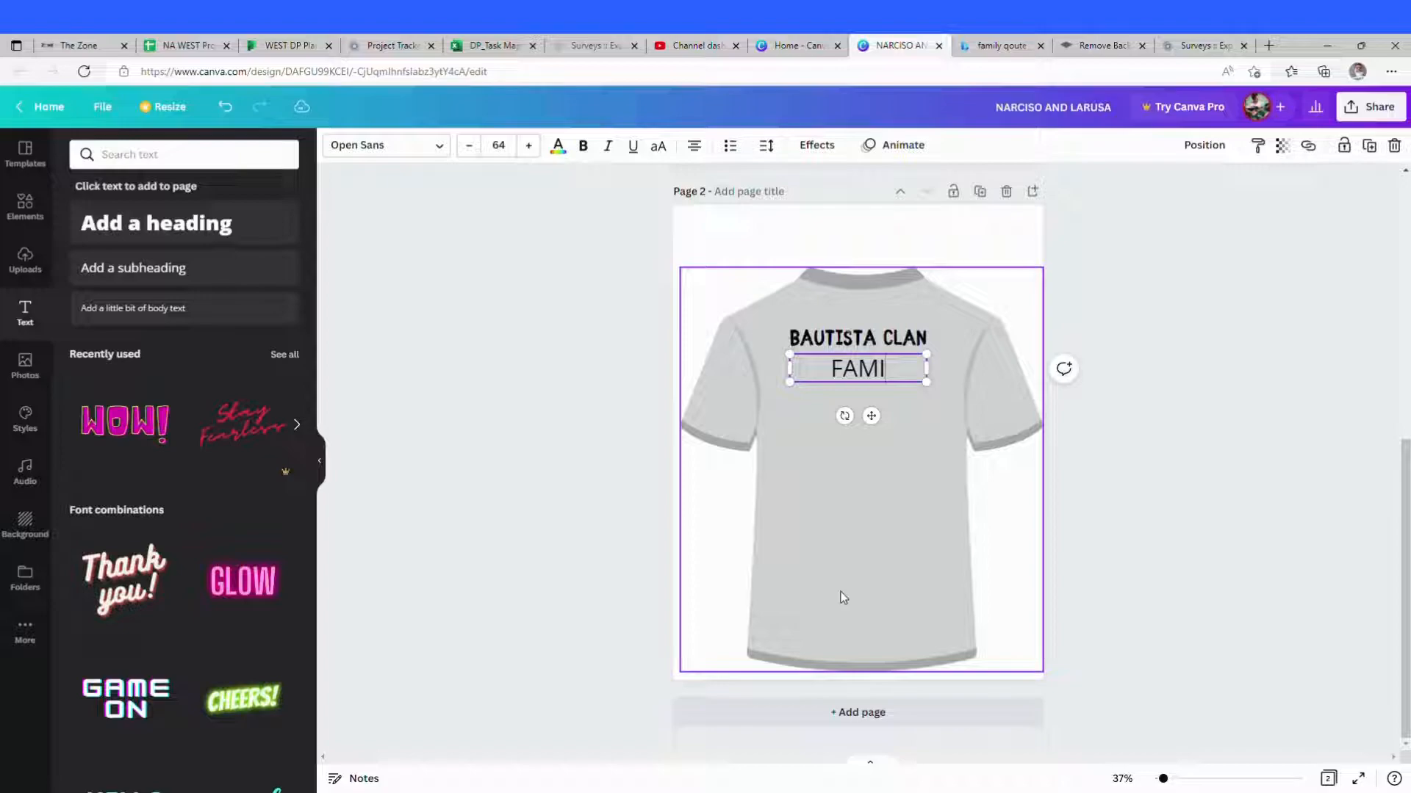
type("LI RER")
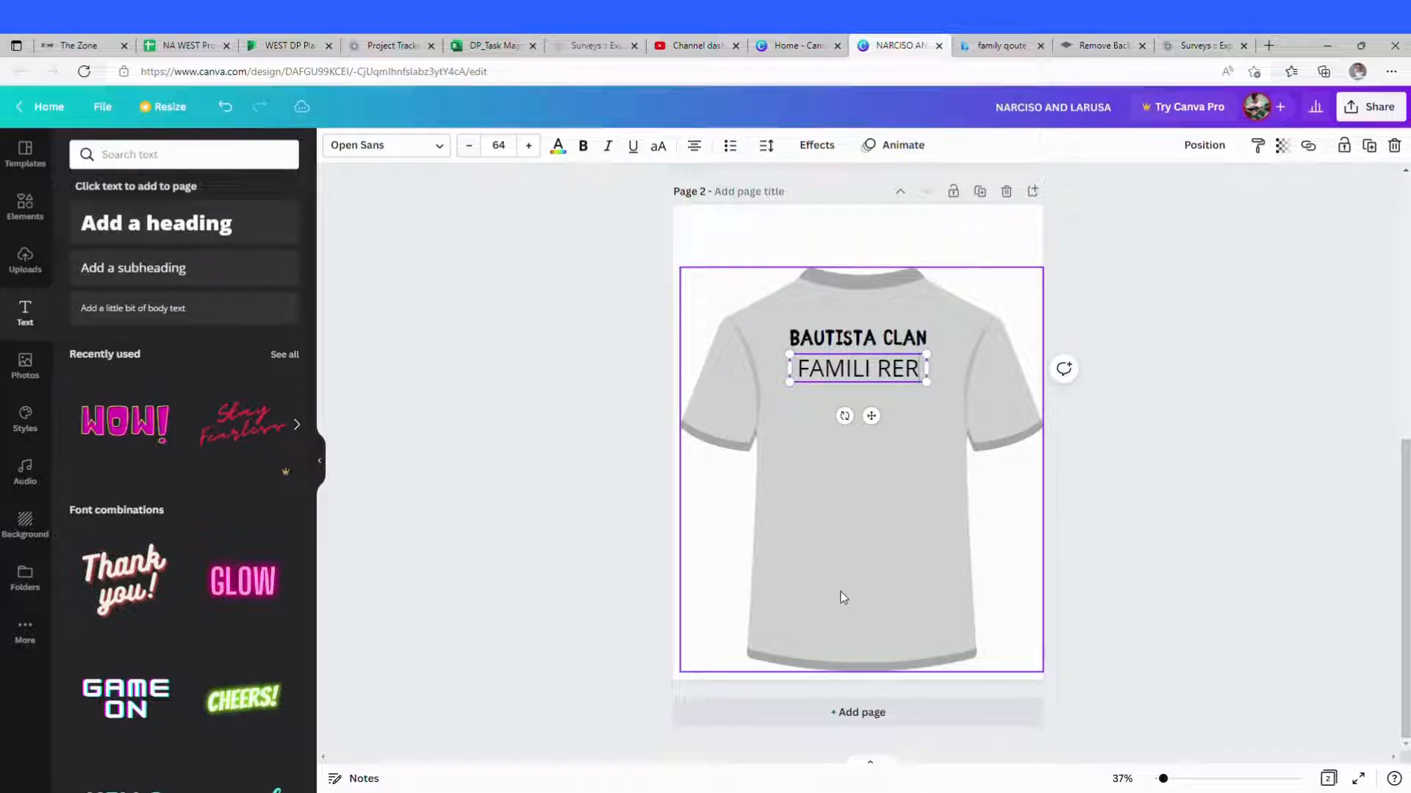
key("BackSpace")
type("UR")
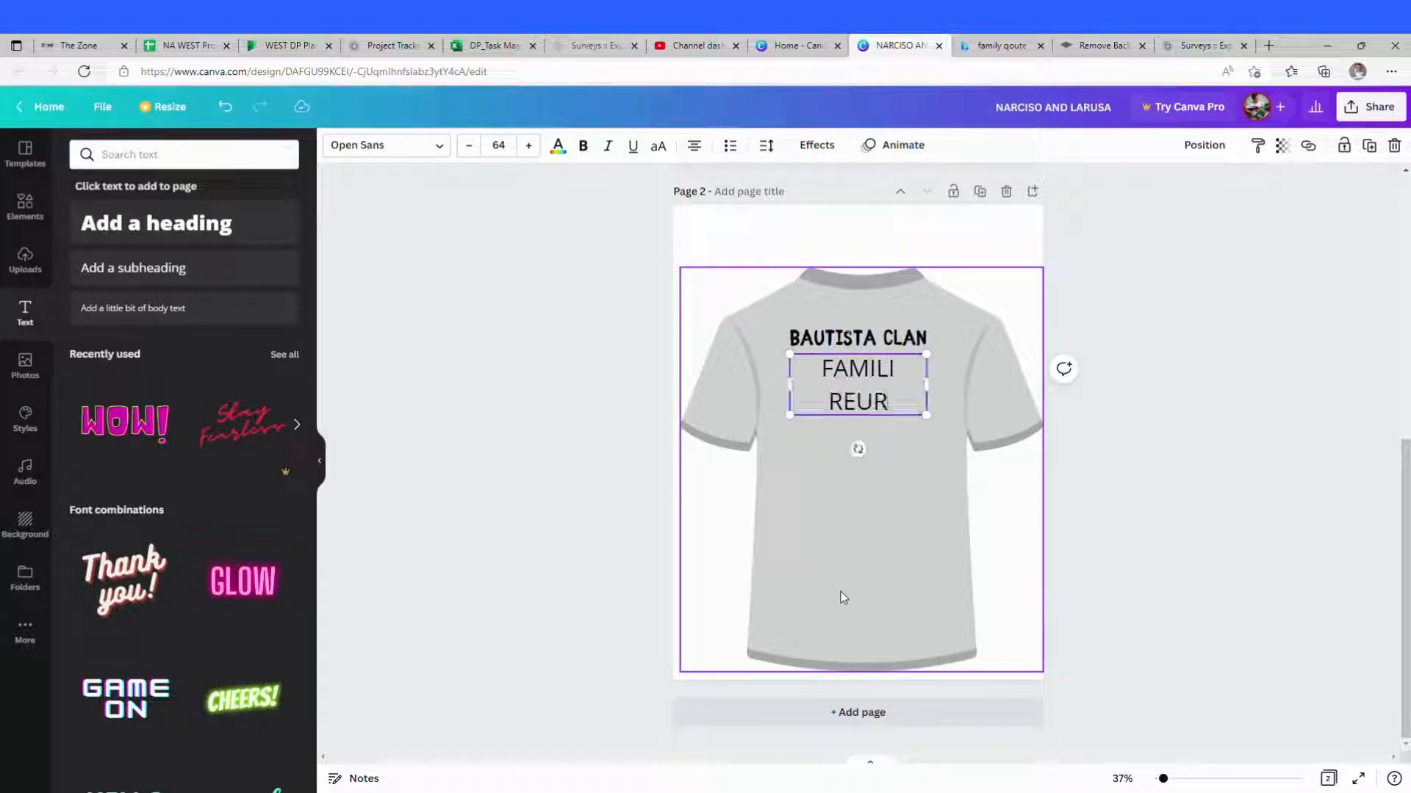
key("BackSpace")
type("NI")
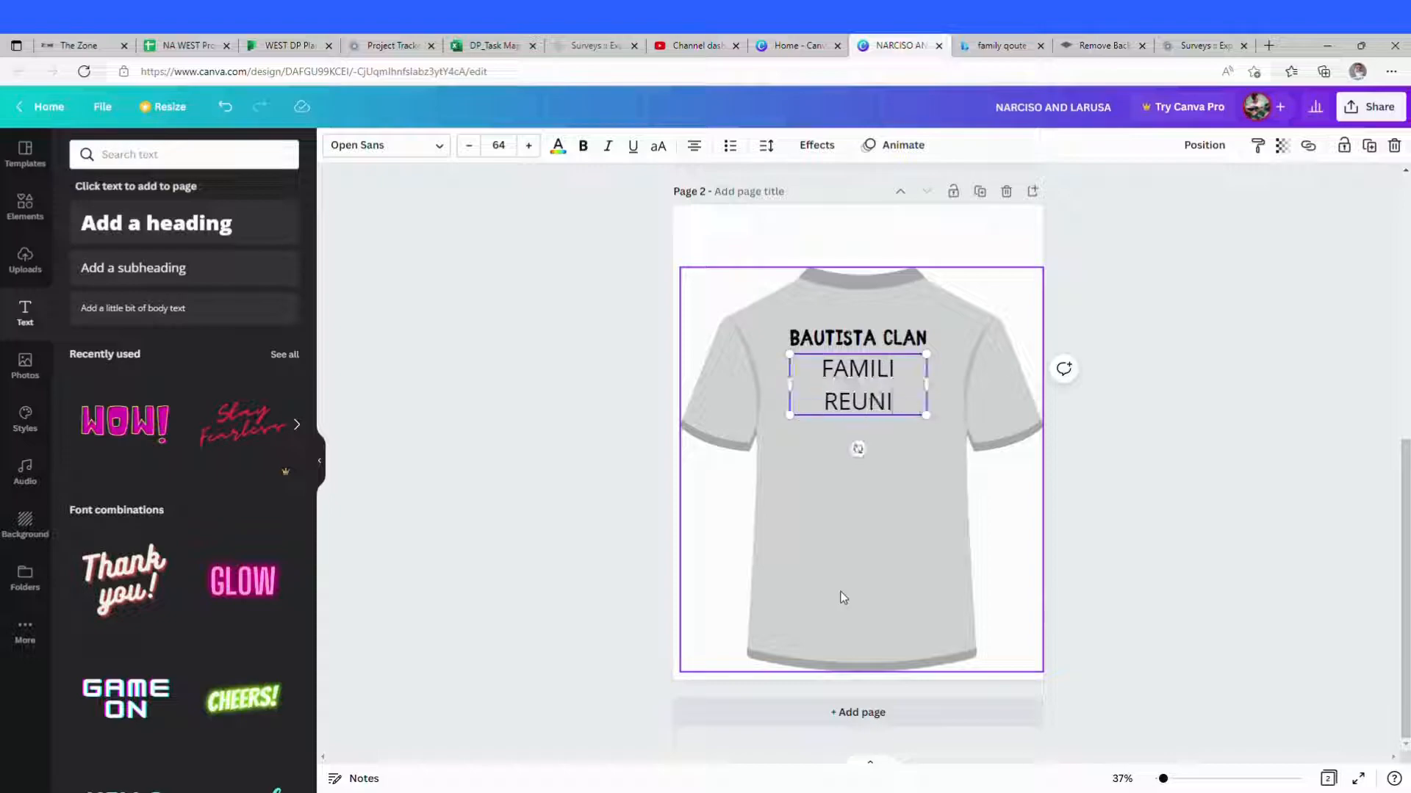
type("ON 2022")
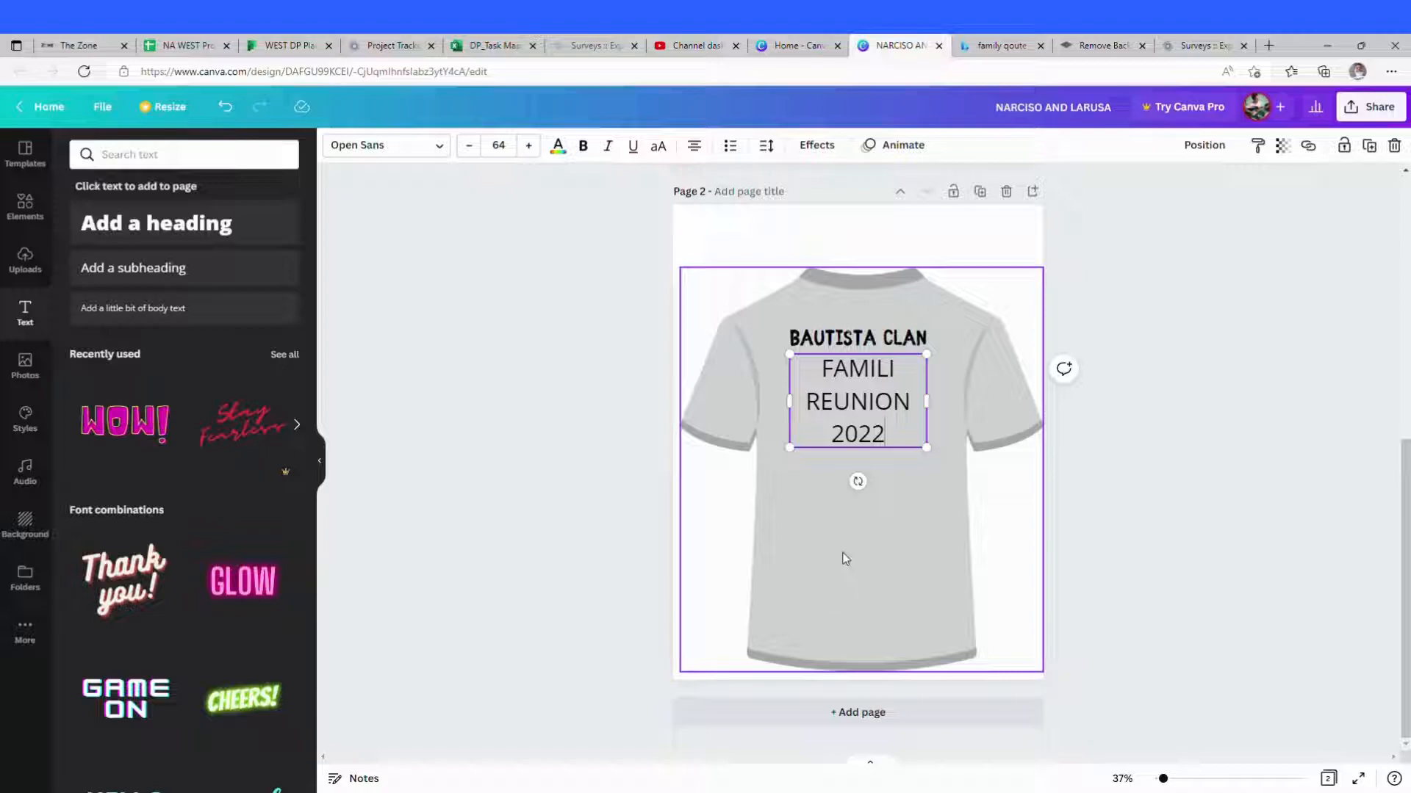
key("BackSpace")
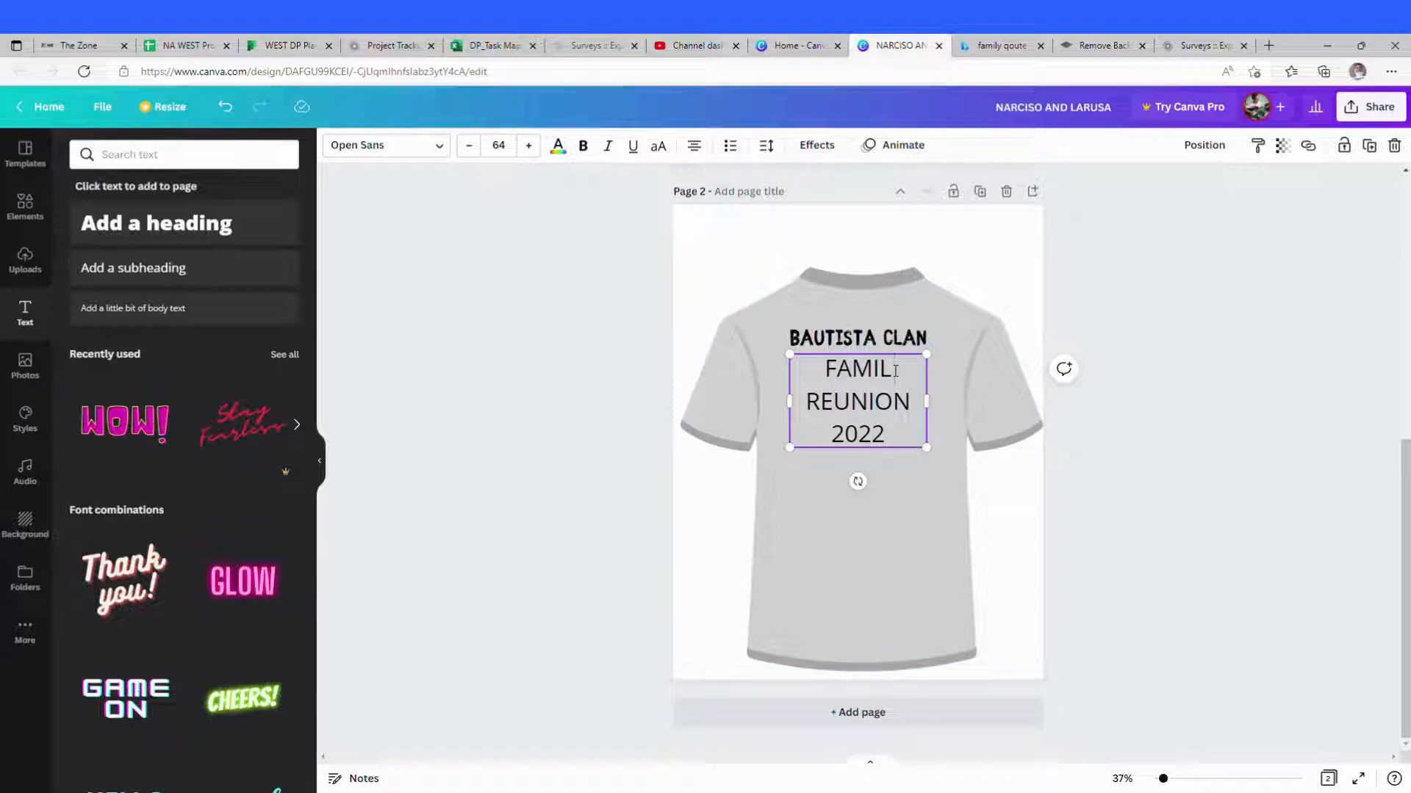
type("Y")
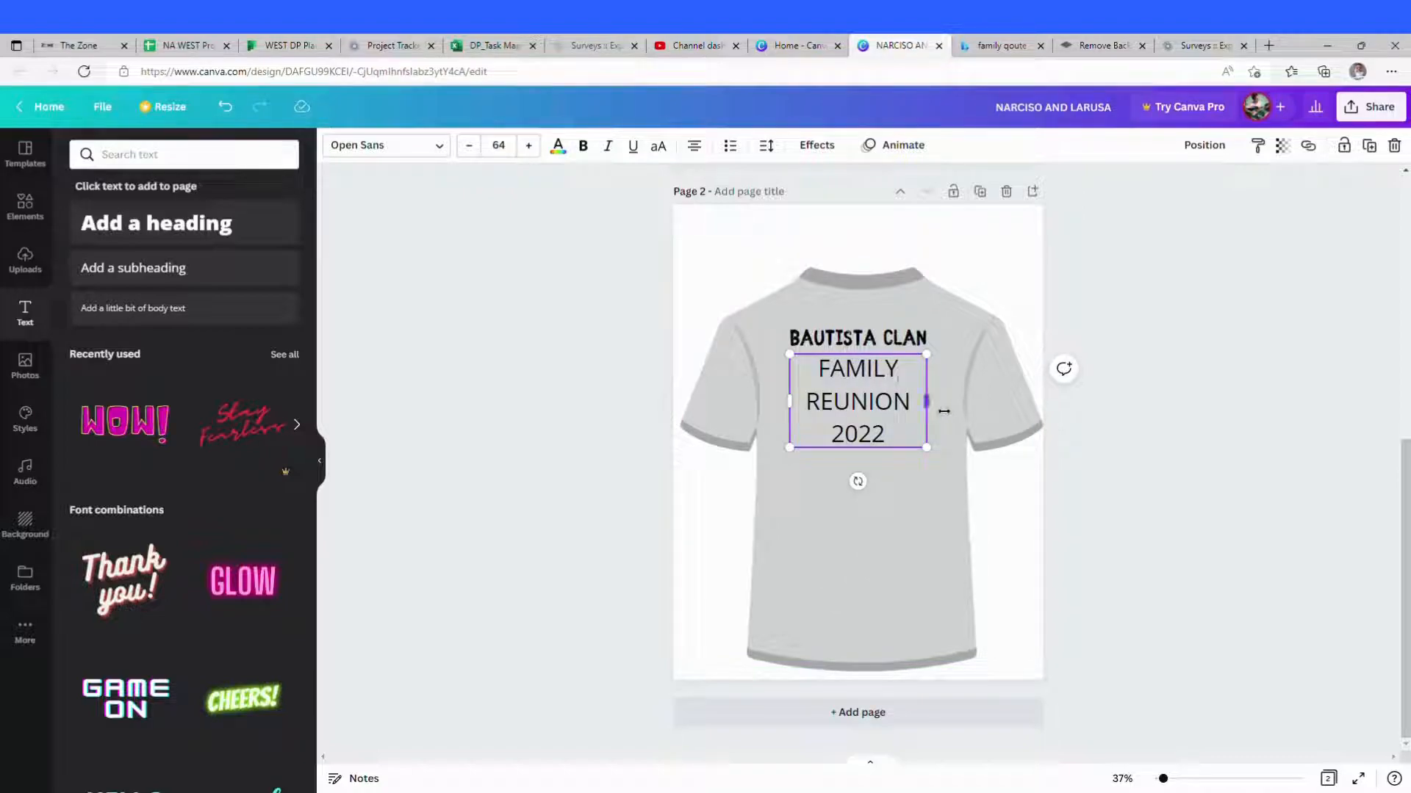
left_click_drag(939, 408, 901, 432)
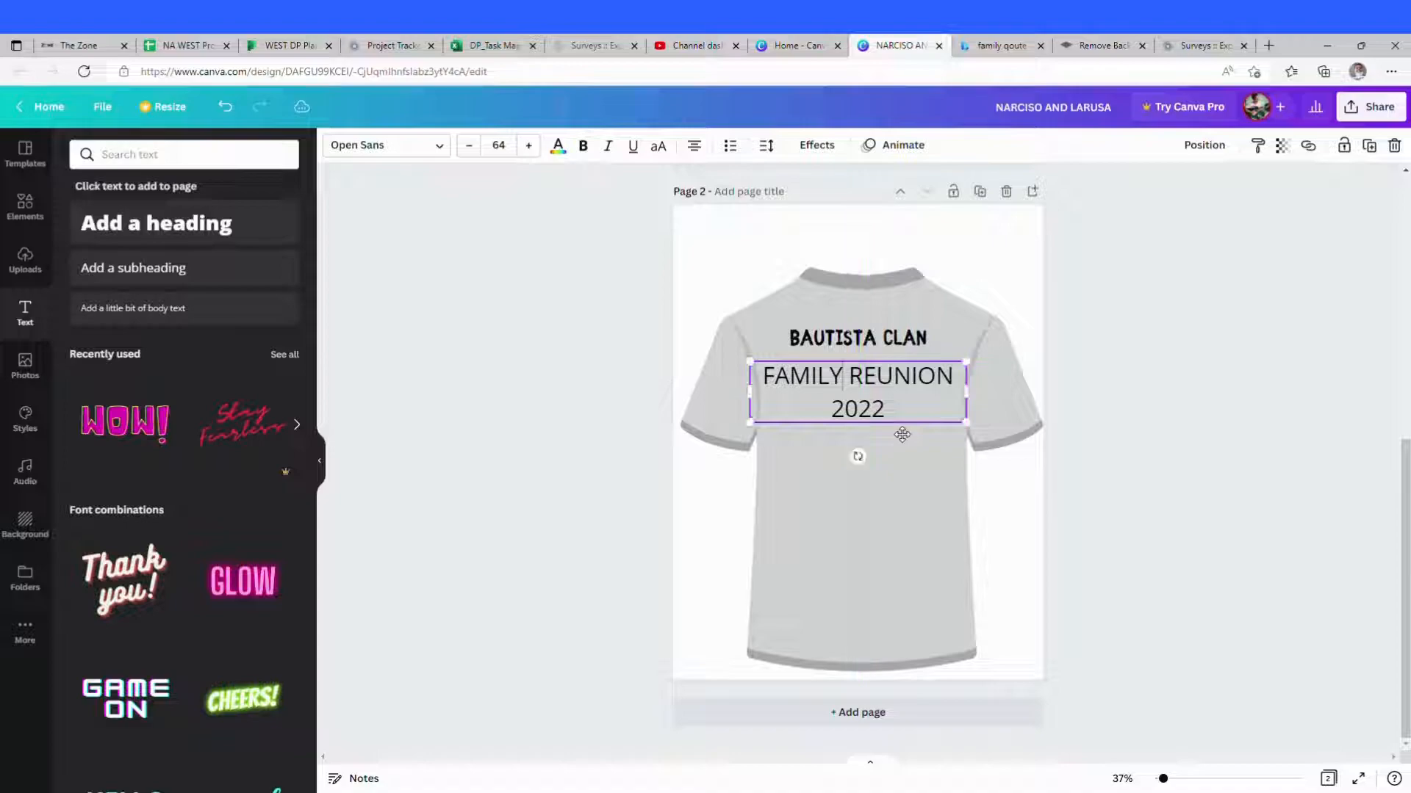
Step: Change the FAMILY REUNION 2022 text's font to Londrina Solid Black
left_click(916, 496)
left_click(784, 378)
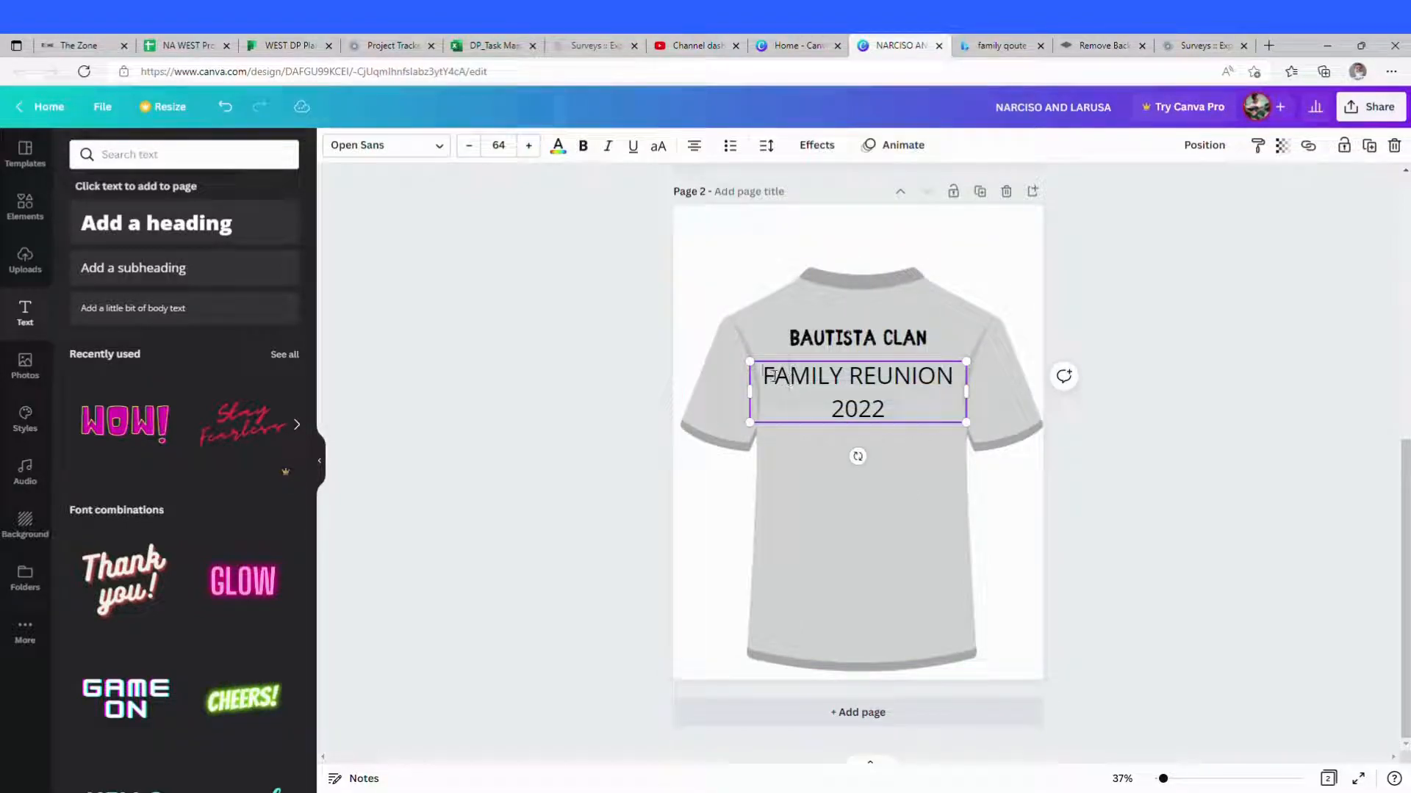
left_click(775, 376)
left_click(440, 148)
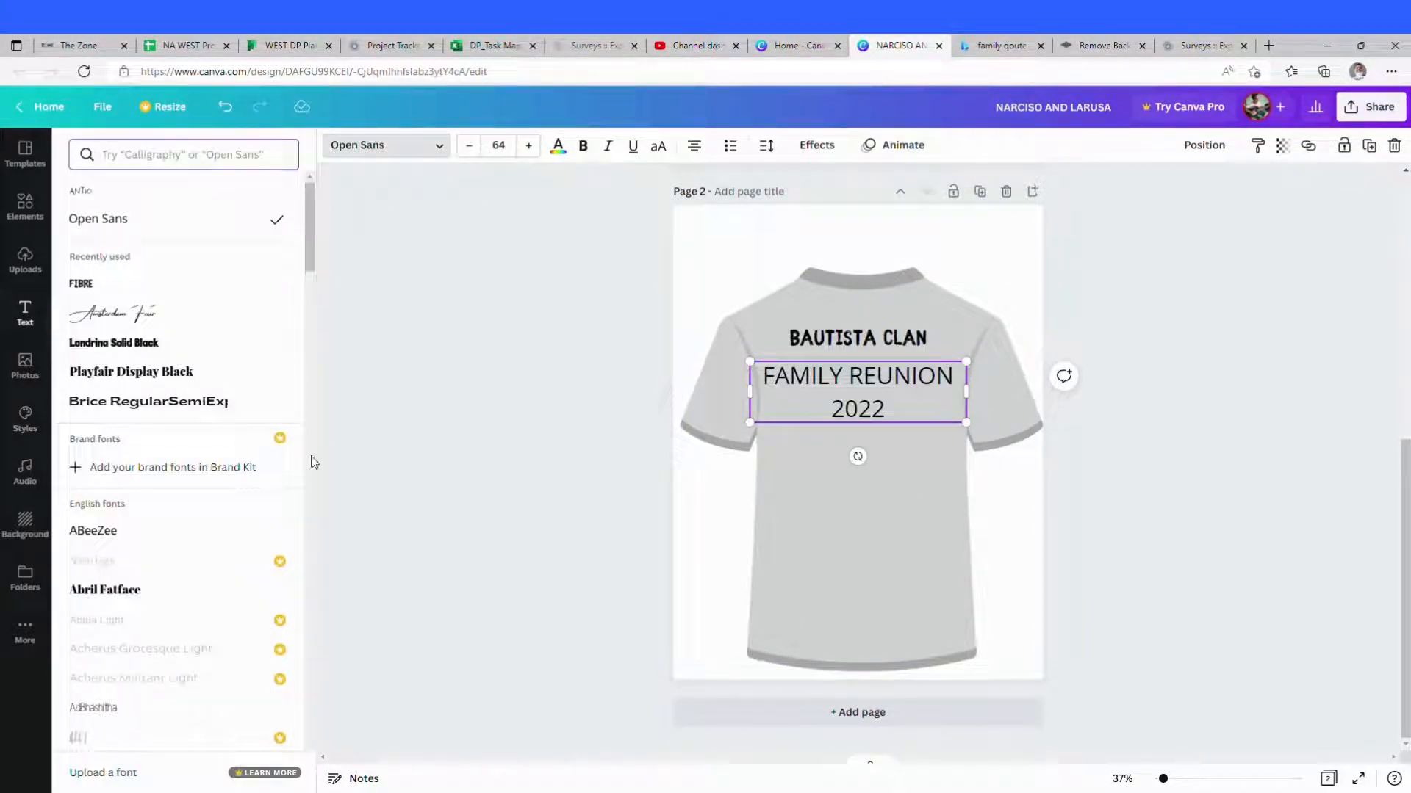
left_click(120, 534)
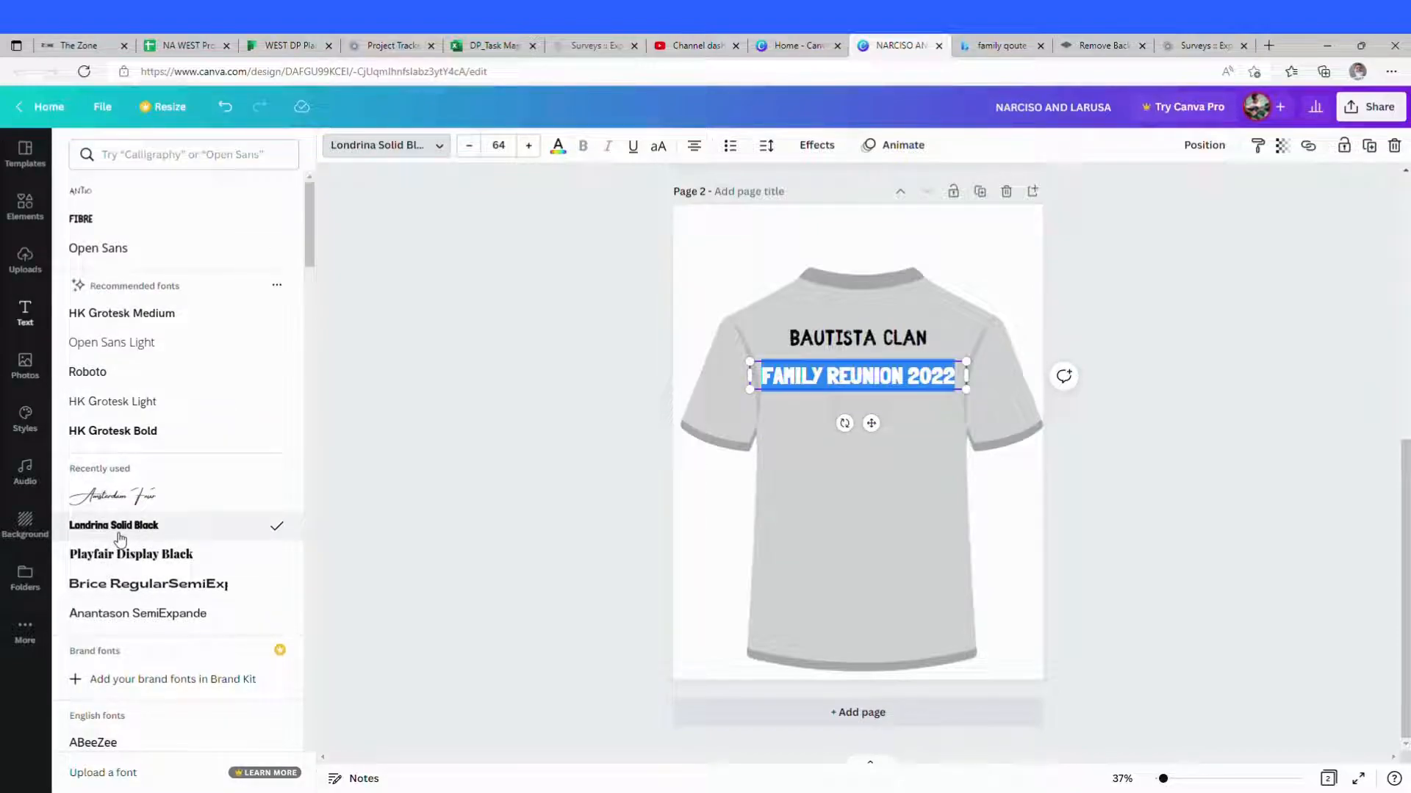
Step: Break the FAMILY REUNION 2022 text so 2022 sits on its own line beneath it
left_click(856, 578)
left_click(909, 378)
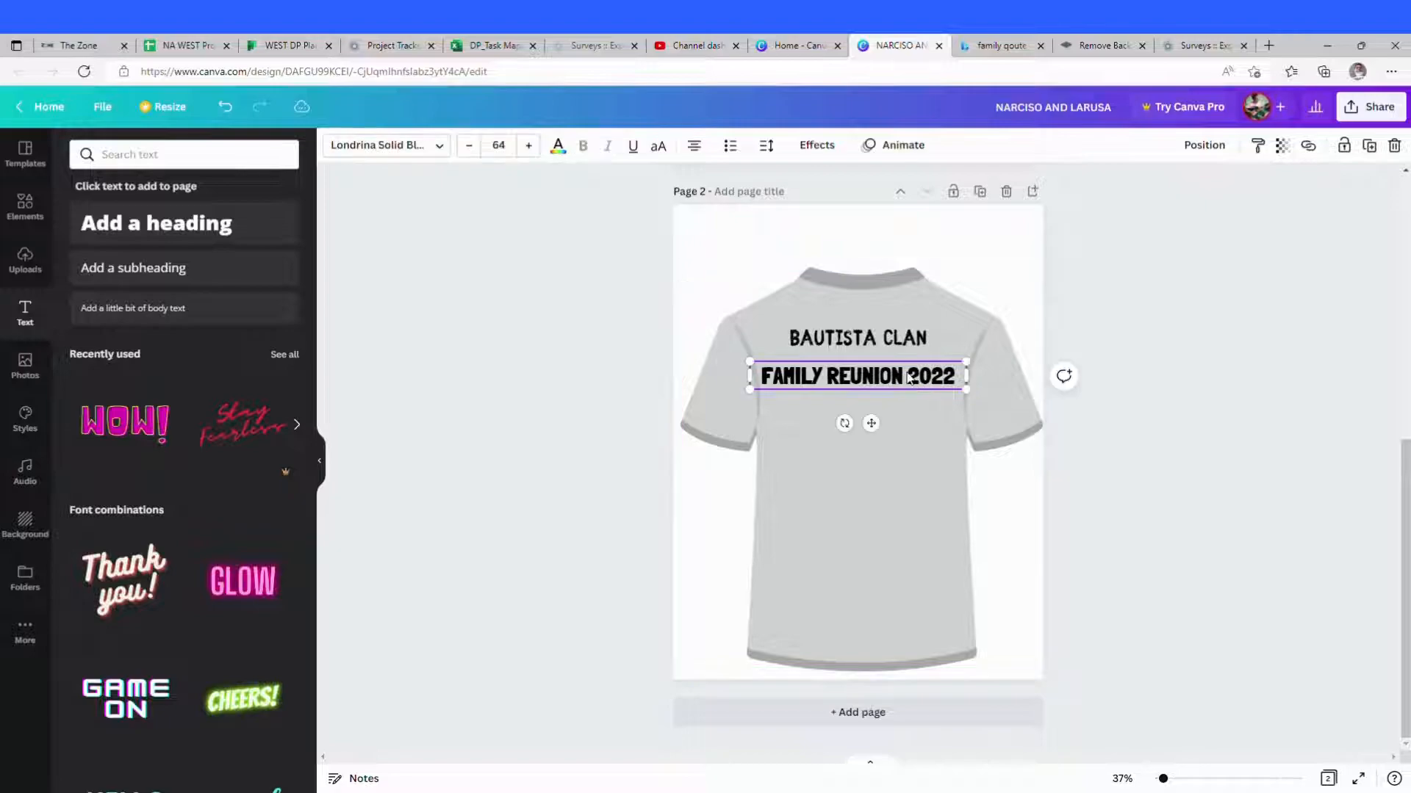
double_click(909, 377)
triple_click(914, 389)
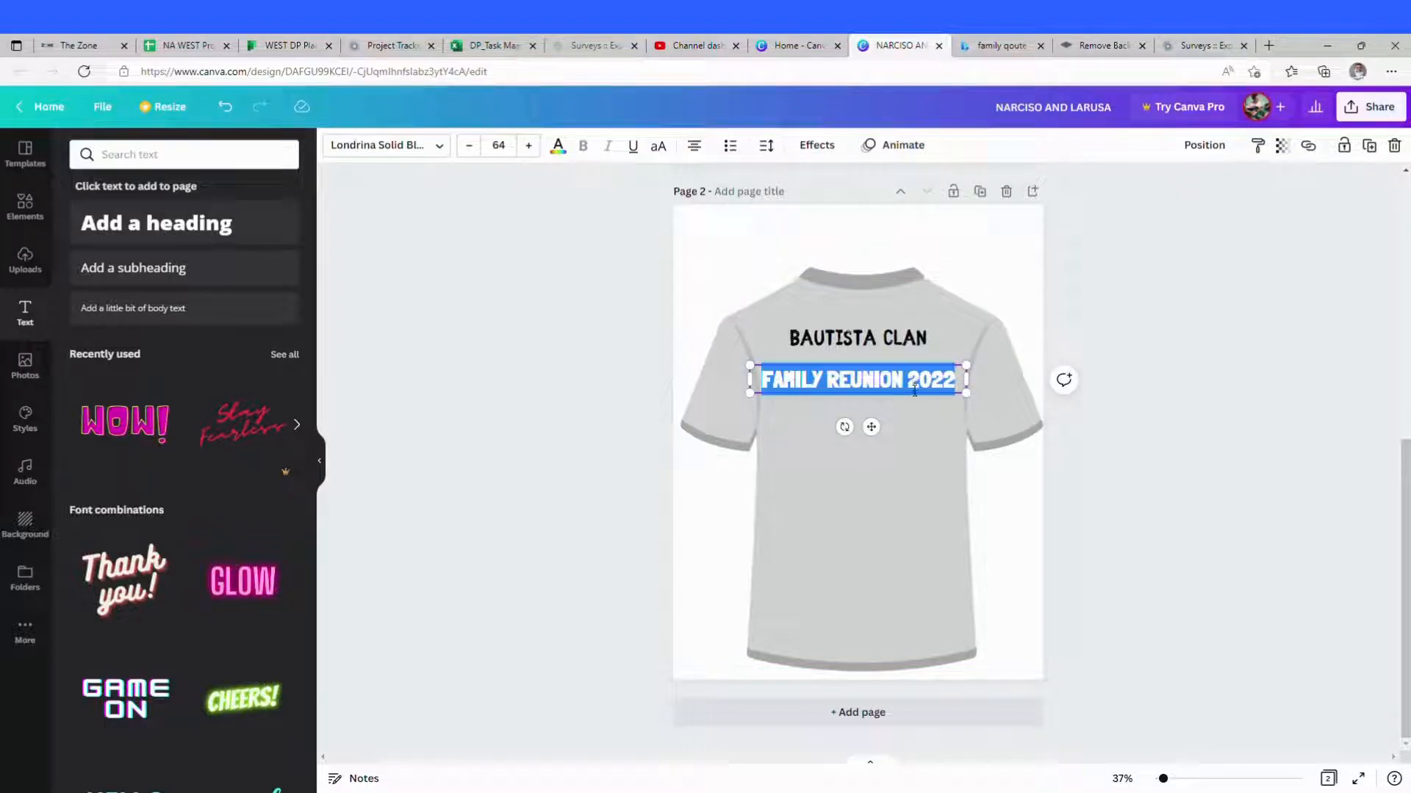
left_click(908, 389)
key("Return")
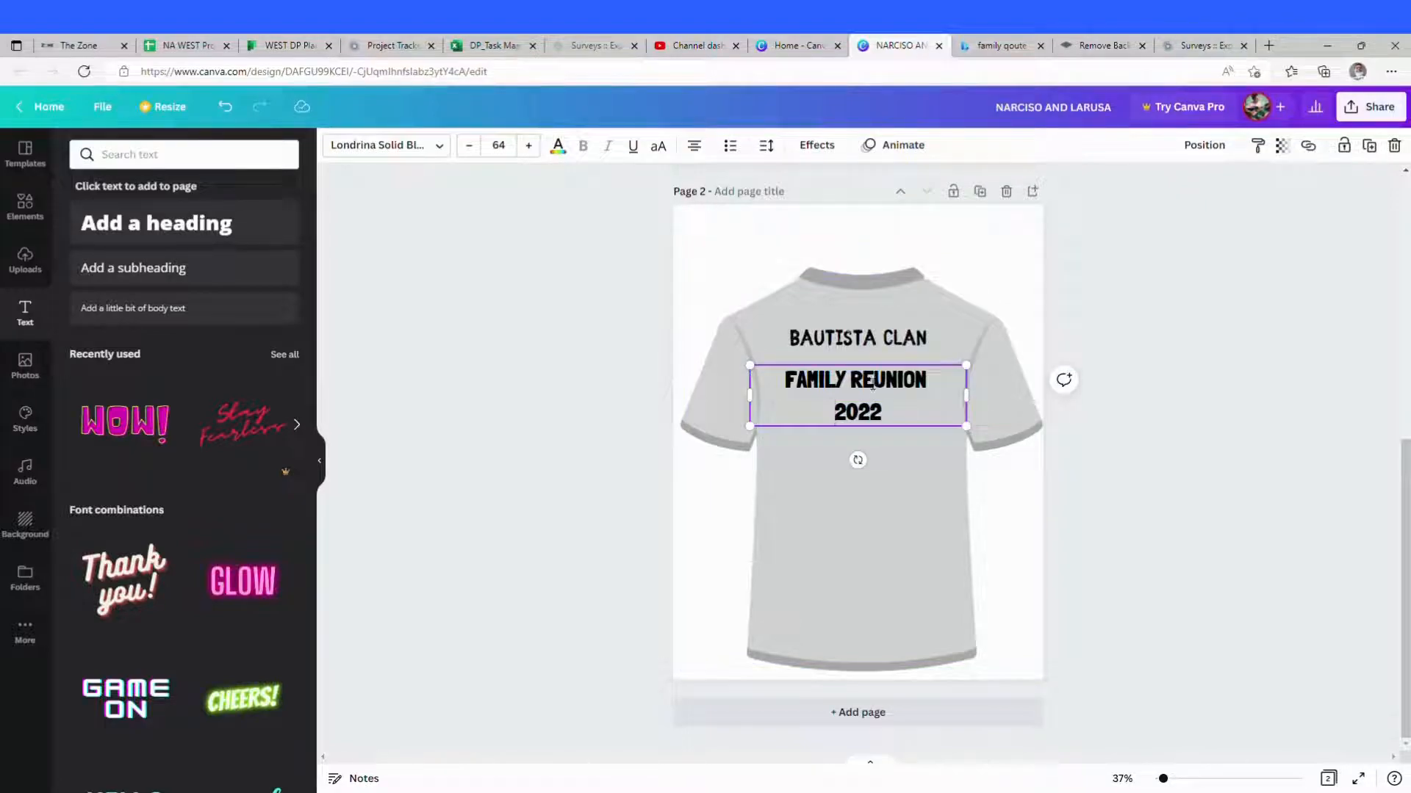
left_click_drag(868, 425, 880, 418)
left_click(936, 565)
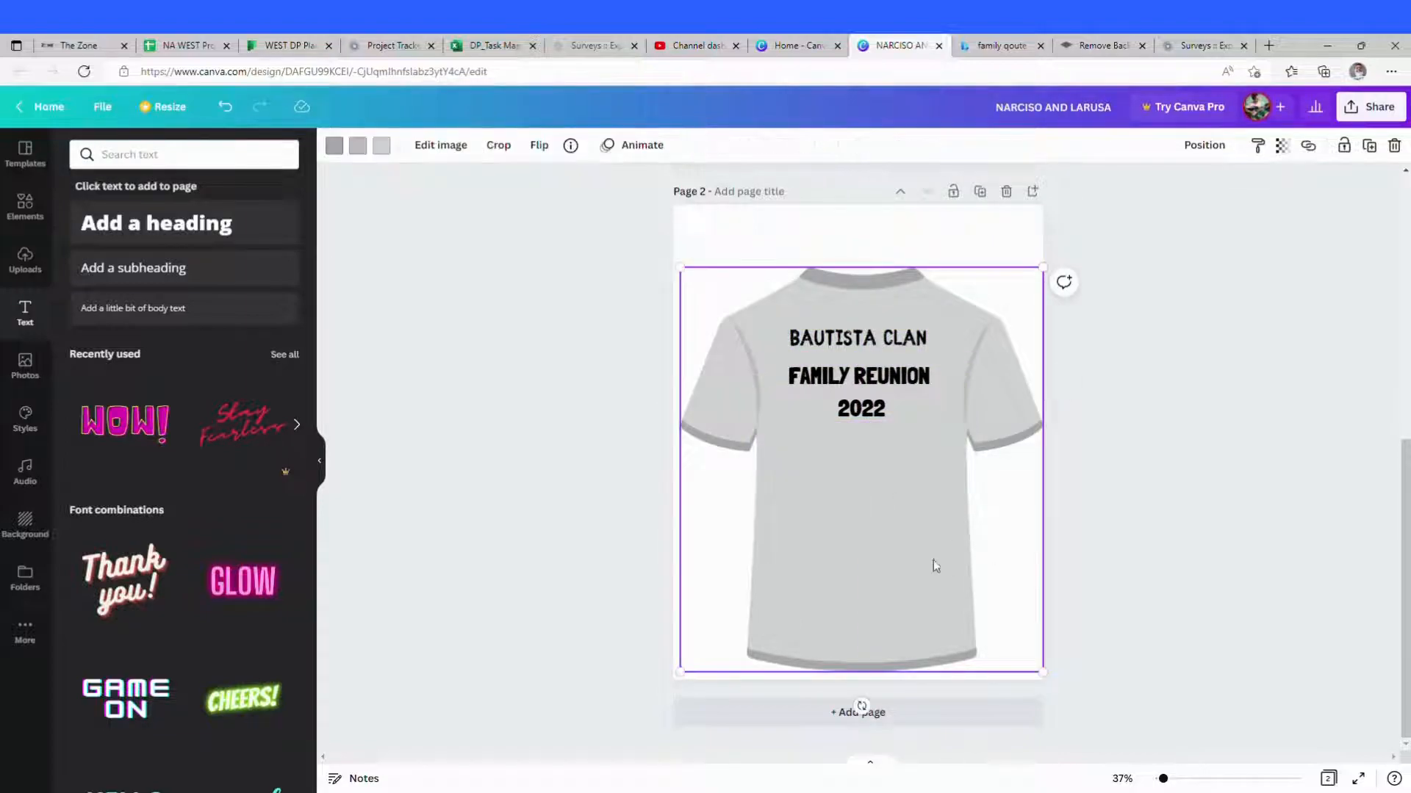
Step: Compare the front design on the first page with the back design on the second page
scroll(932, 548, "up", 7)
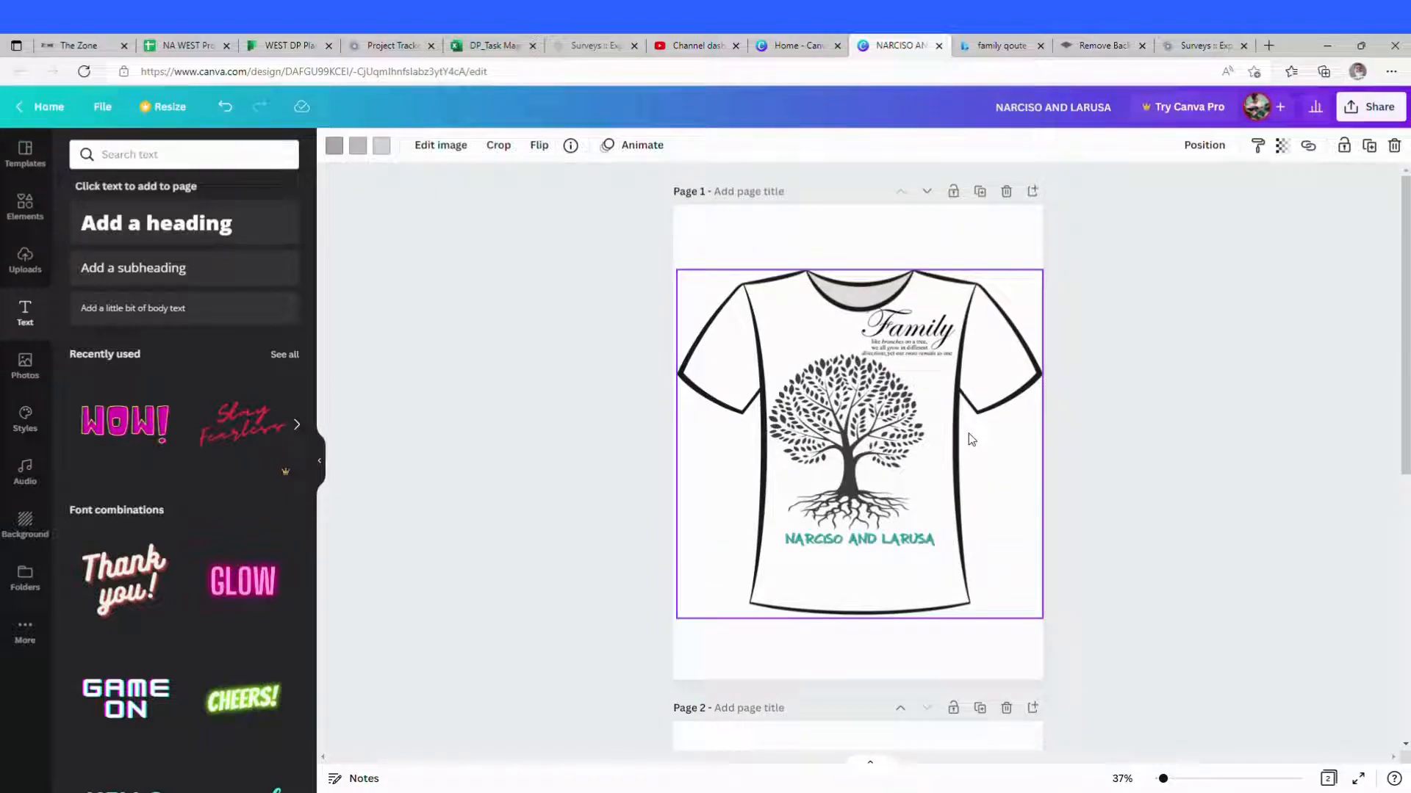
scroll(964, 457, "down", 5)
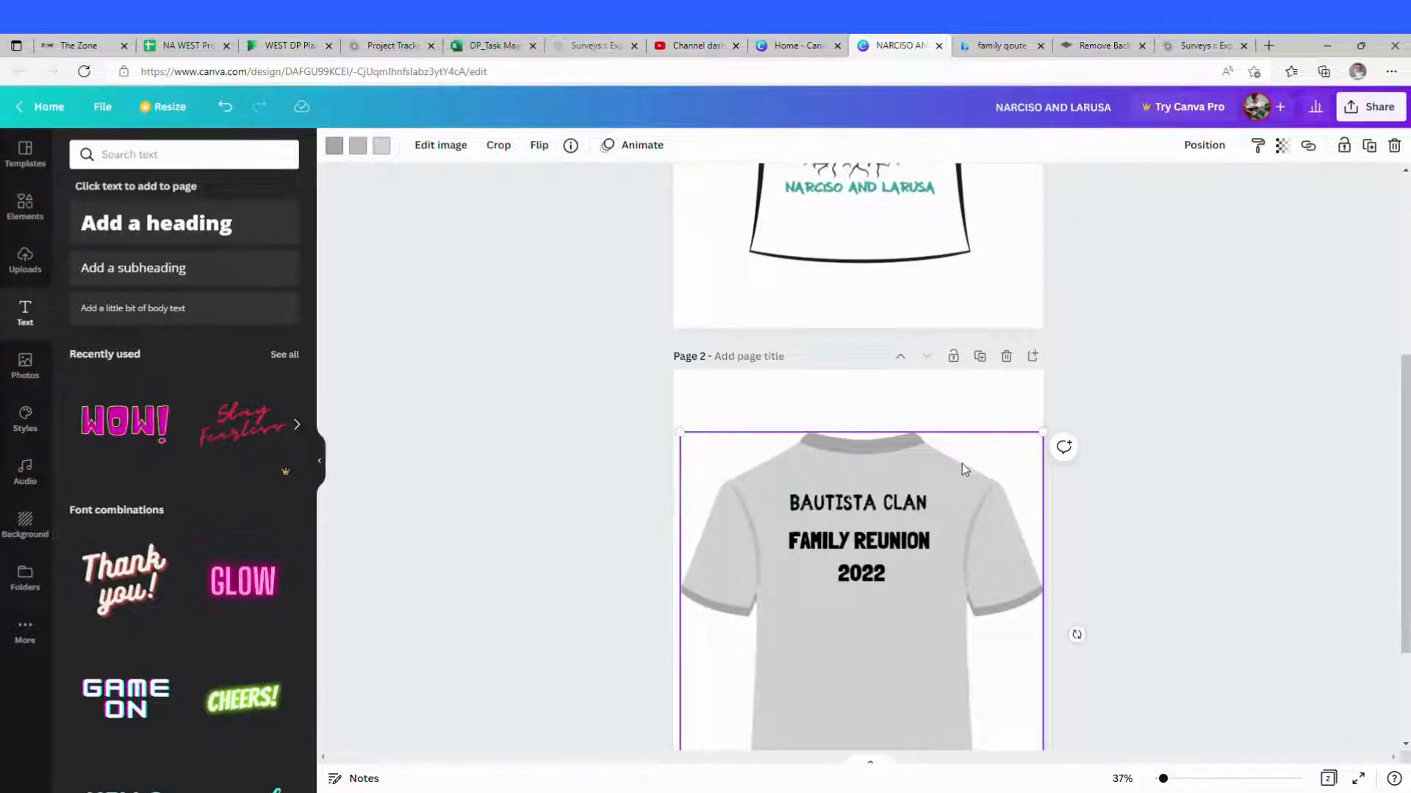
scroll(963, 464, "up", 5)
scroll(959, 481, "down", 5)
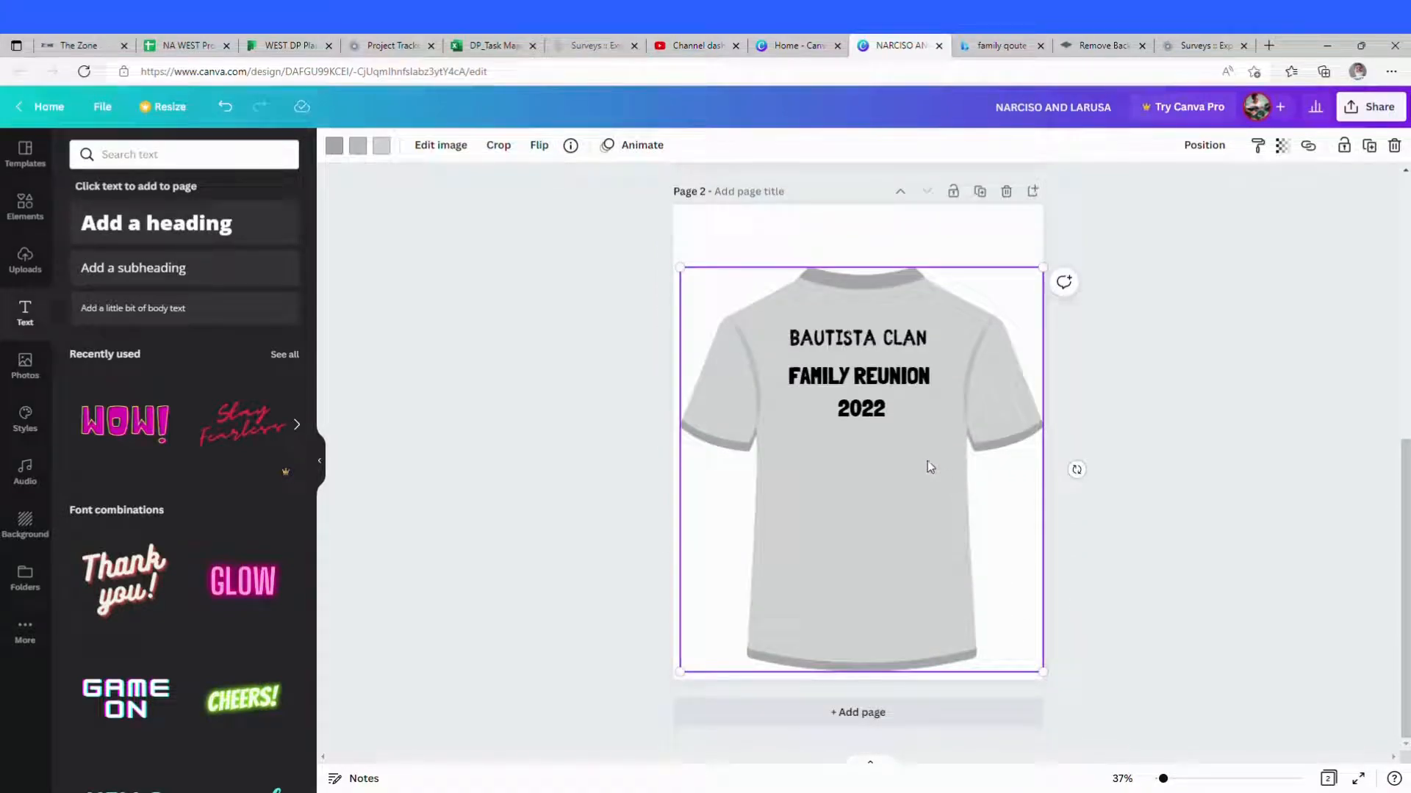
Step: Download all pages of the T-shirt design as PNG files
scroll(924, 446, "up", 5)
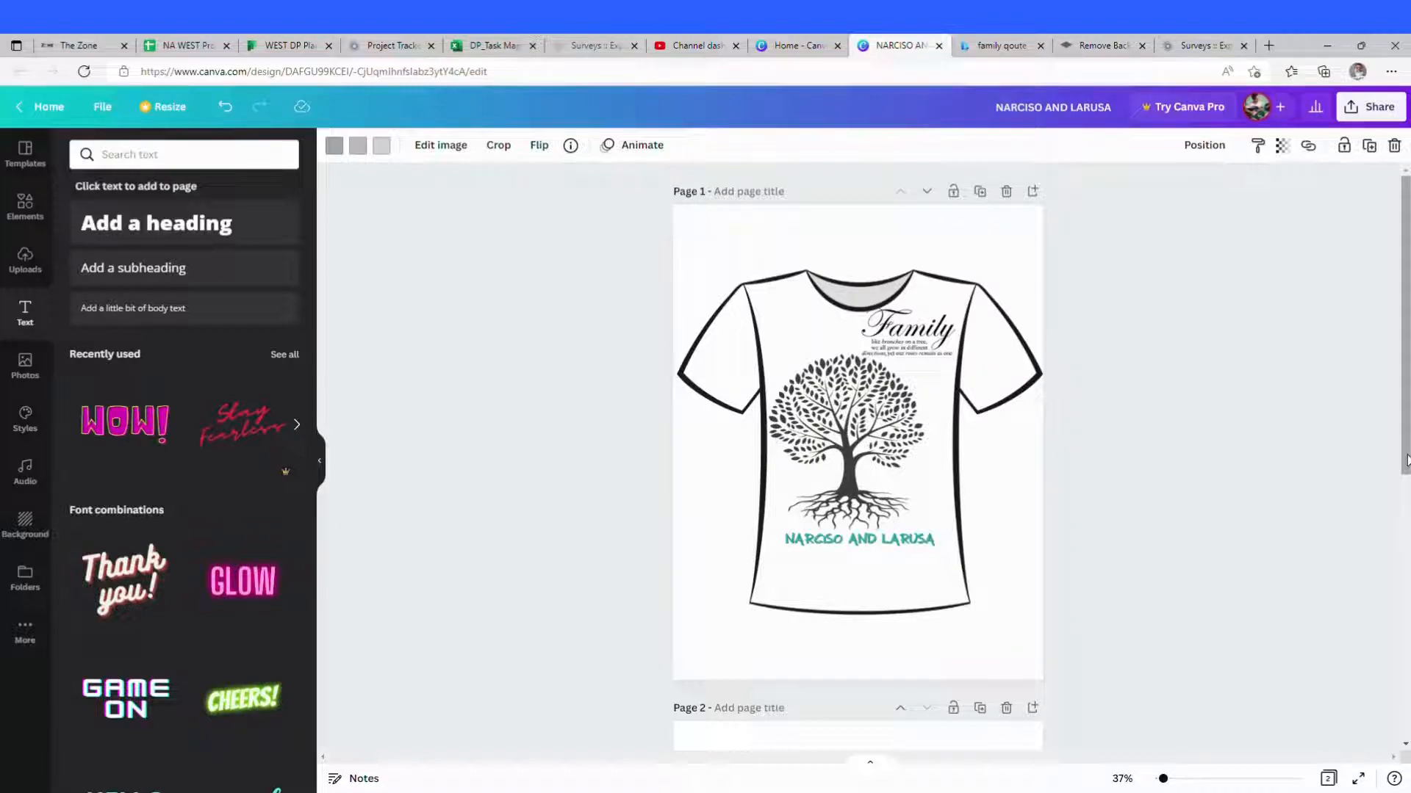
mouse_move(1407, 459)
left_mouse_down()
mouse_move(1407, 722)
mouse_move(1405, 448)
left_mouse_up()
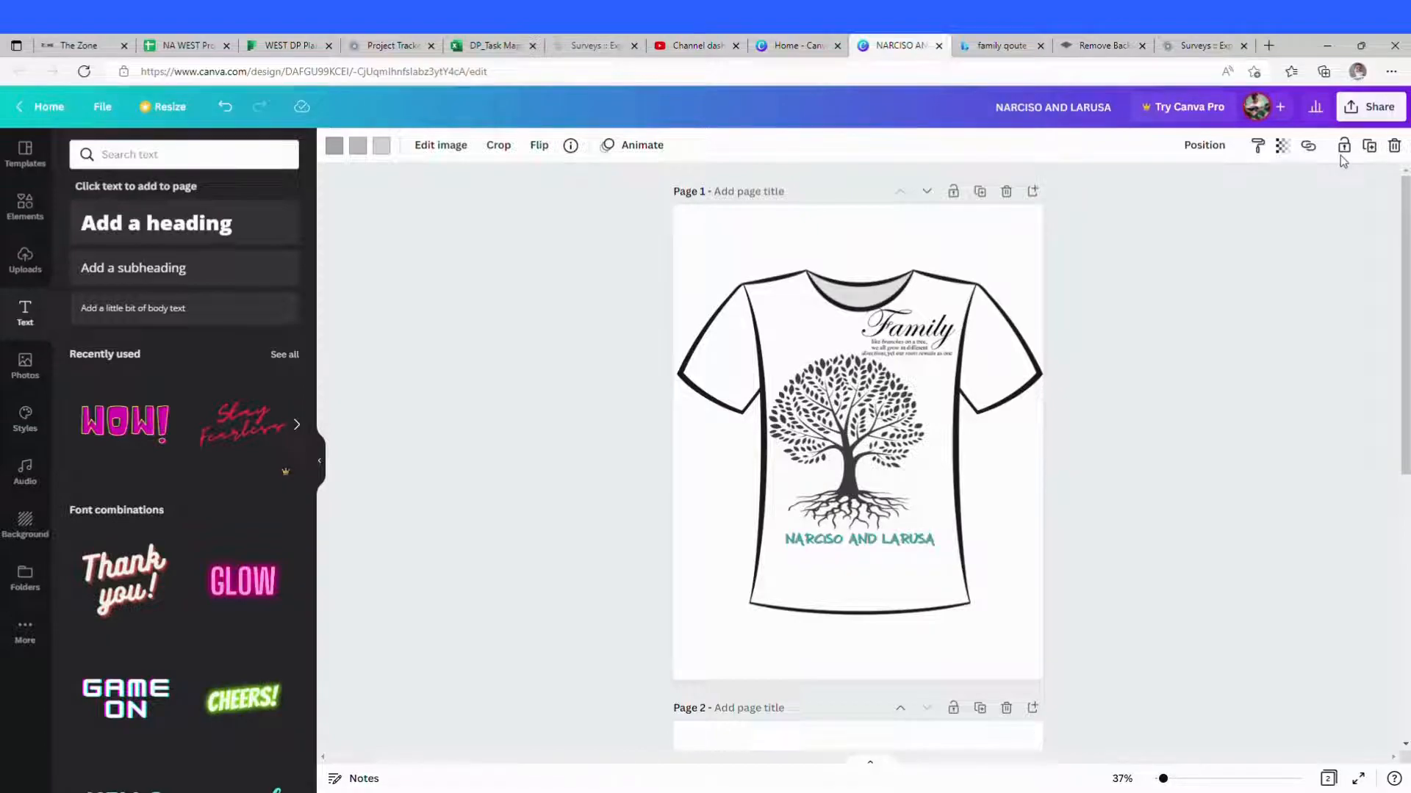
left_click(1320, 306)
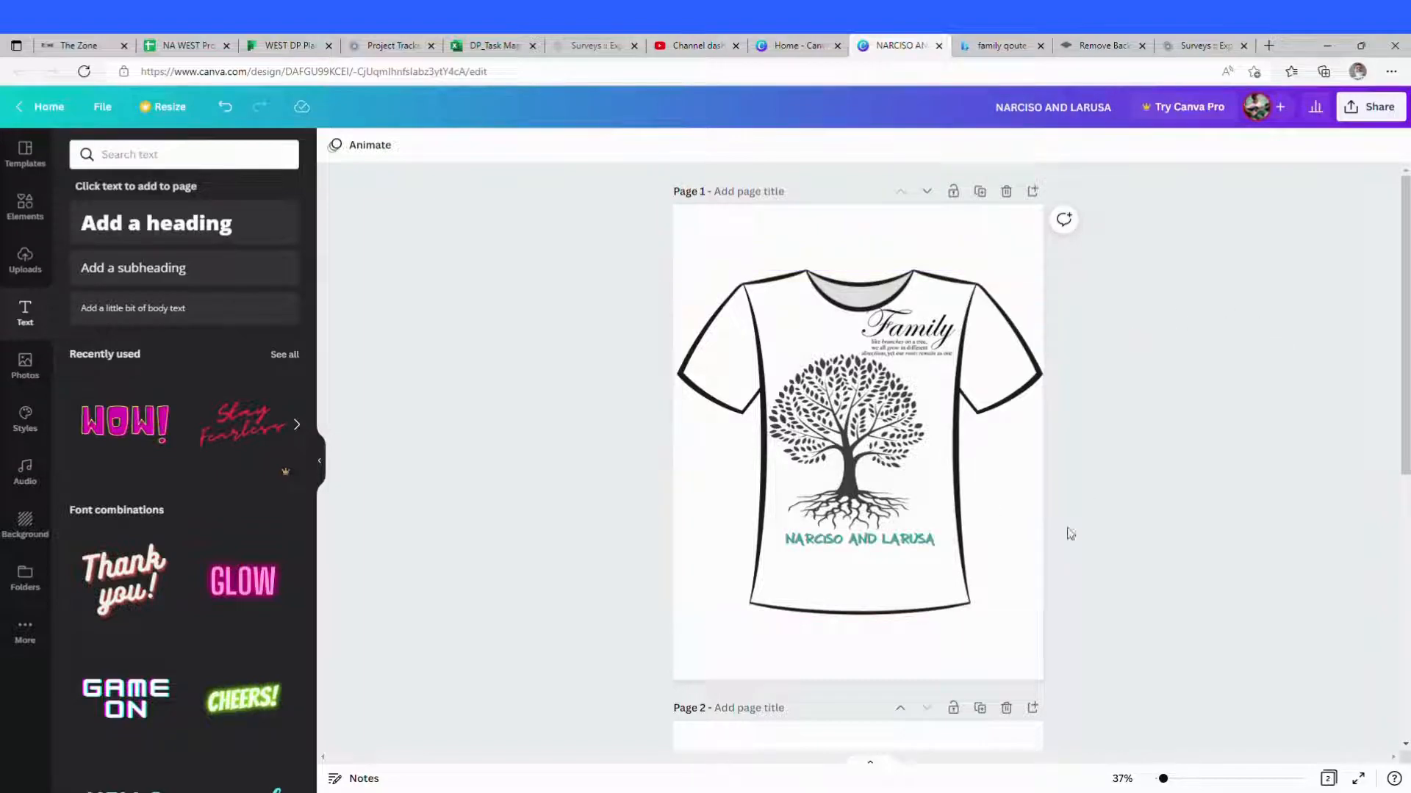
left_click(1371, 108)
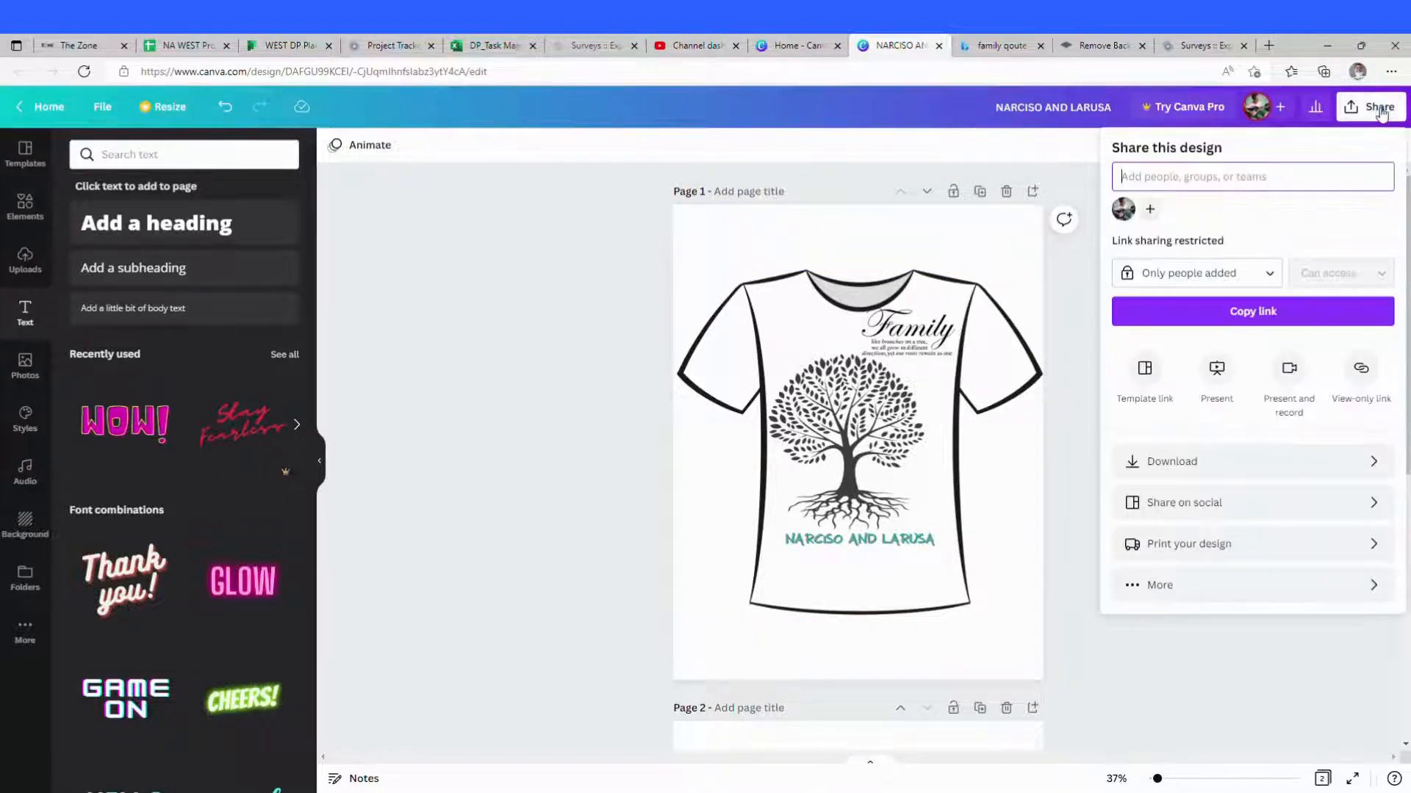
left_click(1244, 464)
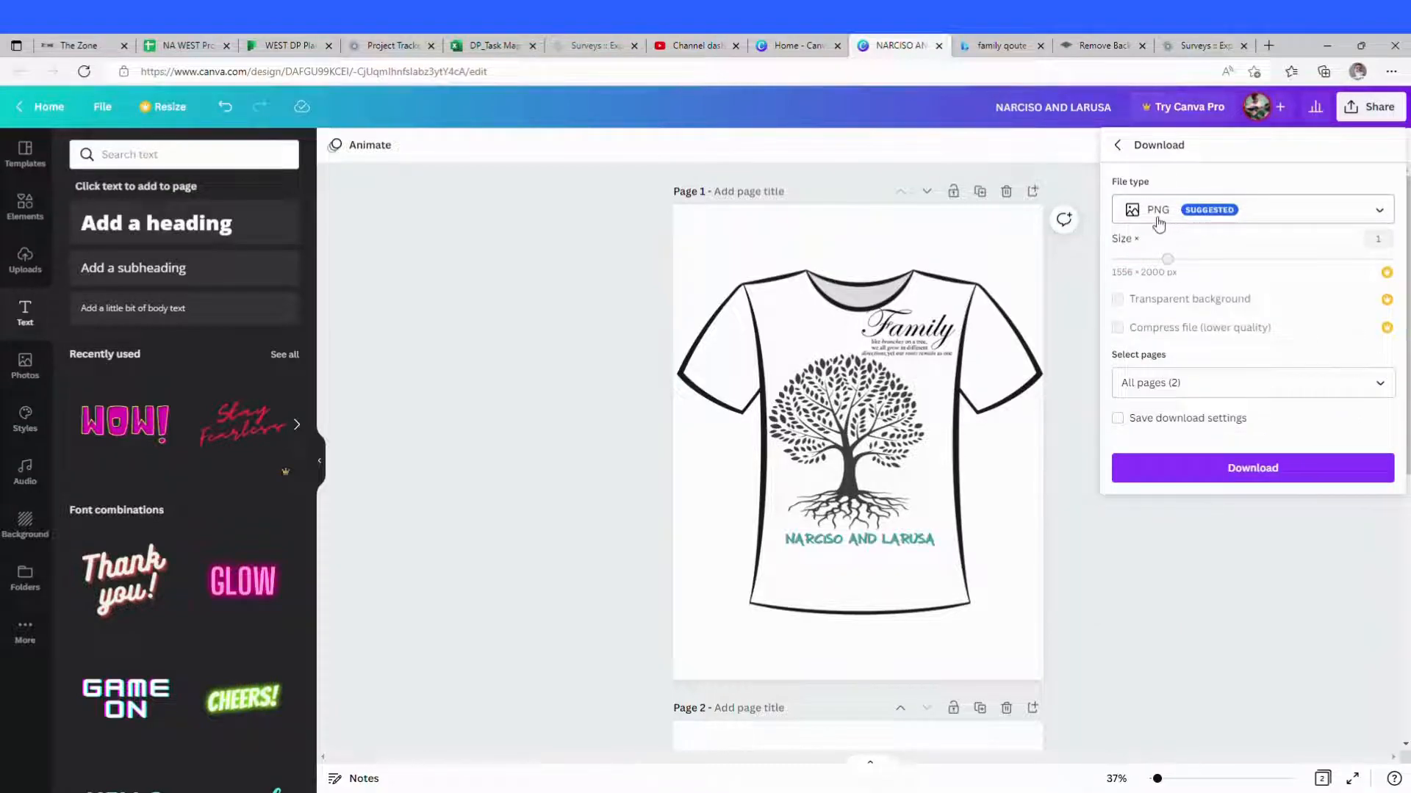
left_click(1267, 471)
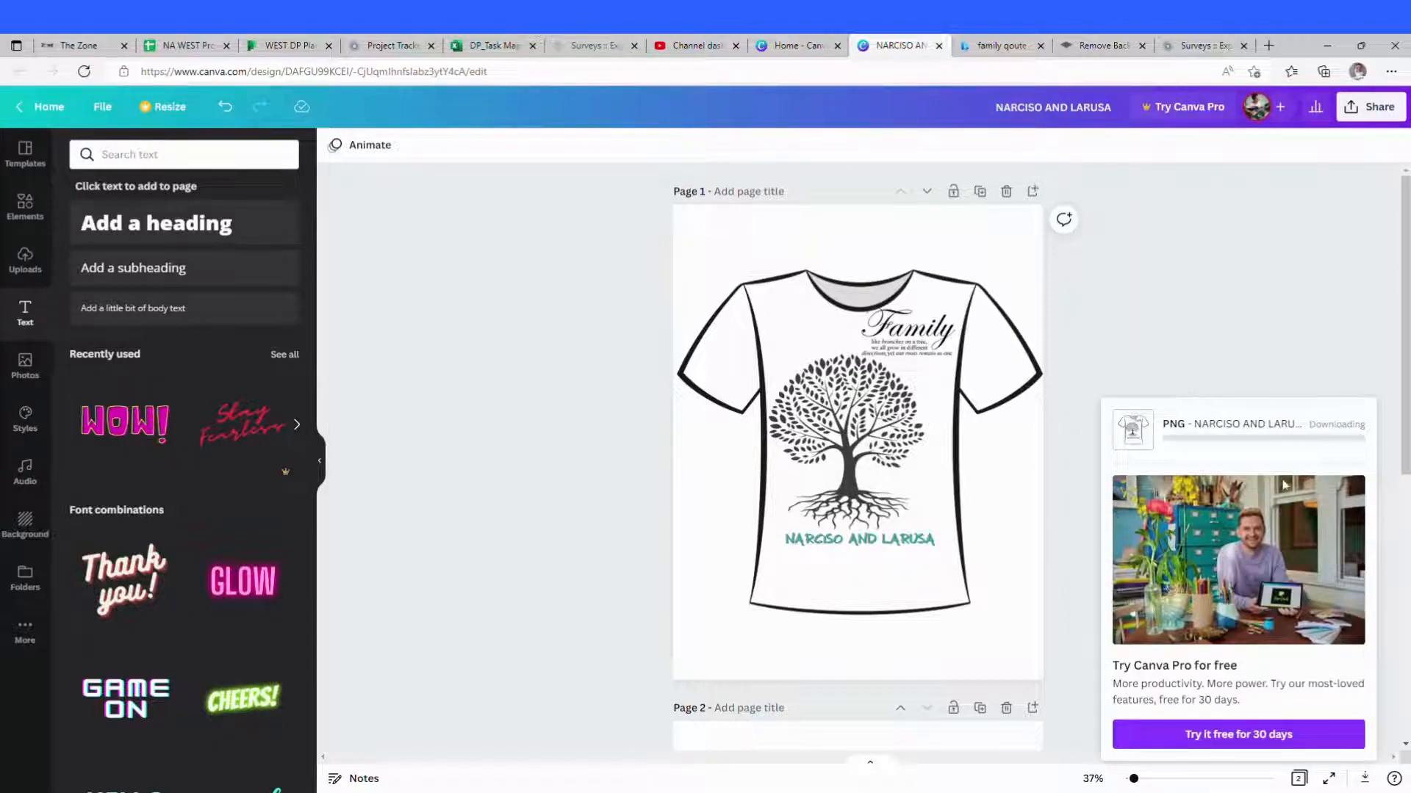